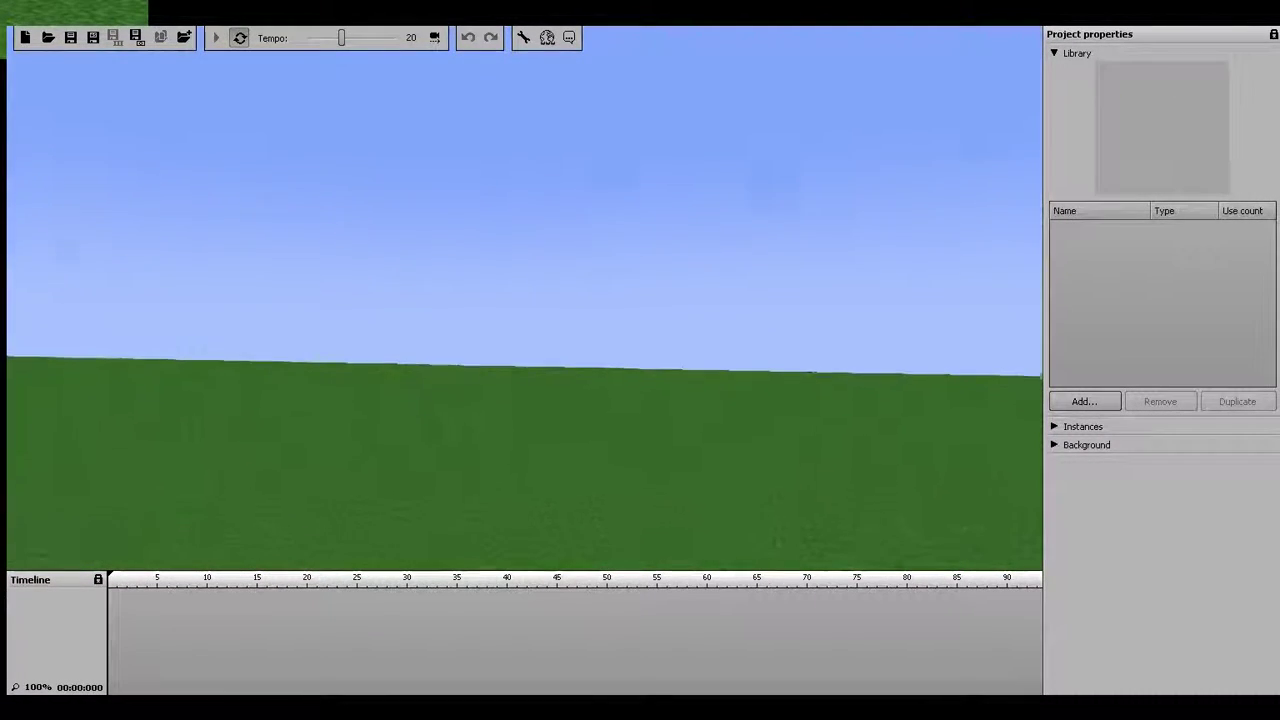
# Tilt and rotate the viewport over the grass field until the sky is visible
pyautogui.moveTo(854, 200)
pyautogui.mouseDown(button='right')
pyautogui.moveTo(854, 290)
pyautogui.moveTo(854, 120)
pyautogui.moveTo(854, 400)
pyautogui.mouseUp(button='right')
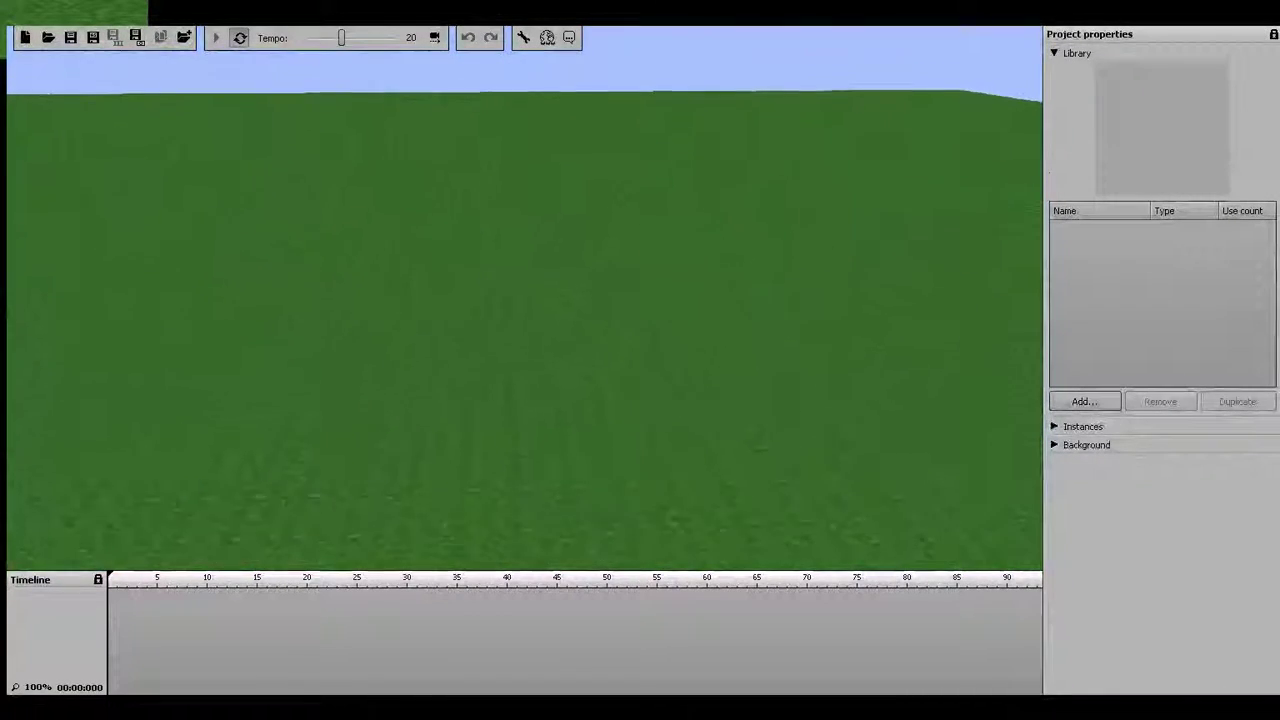
pyautogui.moveTo(854, 400)
pyautogui.mouseDown(button='right')
pyautogui.moveTo(854, 370)
pyautogui.moveTo(854, 420)
pyautogui.mouseUp(button='right')
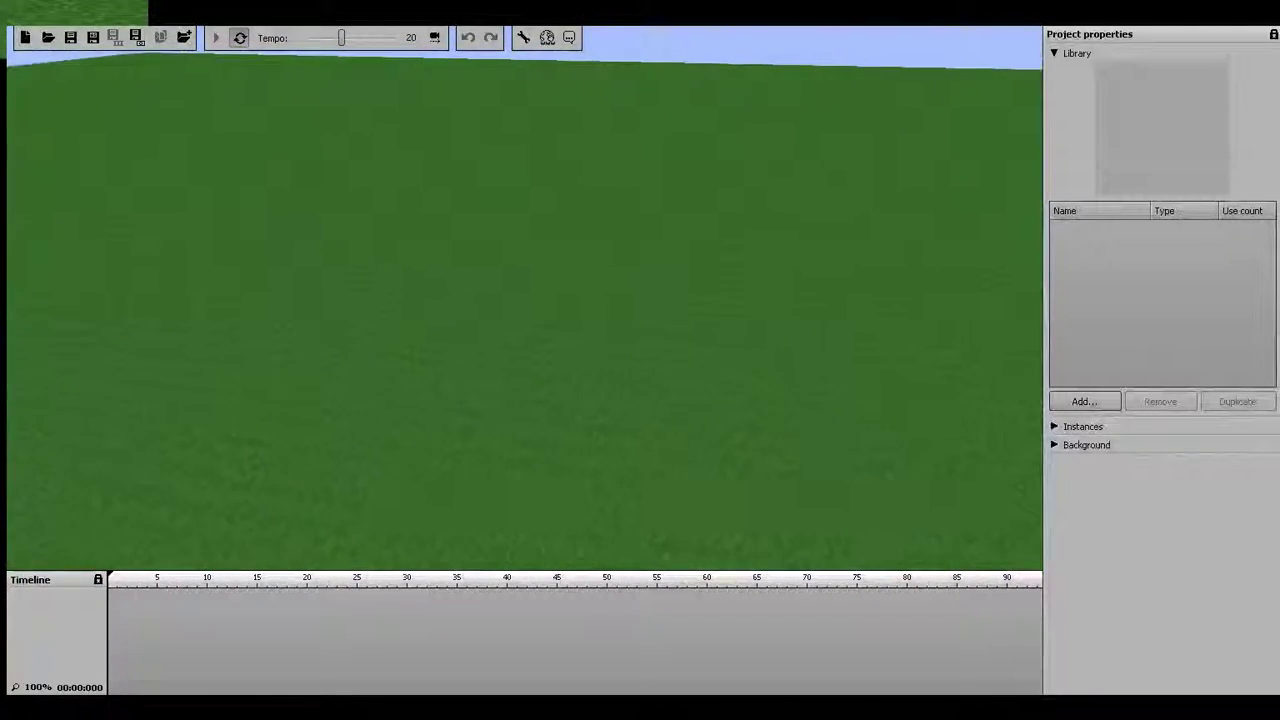
pyautogui.moveTo(854, 420)
pyautogui.mouseDown(button='right')
pyautogui.moveTo(854, 250)
pyautogui.moveTo(854, 390)
pyautogui.moveTo(900, 390)
pyautogui.moveTo(259, 127)
pyautogui.mouseUp(button='right')
pyautogui.moveTo(645, 248)
pyautogui.mouseDown(button='right')
pyautogui.moveTo(630, 240)
pyautogui.moveTo(630, 120)
pyautogui.moveTo(630, 380)
pyautogui.moveTo(630, 340)
pyautogui.moveTo(960, 177)
pyautogui.mouseUp(button='right')
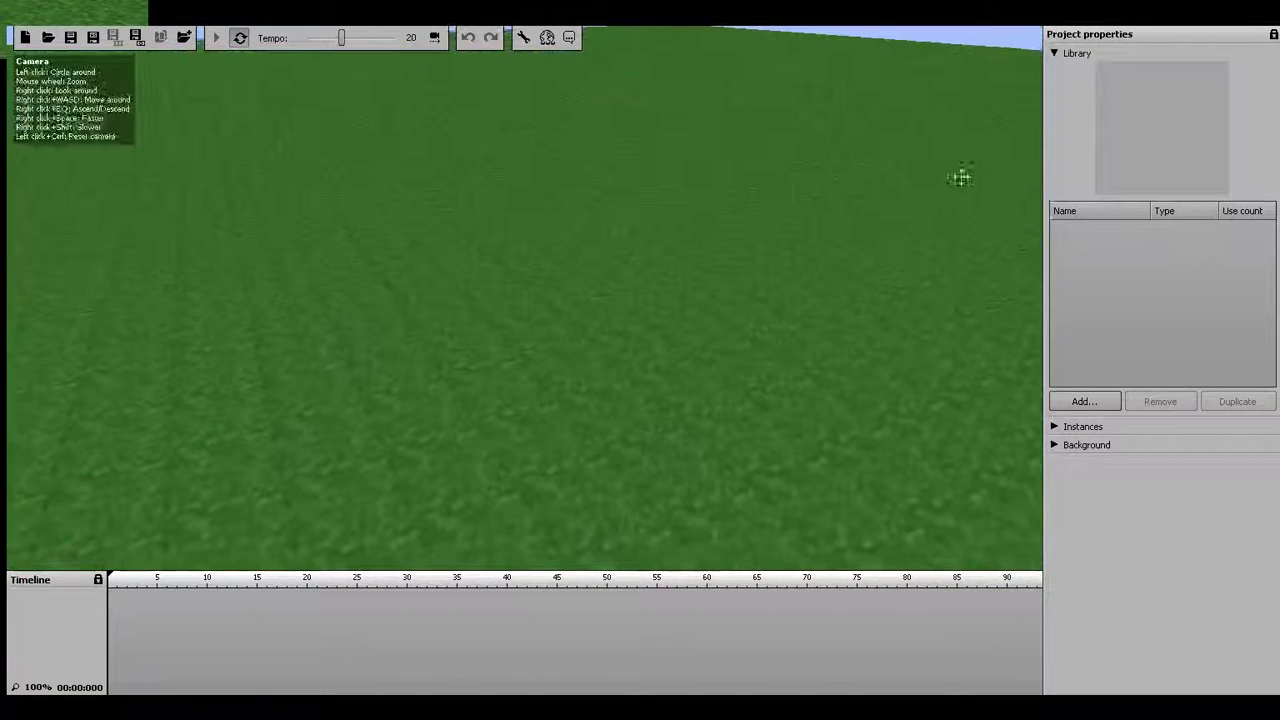
# Add Character 1 from the Library and bring the viewport in close to it
pyautogui.click(1053, 54)
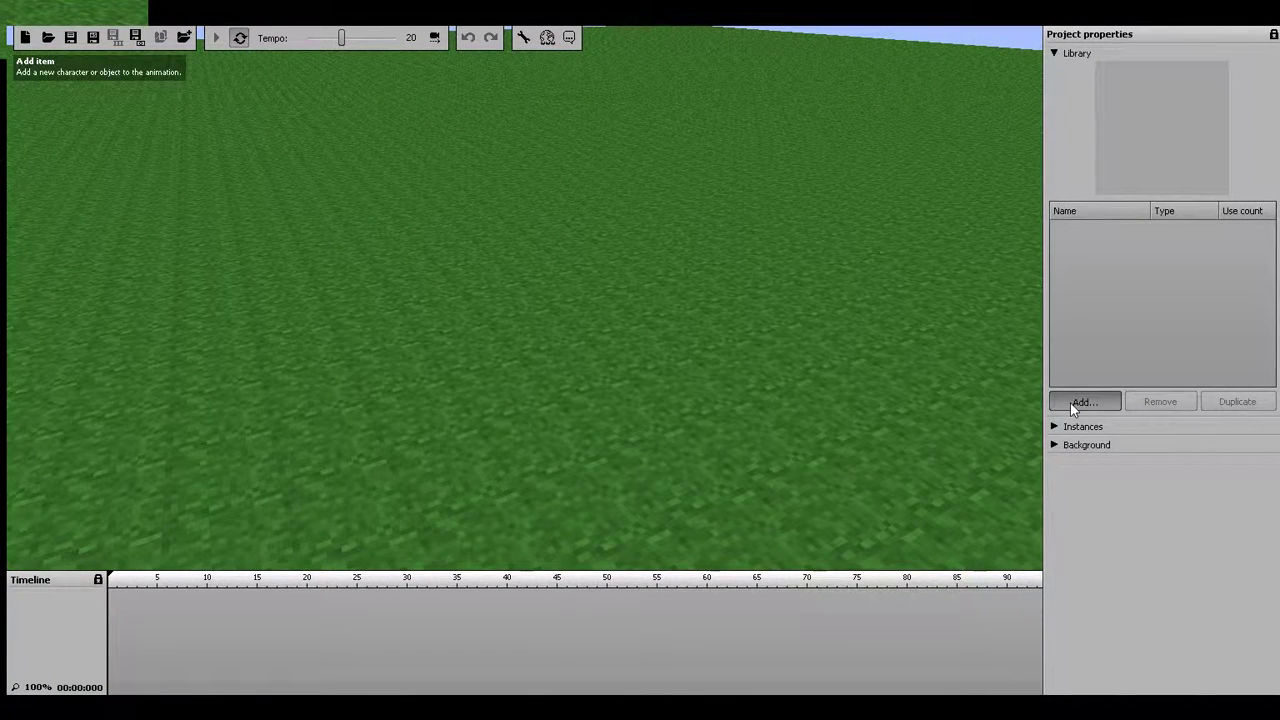
pyautogui.click(1066, 404)
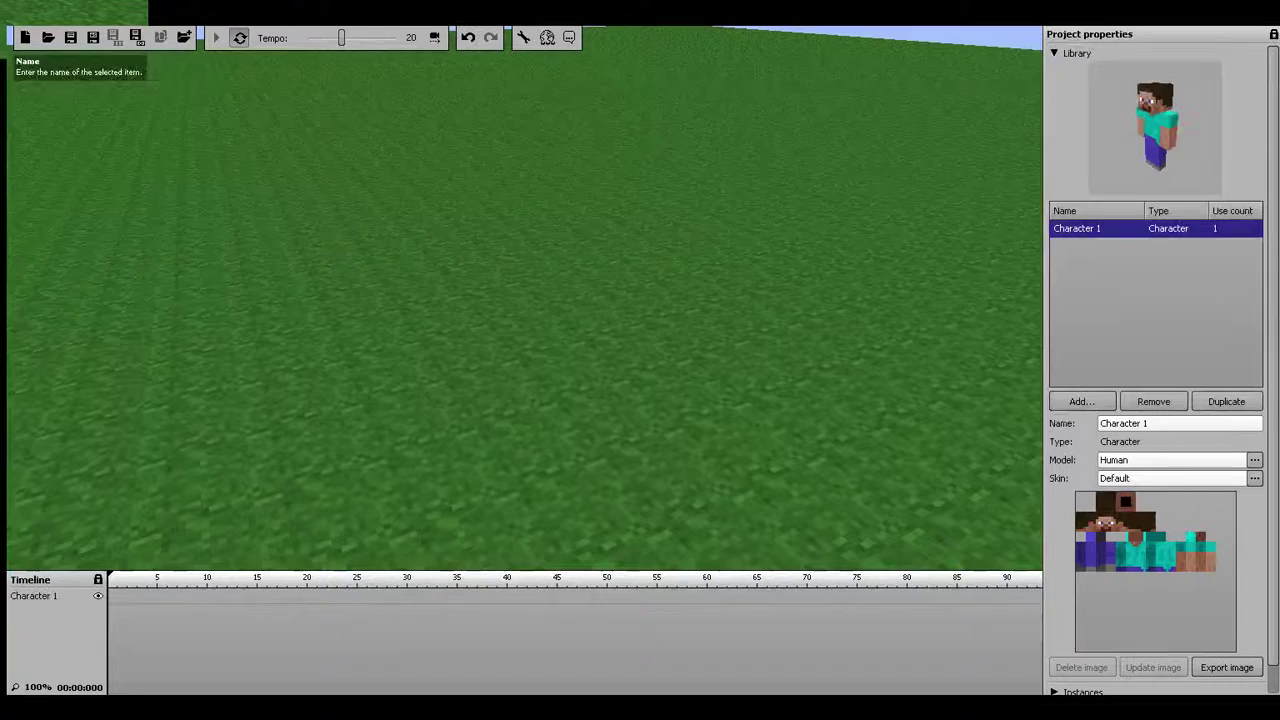
pyautogui.moveTo(489, 254)
pyautogui.mouseDown(button='right')
pyautogui.moveTo(489, 180)
pyautogui.moveTo(420, 260)
pyautogui.moveTo(202, 119)
pyautogui.mouseUp(button='right')
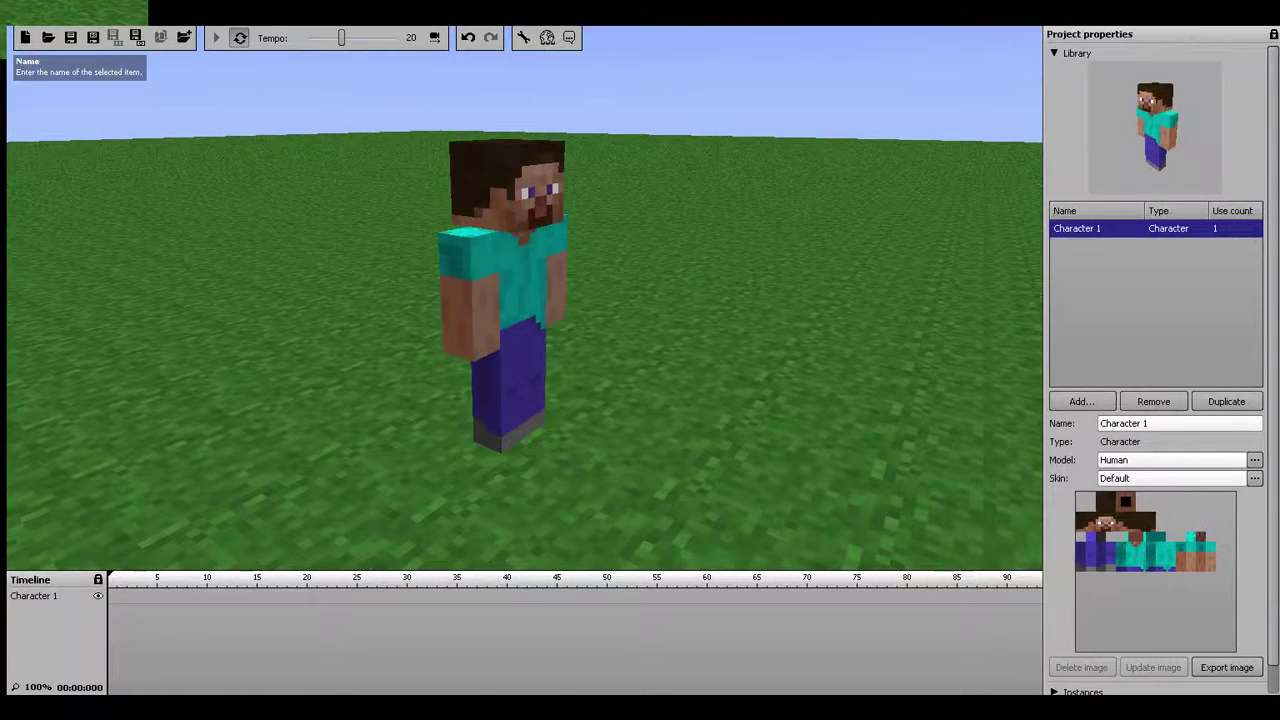
pyautogui.moveTo(774, 286)
pyautogui.mouseDown(button='right')
pyautogui.moveTo(700, 300)
pyautogui.moveTo(123, 558)
pyautogui.mouseUp(button='right')
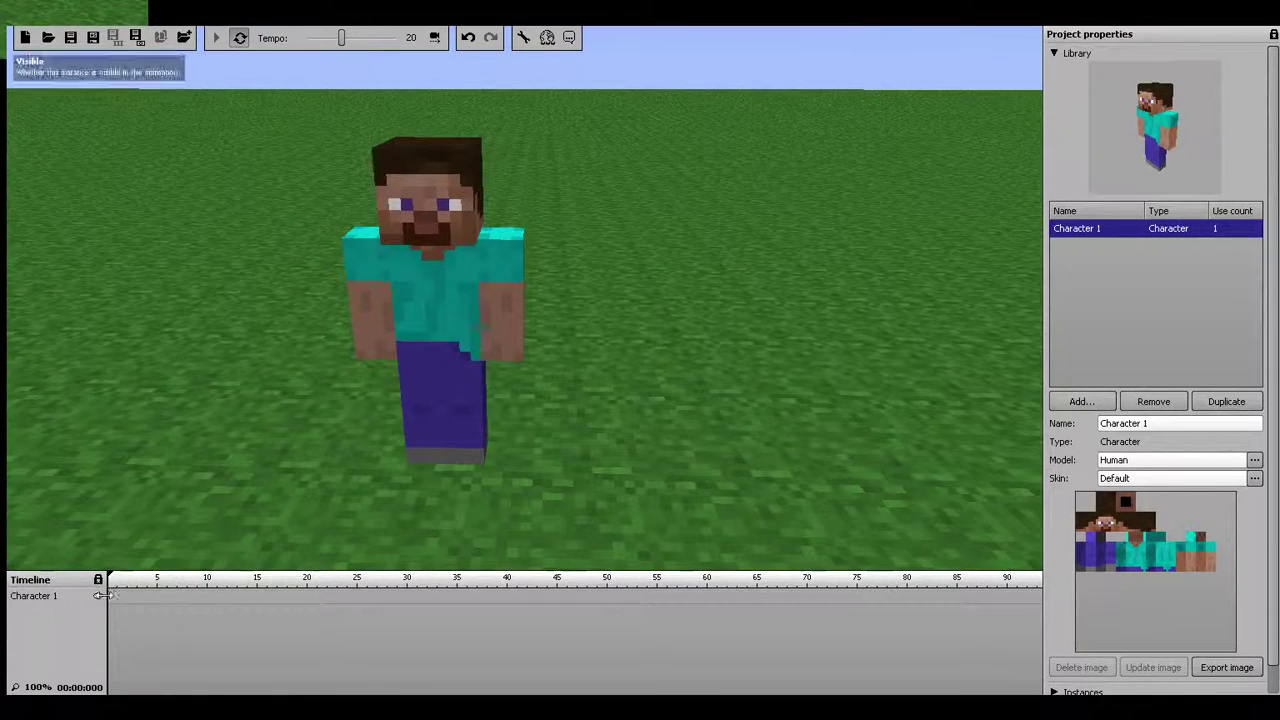
# Create Character 1 keyframes at frame 0 and frame 15
pyautogui.click(109, 597)
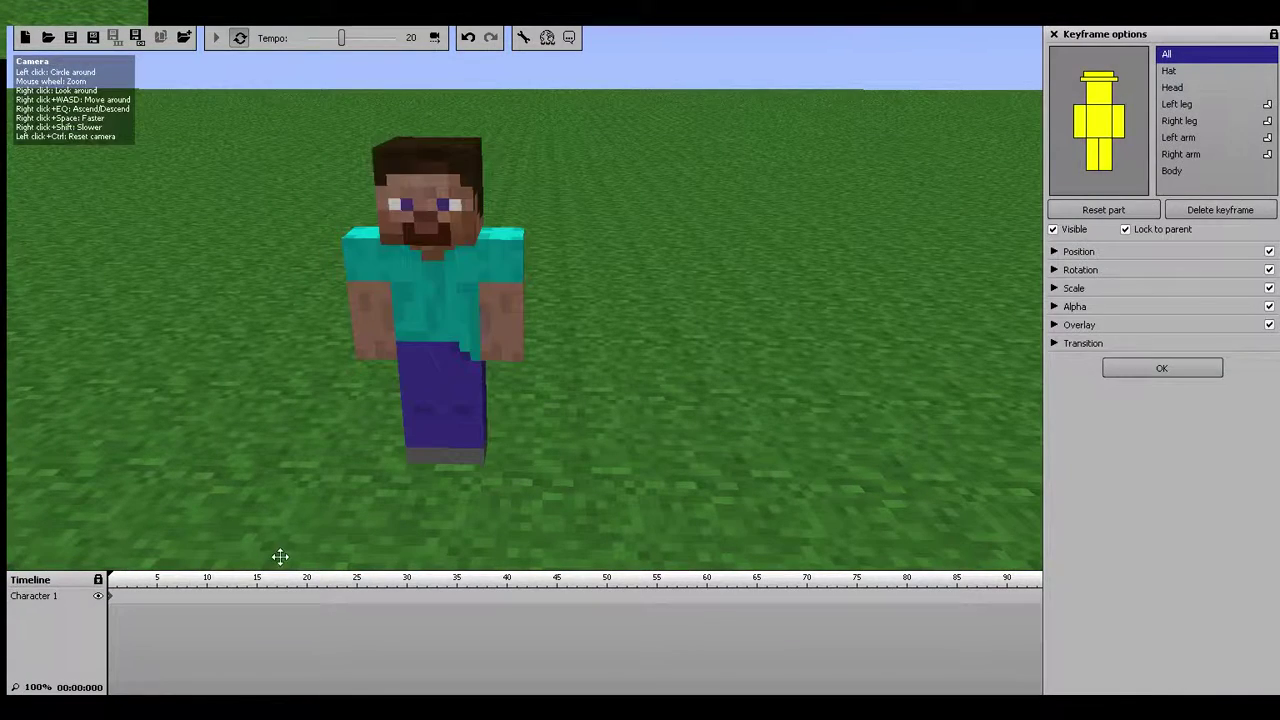
pyautogui.moveTo(475, 418); pyautogui.dragTo(306, 317)
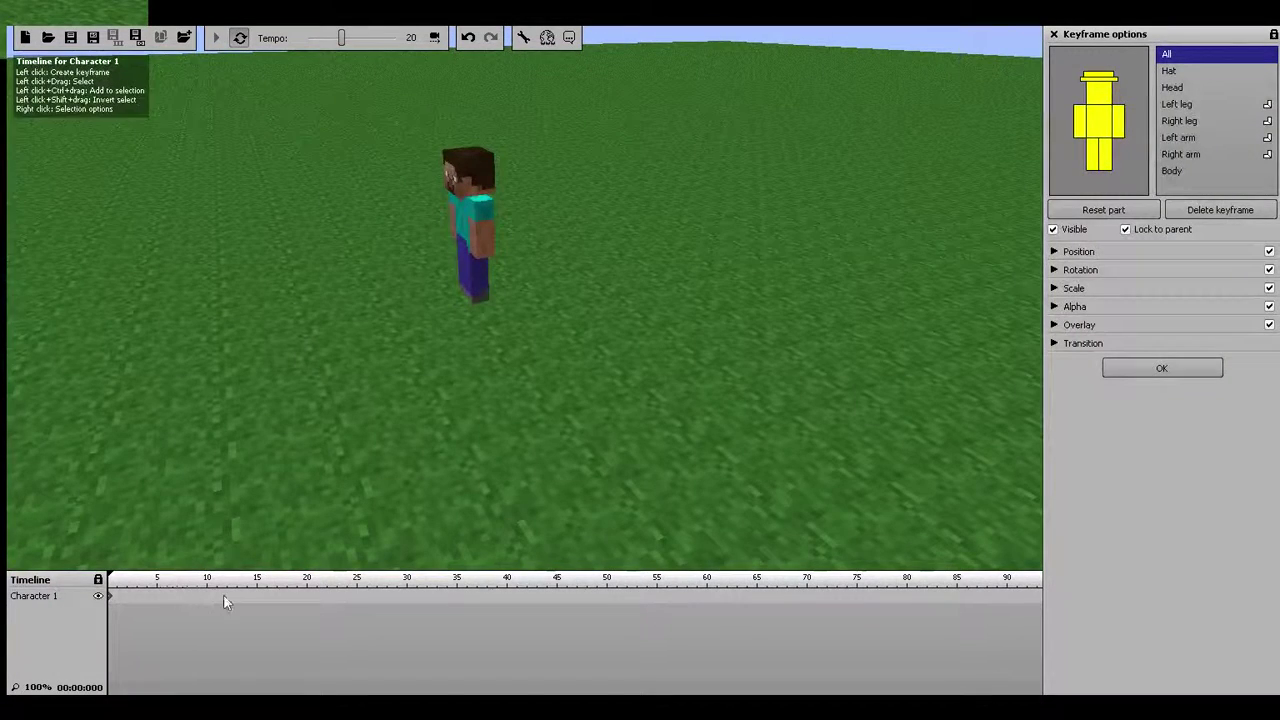
pyautogui.click(250, 597)
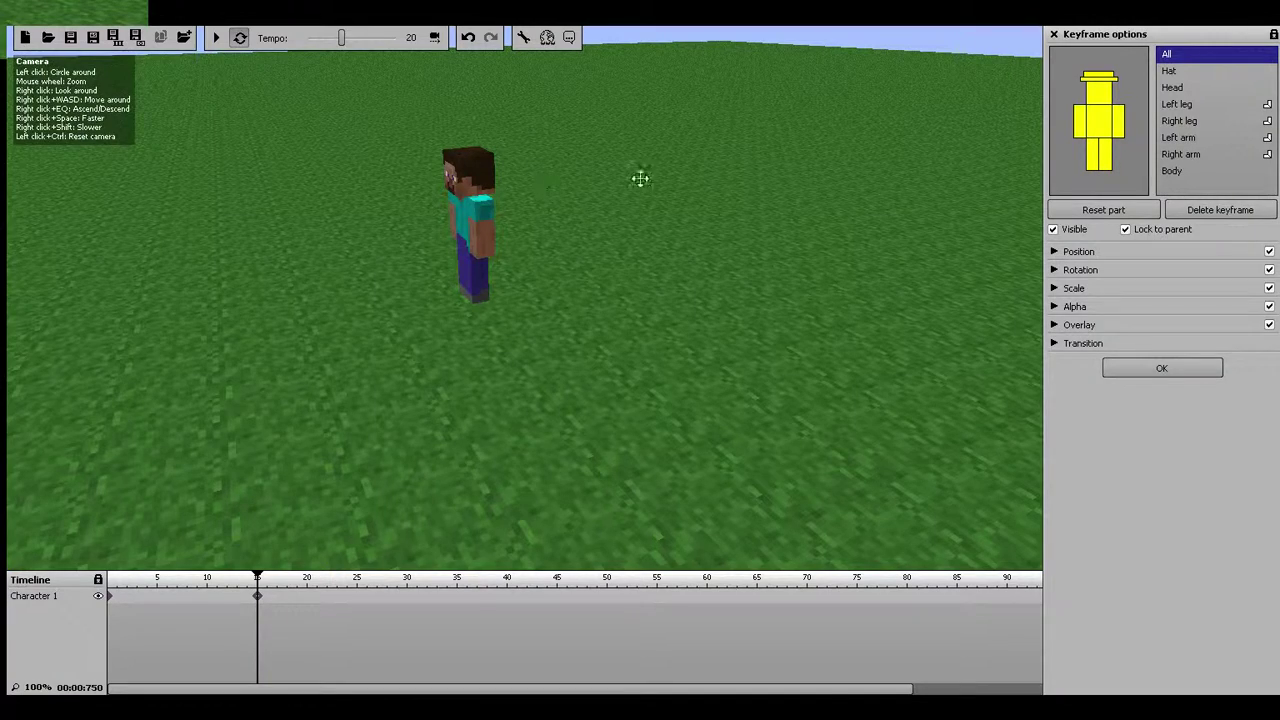
# Move Character 1 to the field's left edge at frame 15, then play the animation from the start
pyautogui.click(1056, 270)
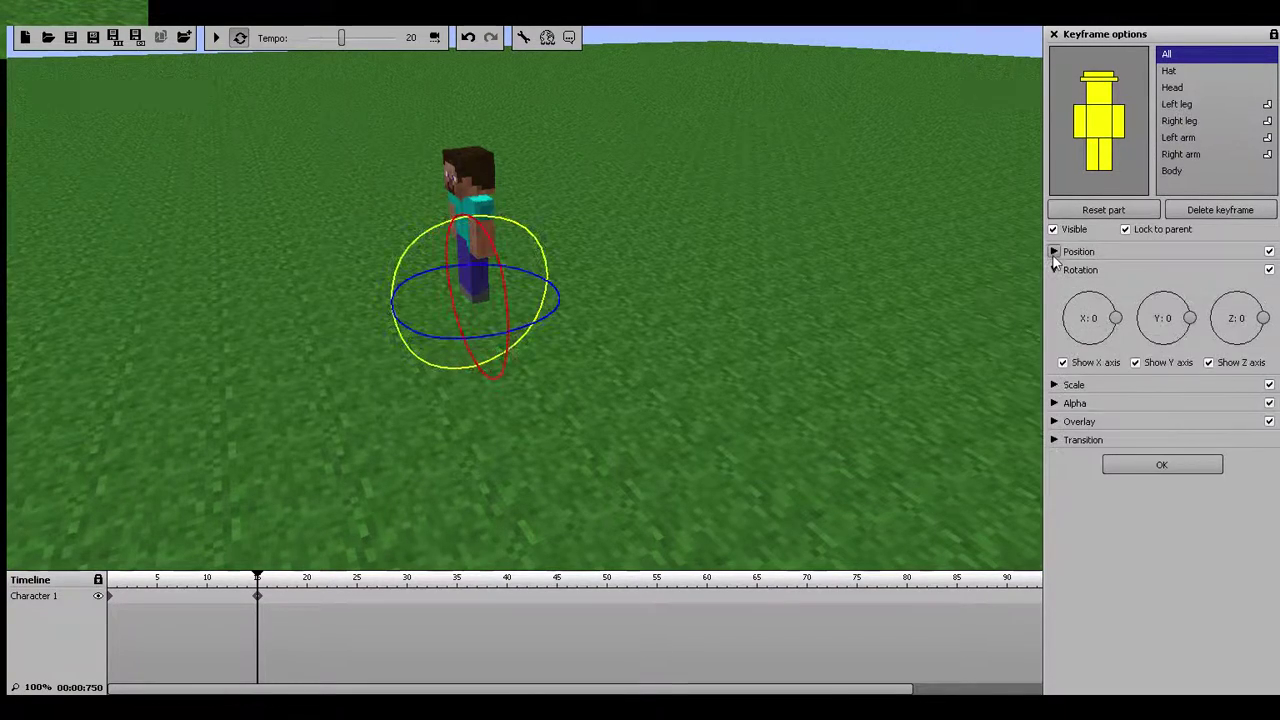
pyautogui.click(1054, 251)
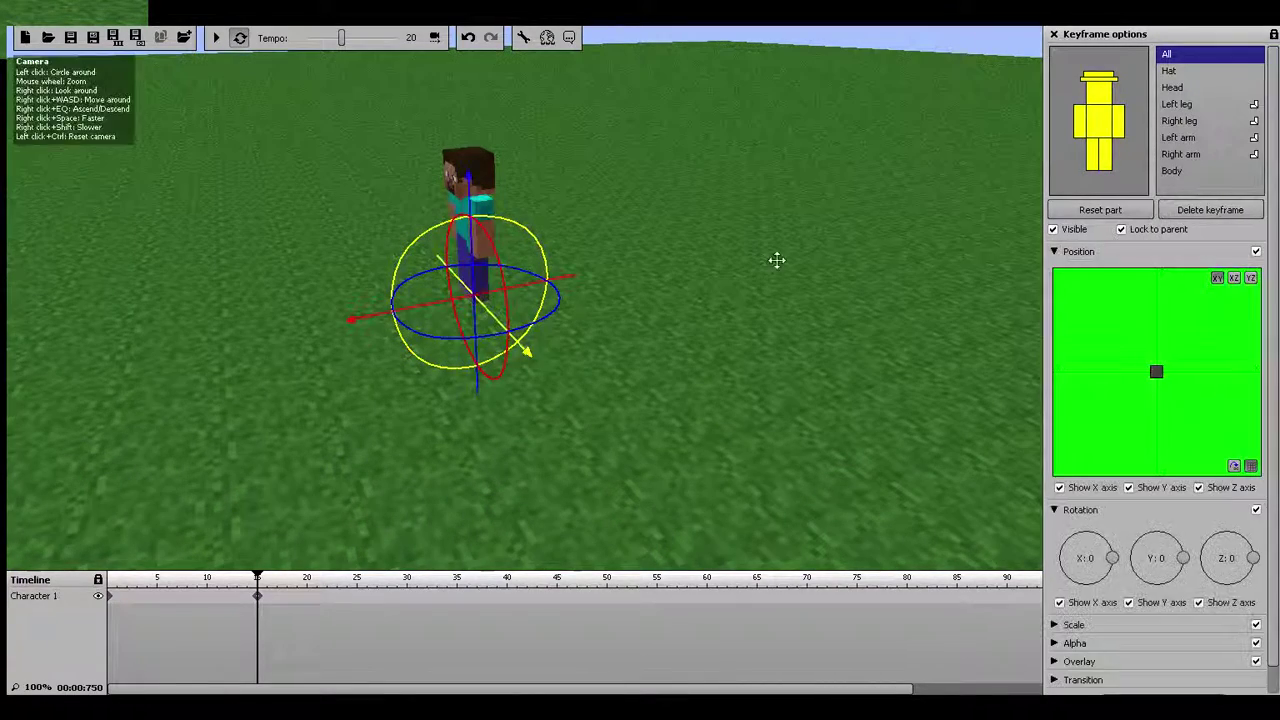
pyautogui.moveTo(567, 268); pyautogui.dragTo(228, 349)
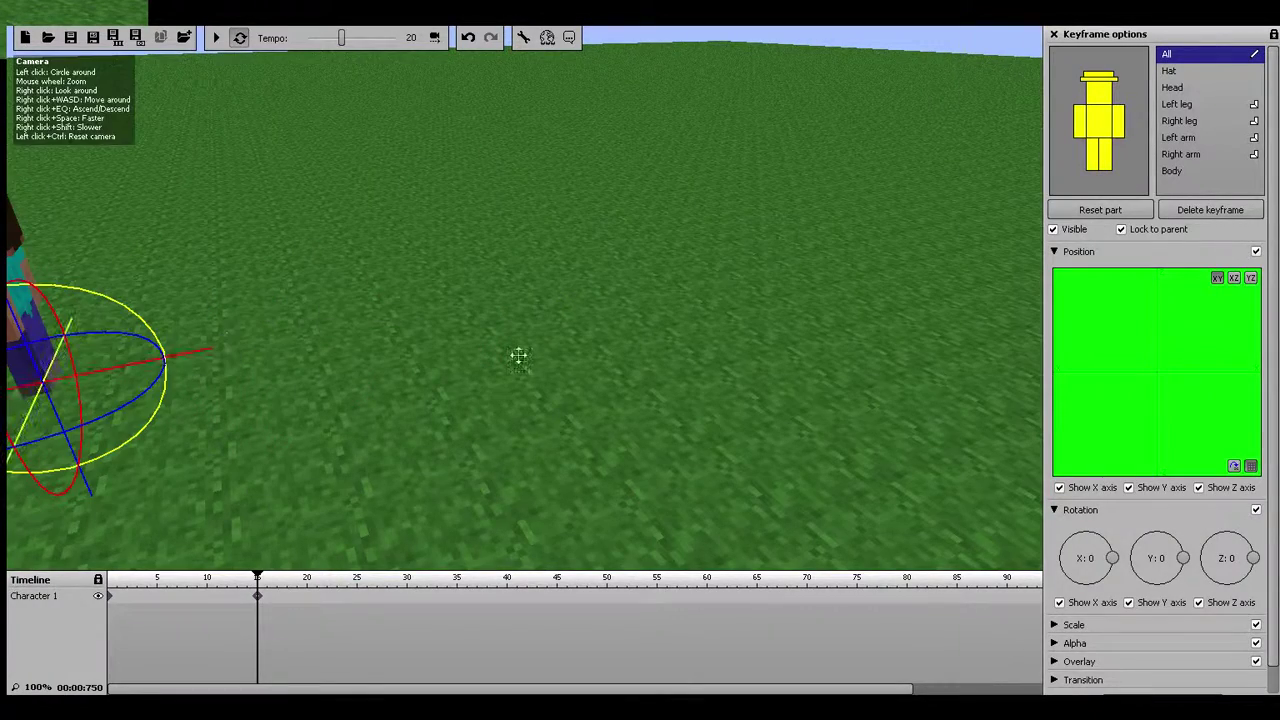
pyautogui.moveTo(258, 598); pyautogui.dragTo(90, 578)
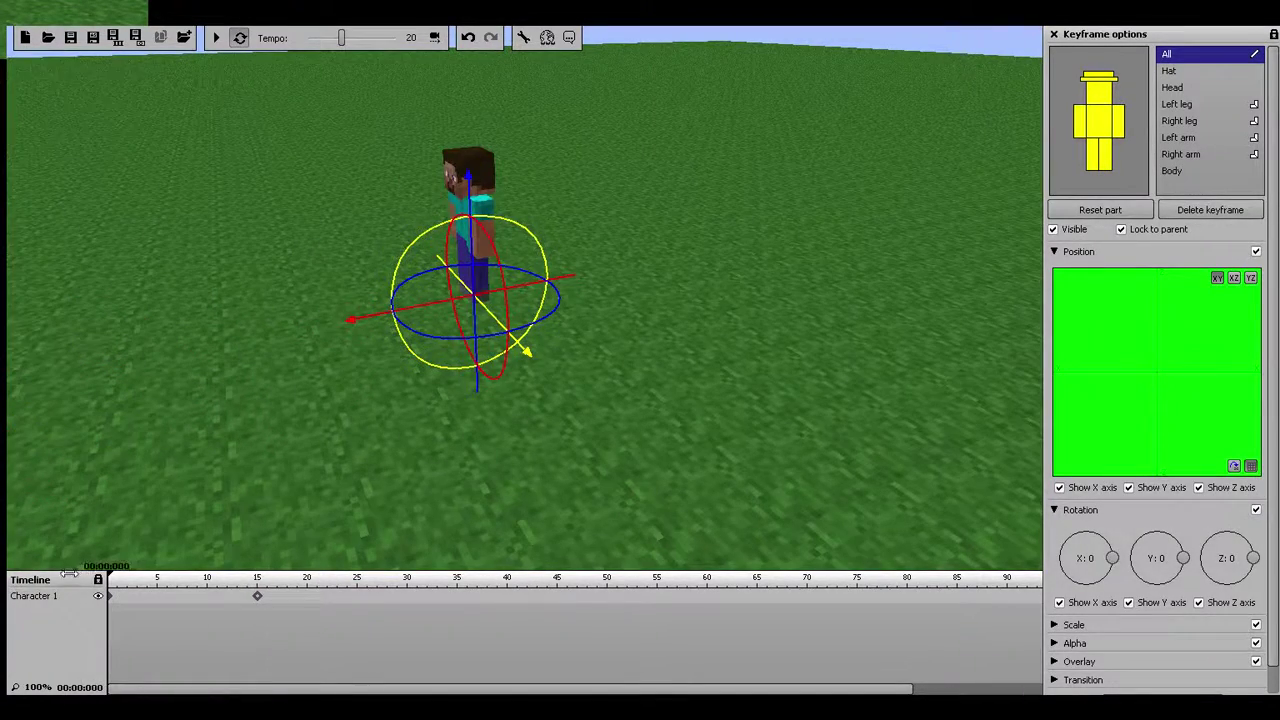
pyautogui.press('space')
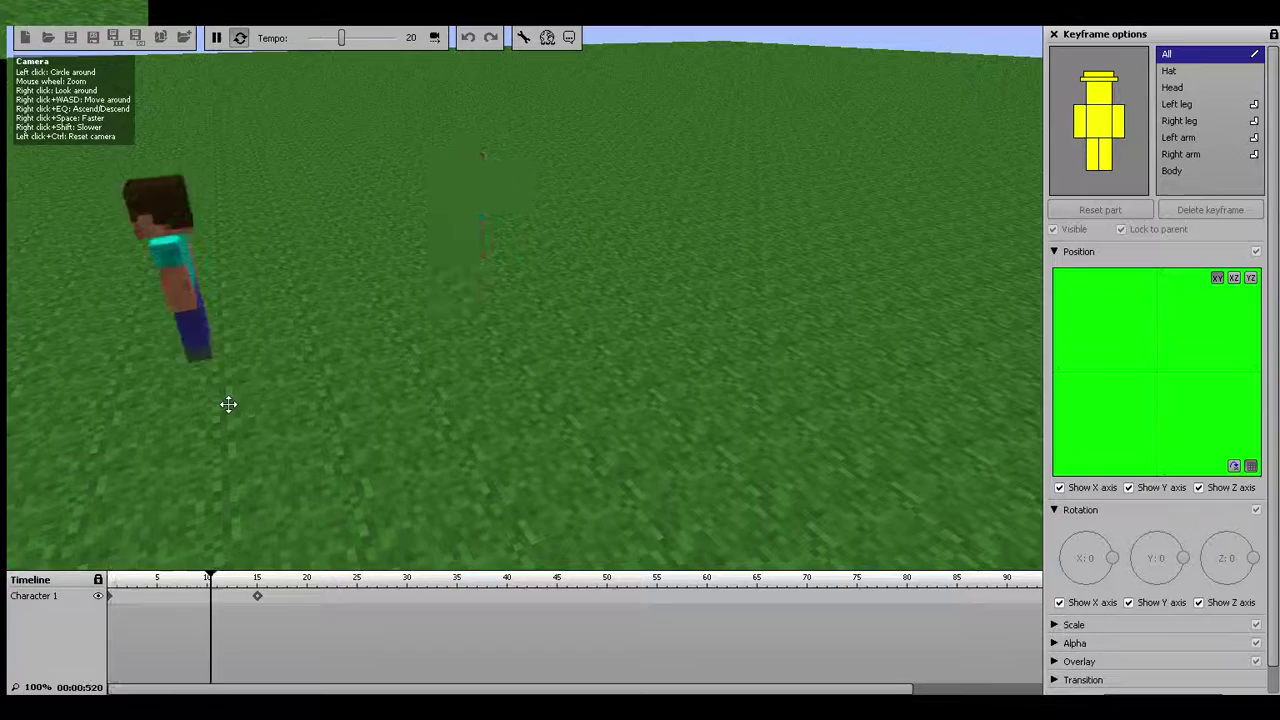
pyautogui.press('space')
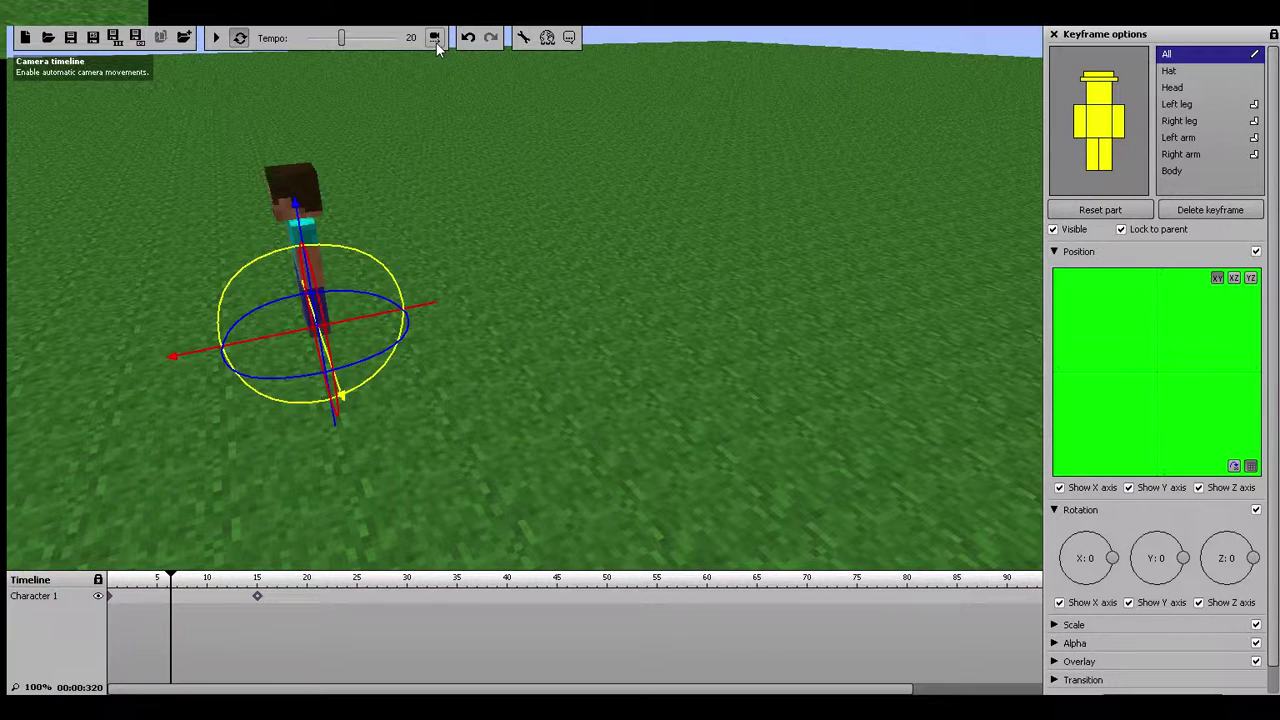
# Add a Camera track, preview playback, and start a camera keyframe at frame 0
pyautogui.click(436, 43)
pyautogui.click(435, 39)
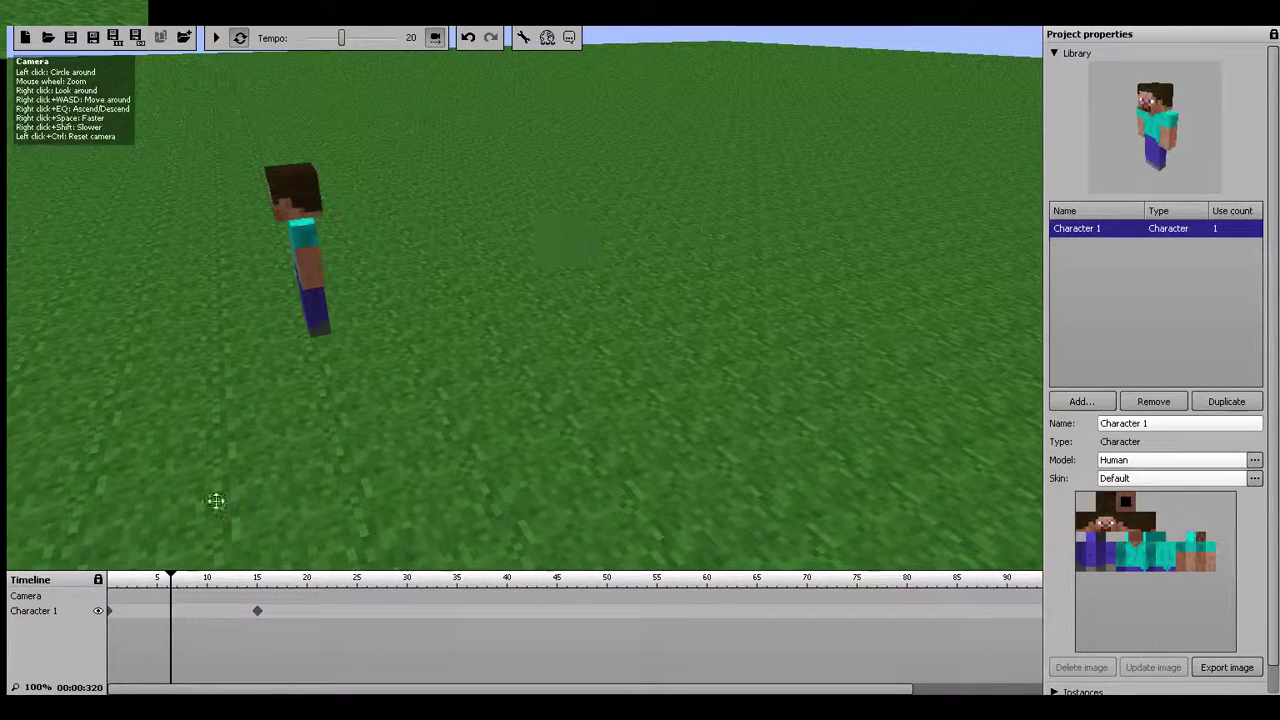
pyautogui.press('space')
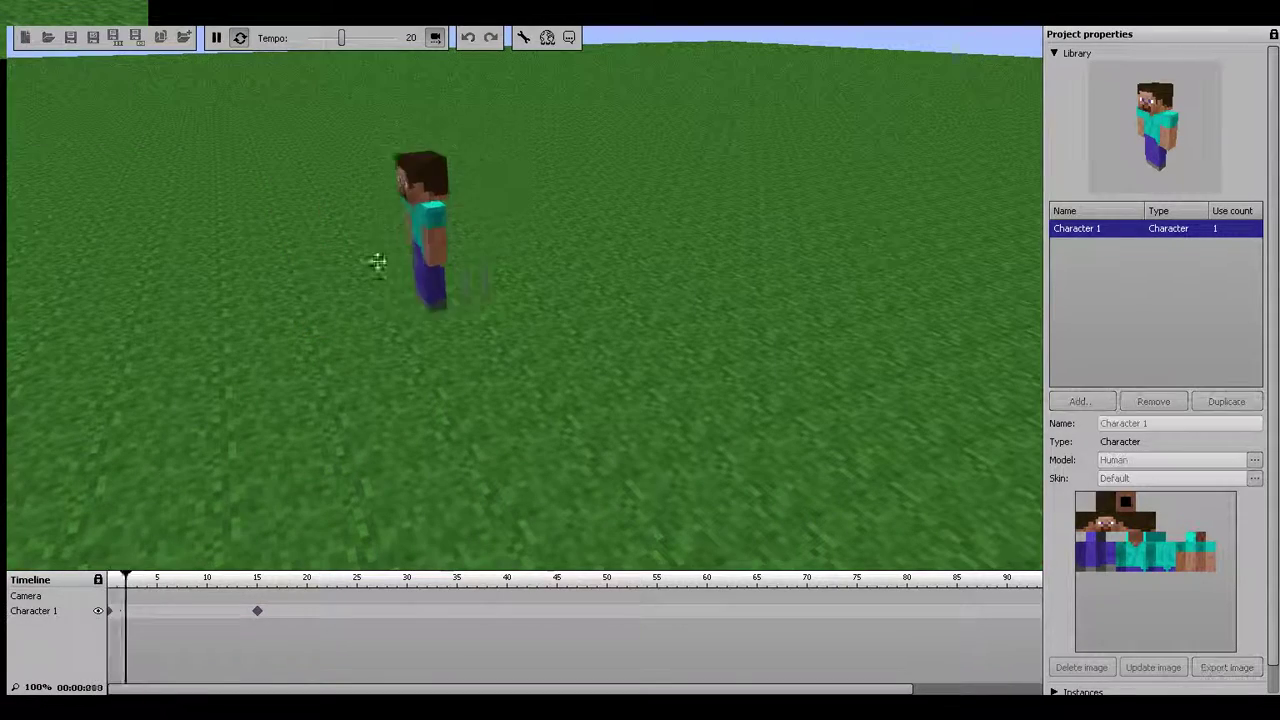
pyautogui.press('space')
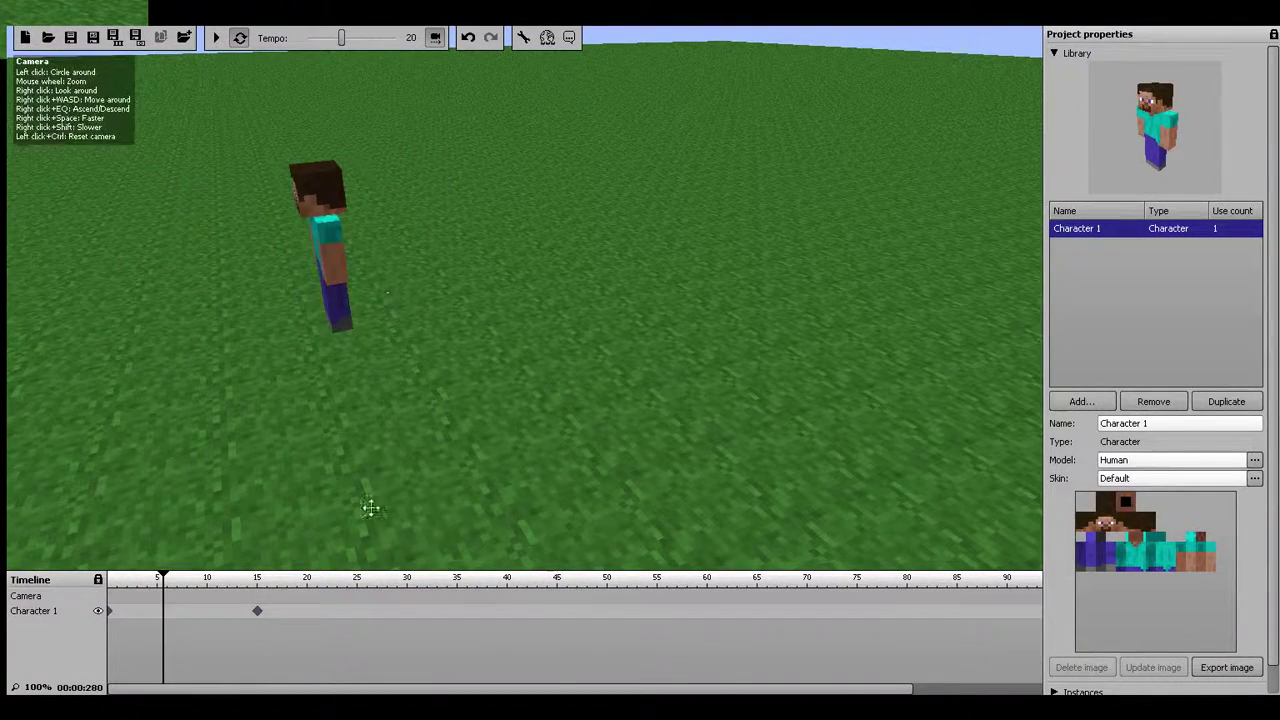
pyautogui.click(110, 596)
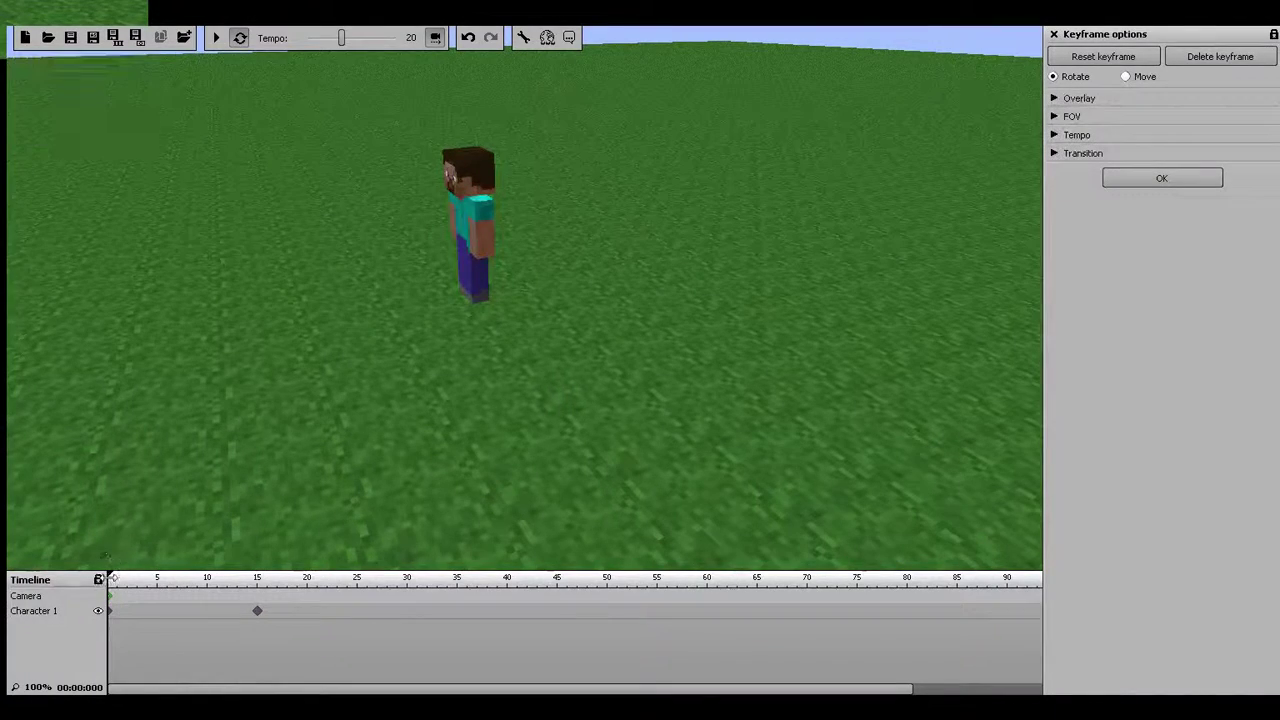
# Frame the frame-0 camera on Character 1 from the side, pulled back slightly
pyautogui.press('space')
pyautogui.press('space')
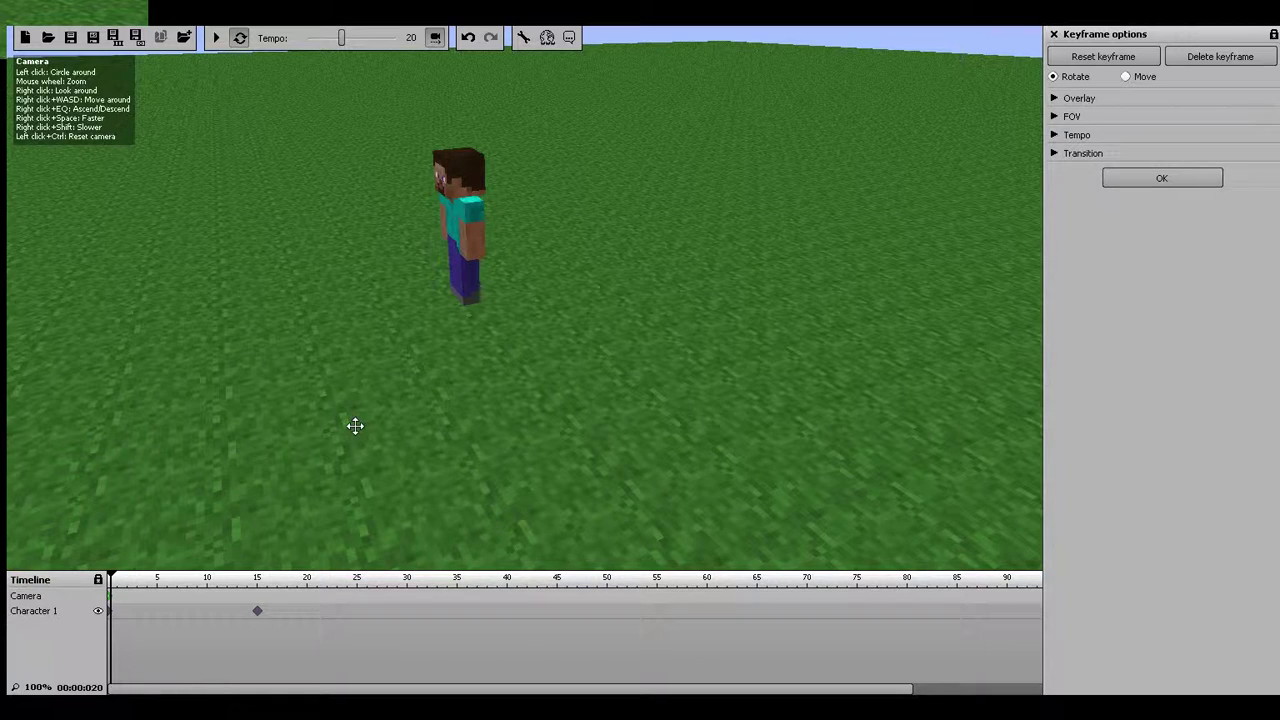
pyautogui.moveTo(394, 388); pyautogui.dragTo(394, 388, button='right')
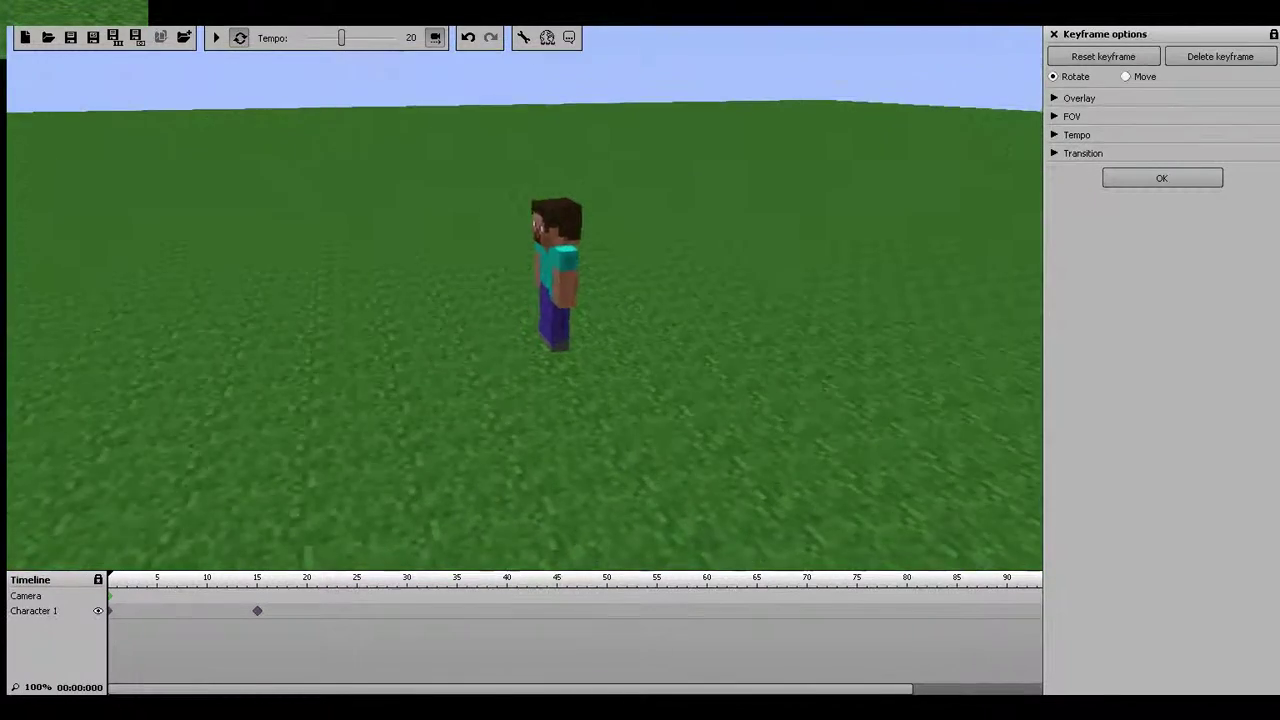
pyautogui.press('s')
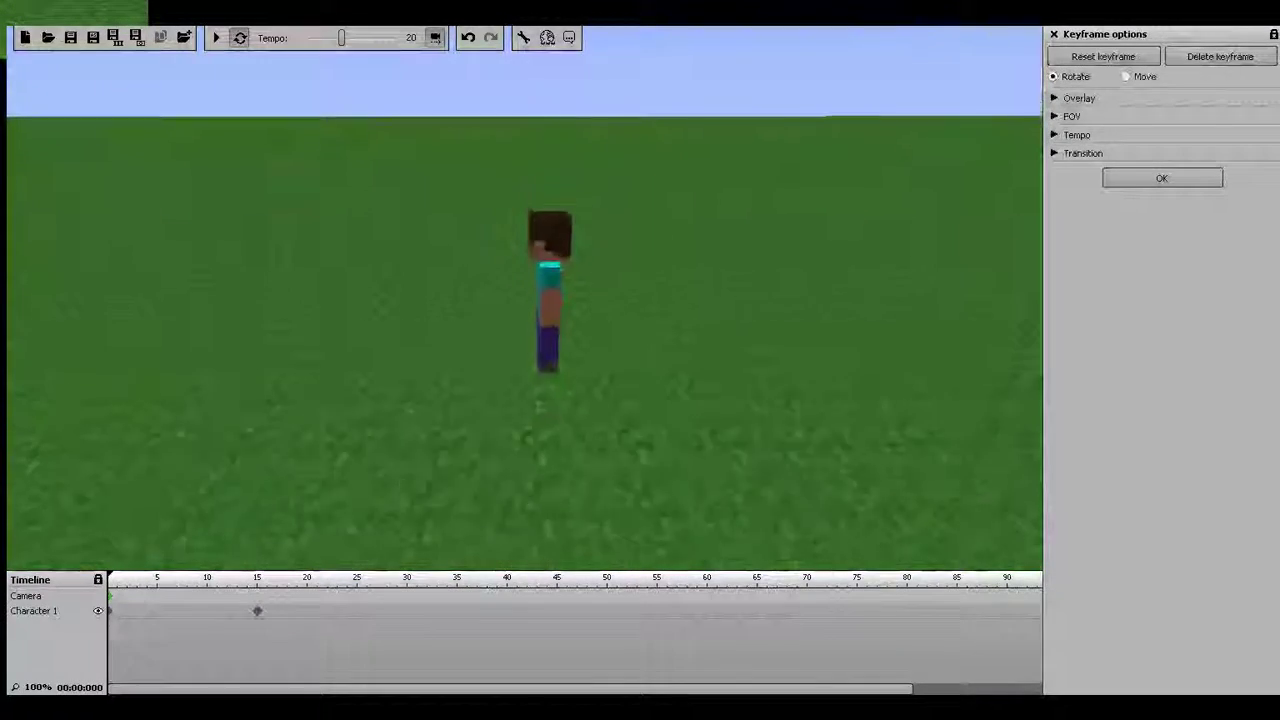
pyautogui.moveTo(421, 238); pyautogui.dragTo(173, 494, button='right')
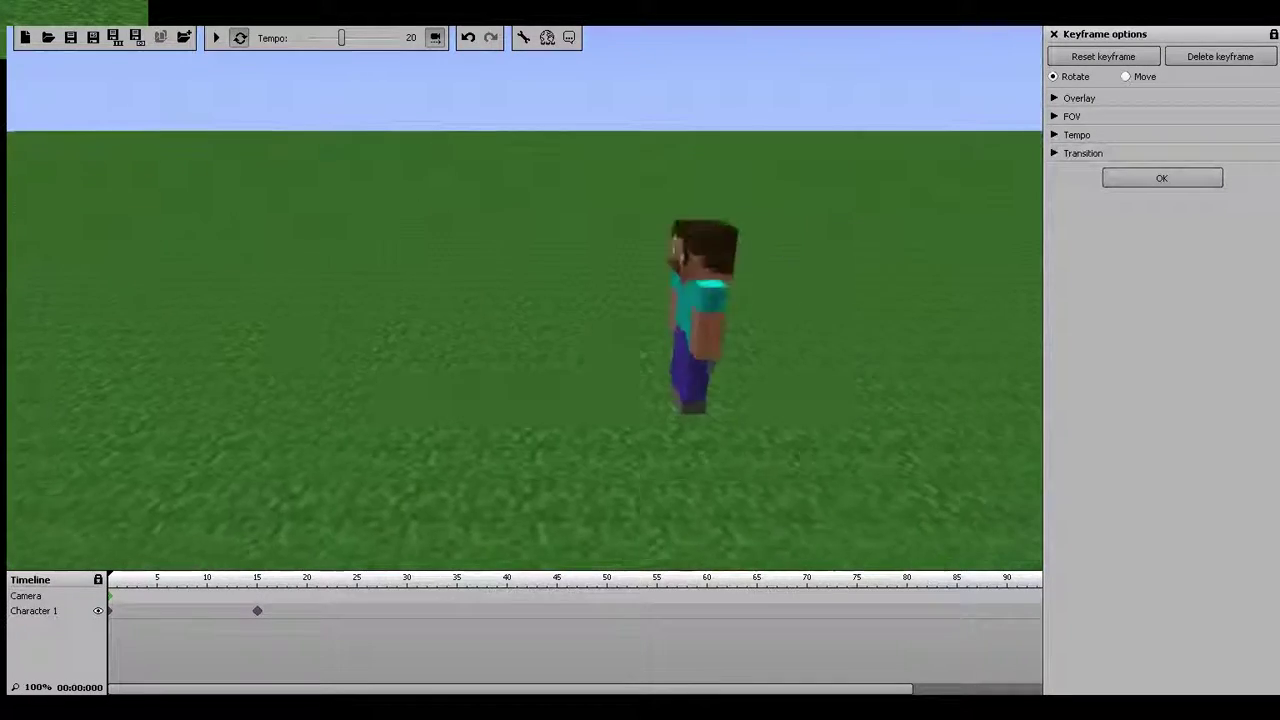
# Add and reset a frame-15 camera keyframe, then reframe it side-on to Character 1
pyautogui.click(258, 598)
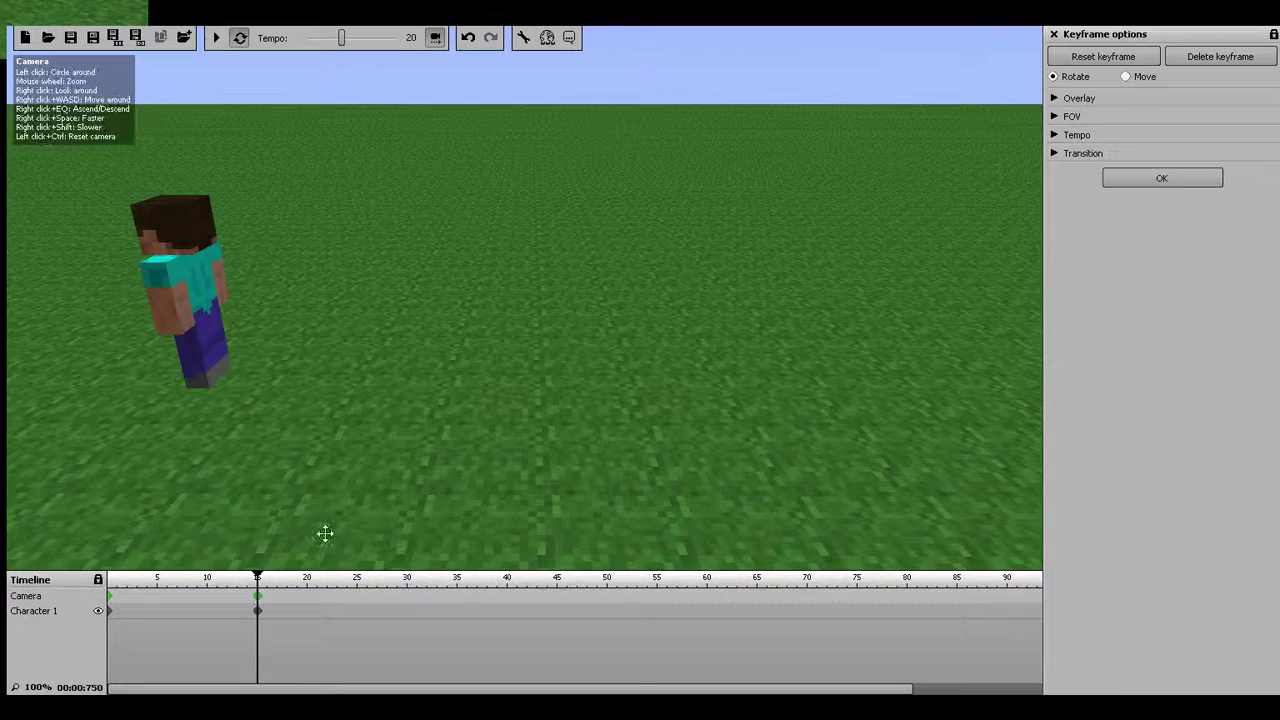
pyautogui.click(1130, 58)
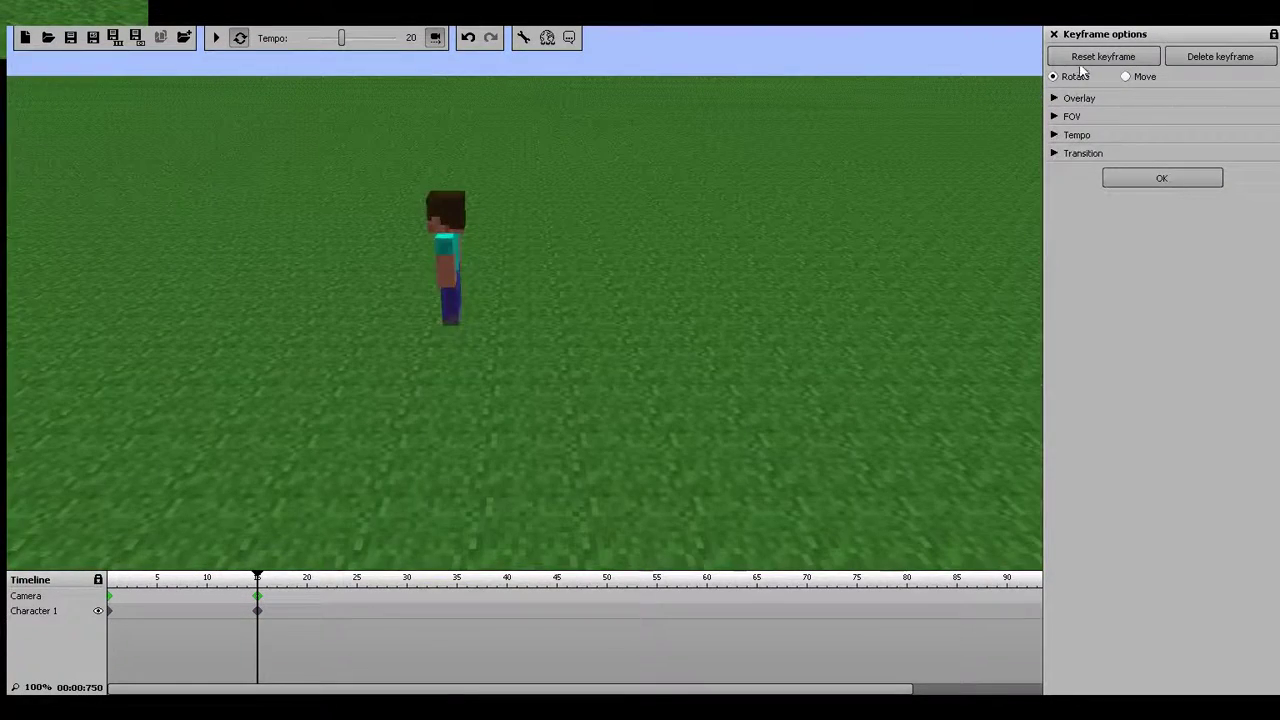
pyautogui.moveTo(900, 250); pyautogui.dragTo(565, 514)
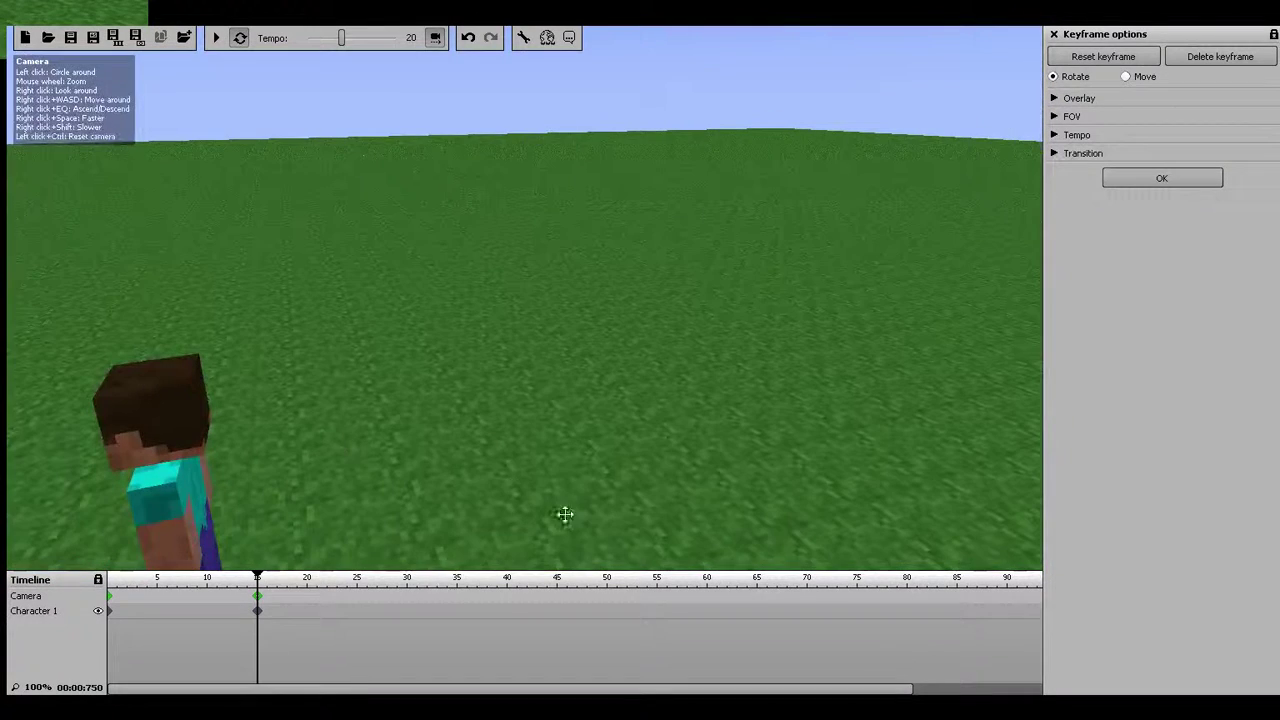
pyautogui.moveTo(786, 267); pyautogui.dragTo(786, 267)
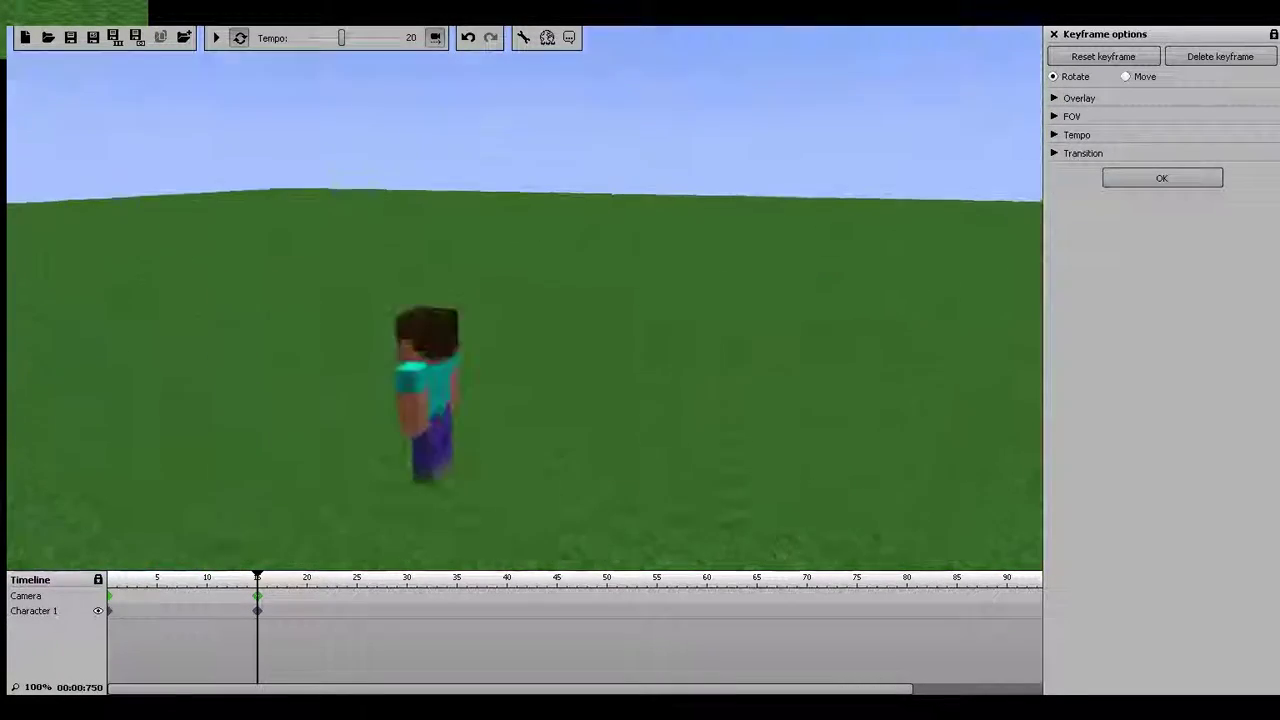
pyautogui.moveTo(786, 267); pyautogui.dragTo(786, 267, button='right')
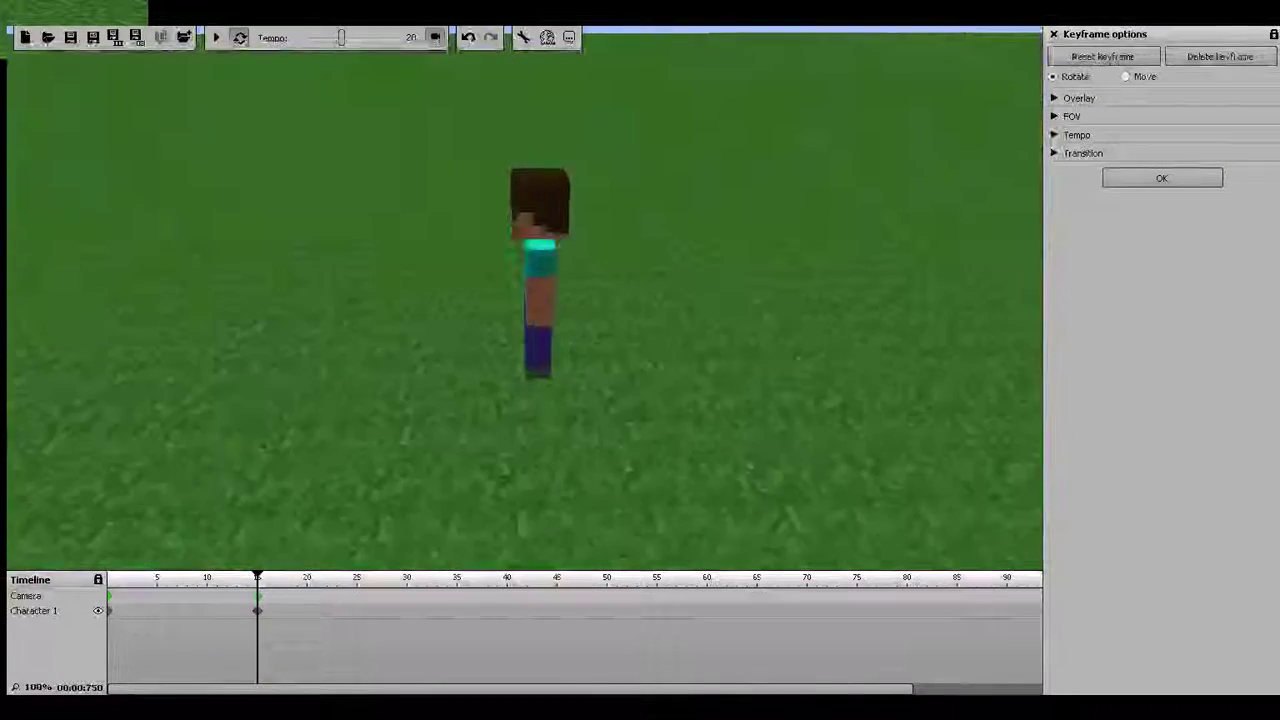
pyautogui.moveTo(941, 90); pyautogui.dragTo(941, 90, button='right')
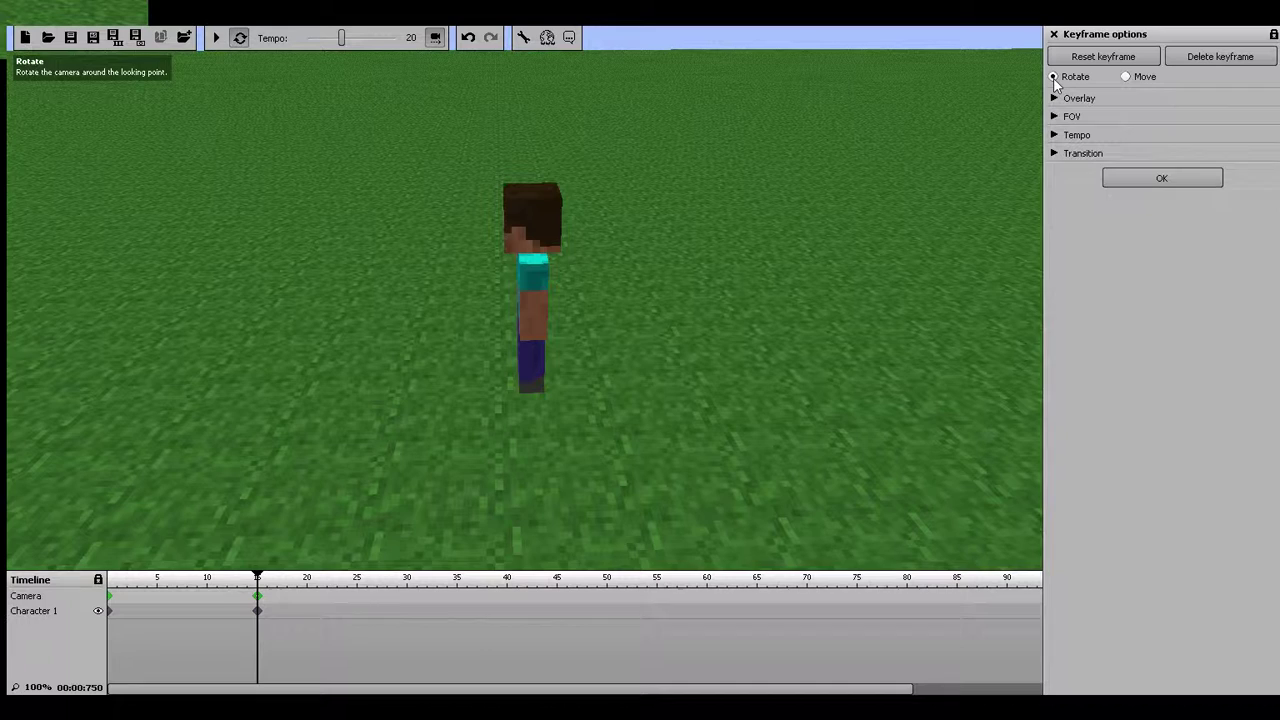
pyautogui.moveTo(1013, 100); pyautogui.dragTo(1013, 100, button='right')
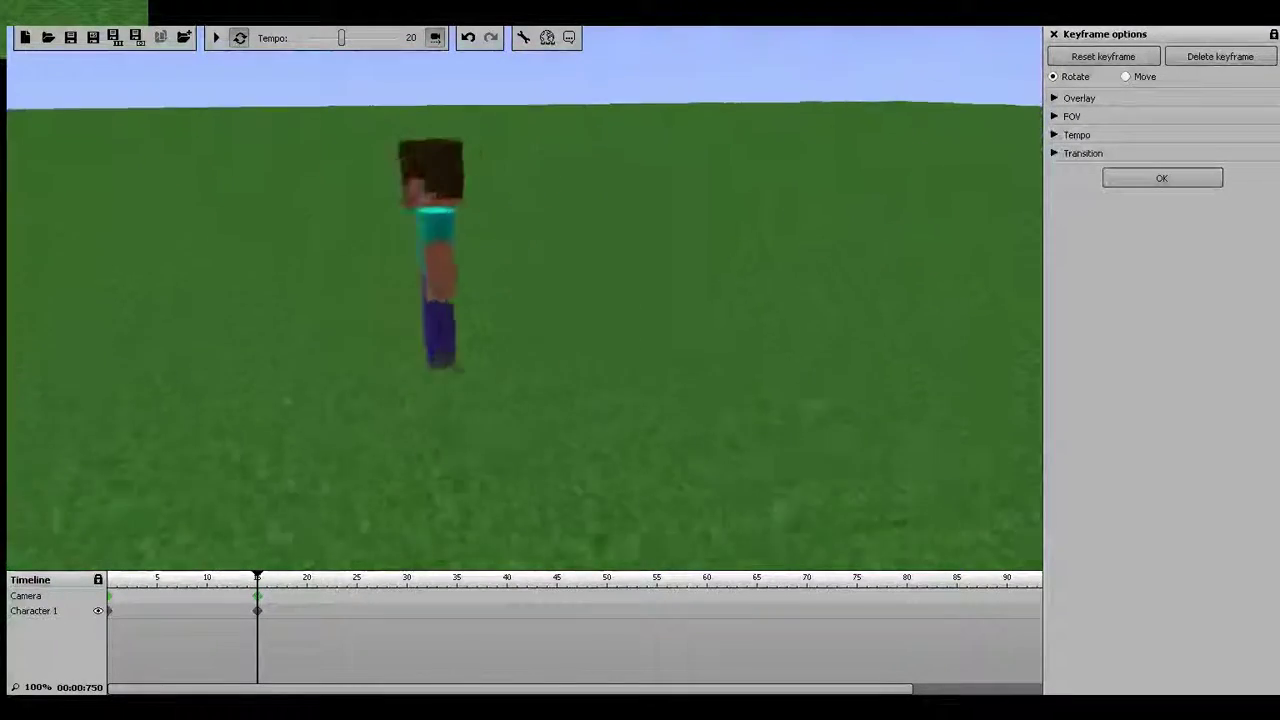
pyautogui.moveTo(643, 90); pyautogui.dragTo(643, 90, button='right')
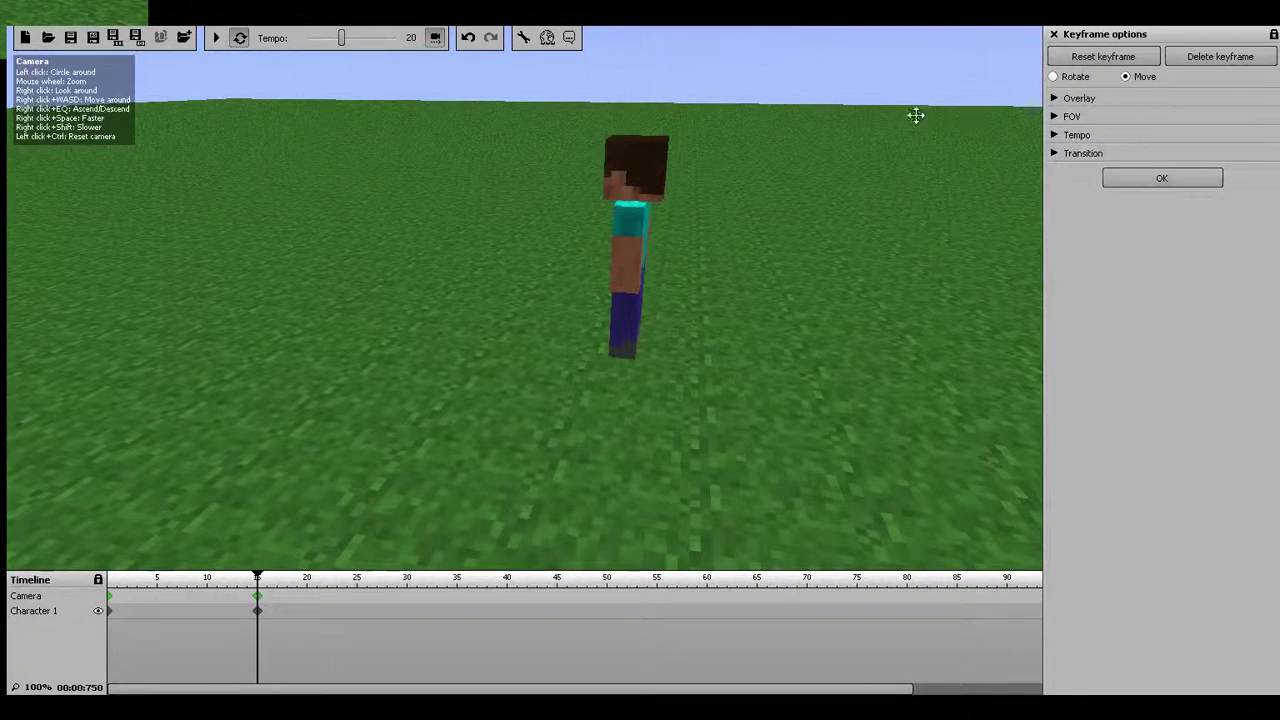
pyautogui.moveTo(643, 90); pyautogui.dragTo(643, 90, button='right')
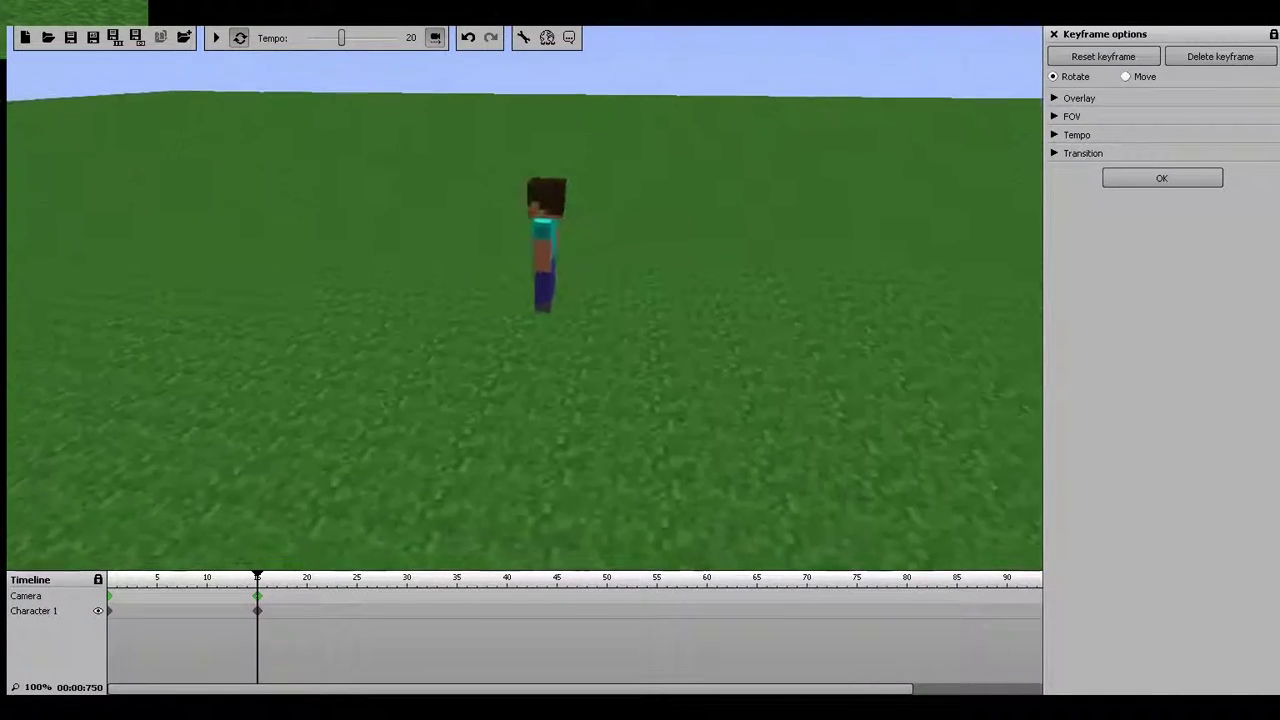
pyautogui.moveTo(423, 240); pyautogui.dragTo(423, 240, button='right')
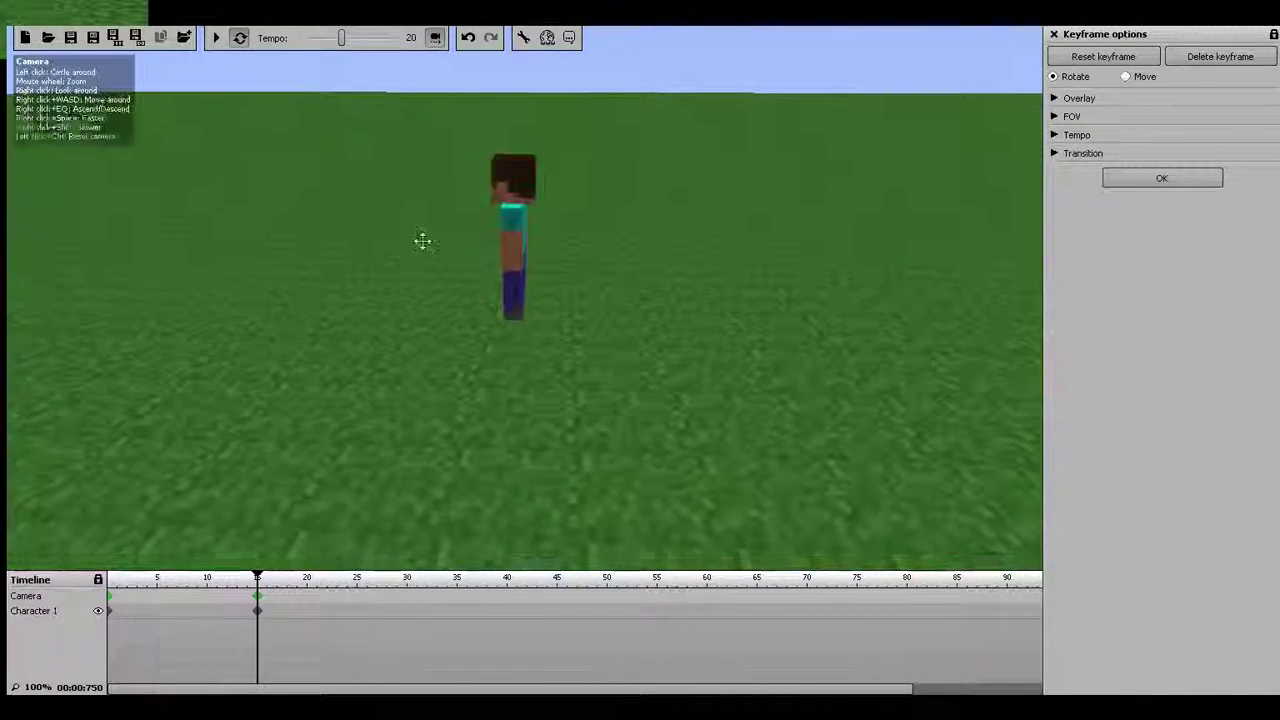
pyautogui.click(1176, 180)
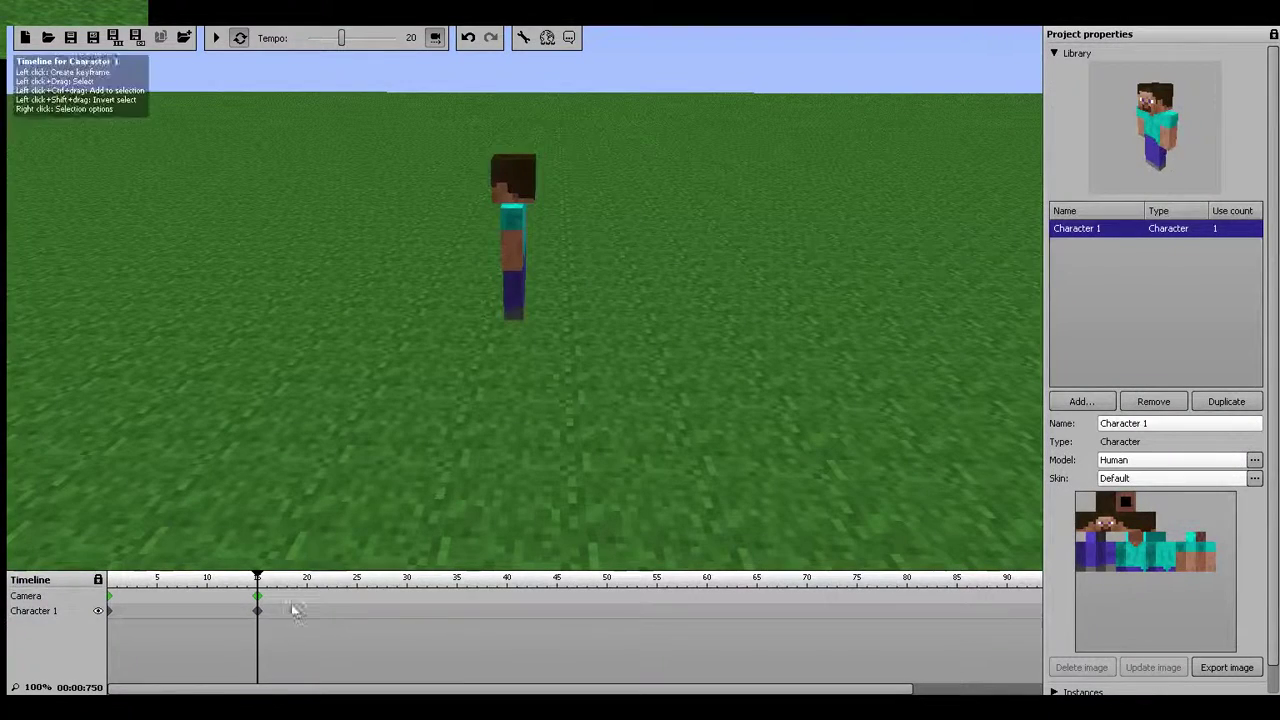
# Pull the camera back, save it as the frame-15 camera keyframe, and preview
pyautogui.press('space')
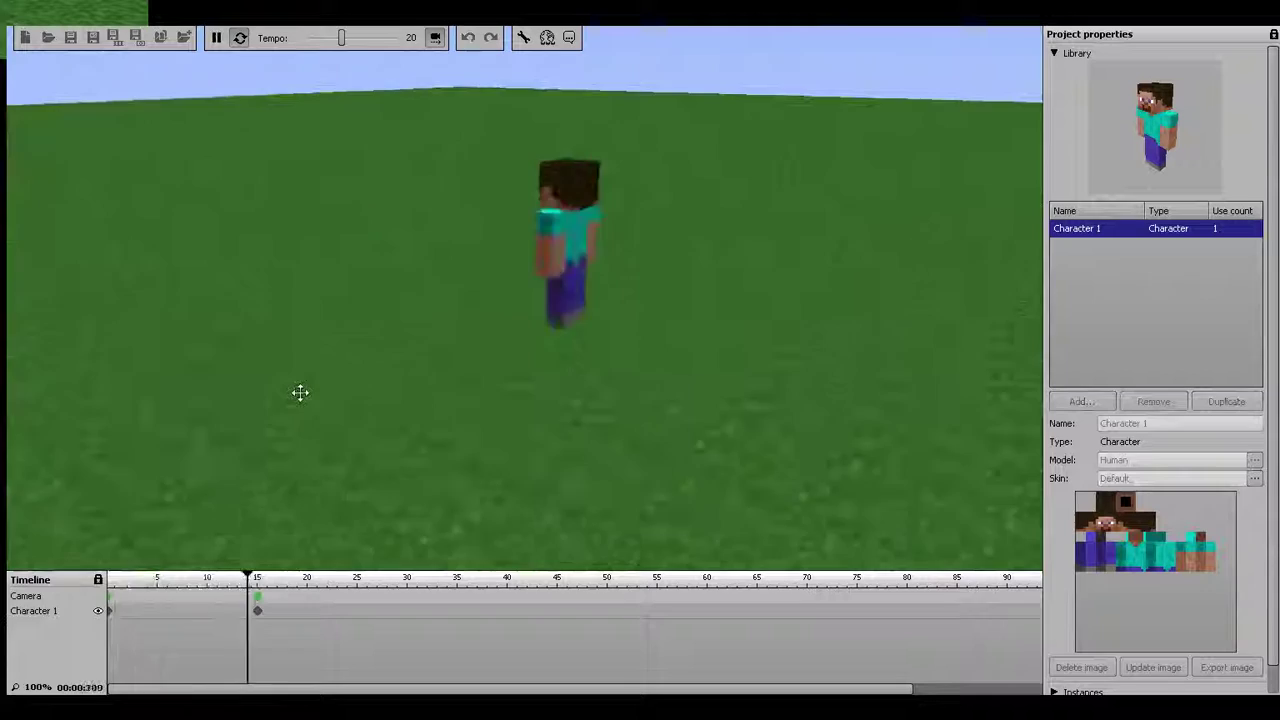
pyautogui.press('space')
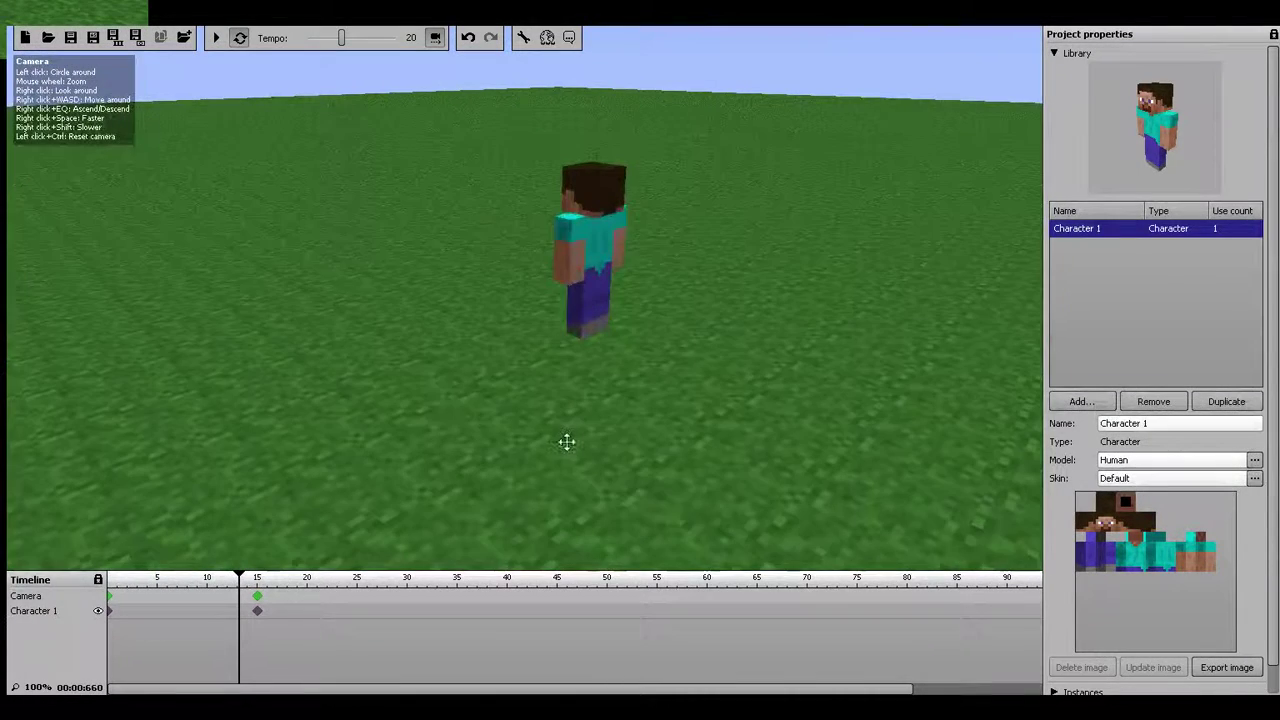
pyautogui.moveTo(566, 442); pyautogui.dragTo(186, 565)
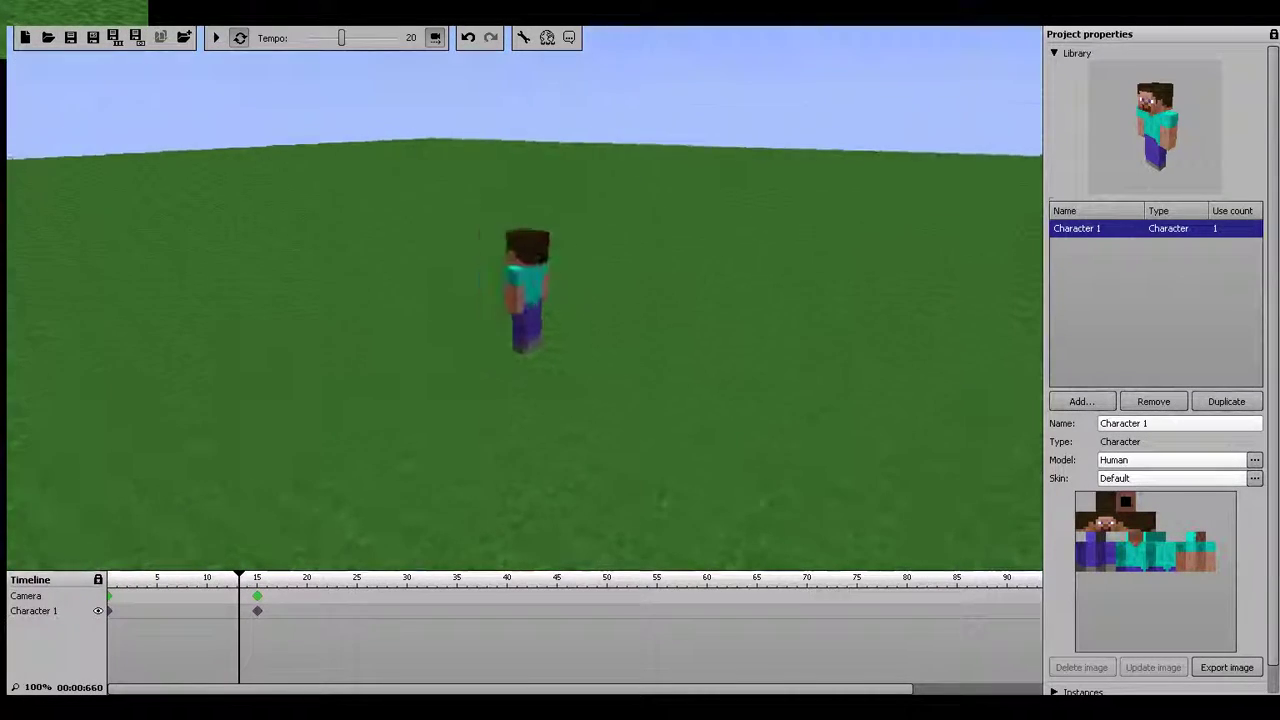
pyautogui.click(258, 600)
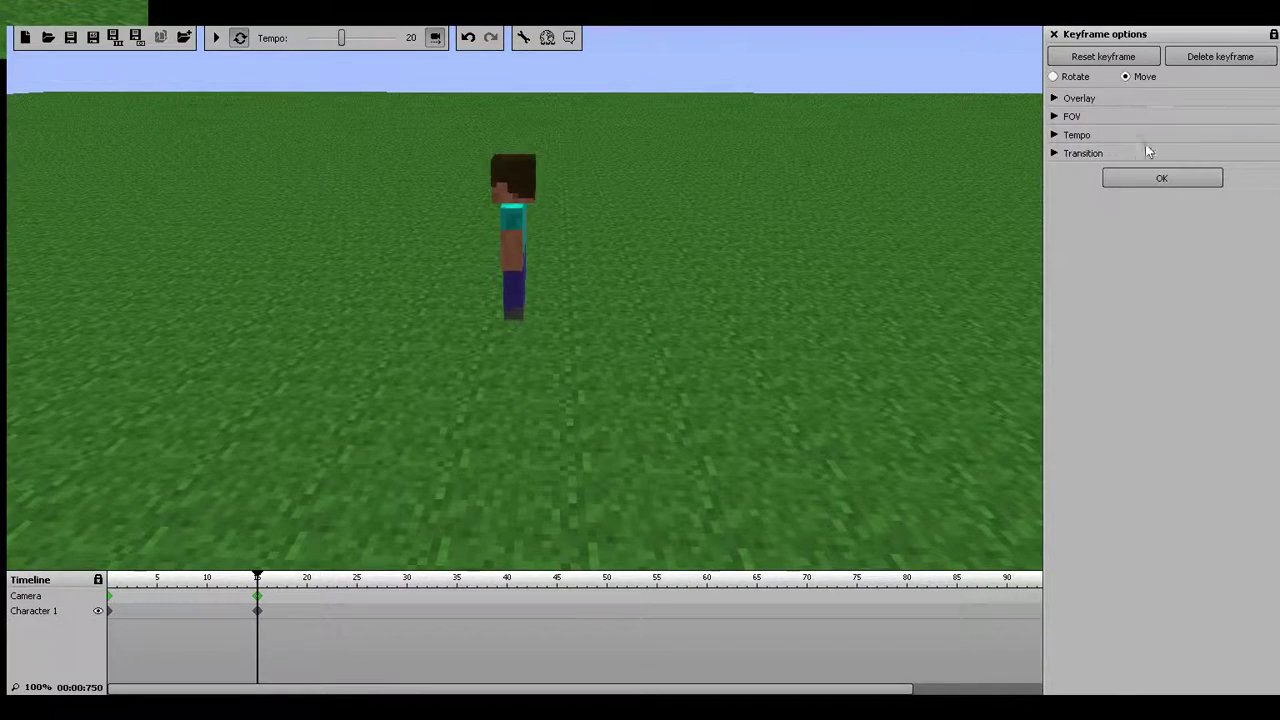
pyautogui.click(1160, 180)
pyautogui.press('space')
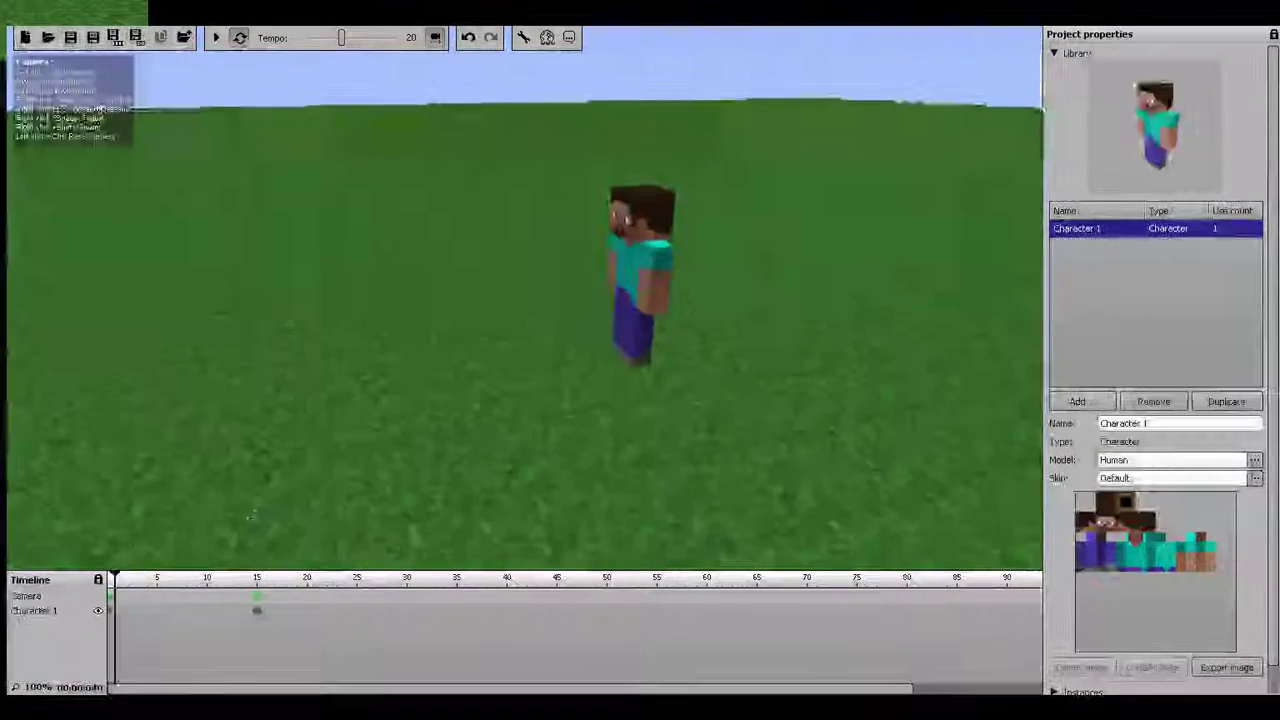
# Compare the frame-0 and frame-15 camera keyframes, scrubbing the camera move between them
pyautogui.click(258, 600)
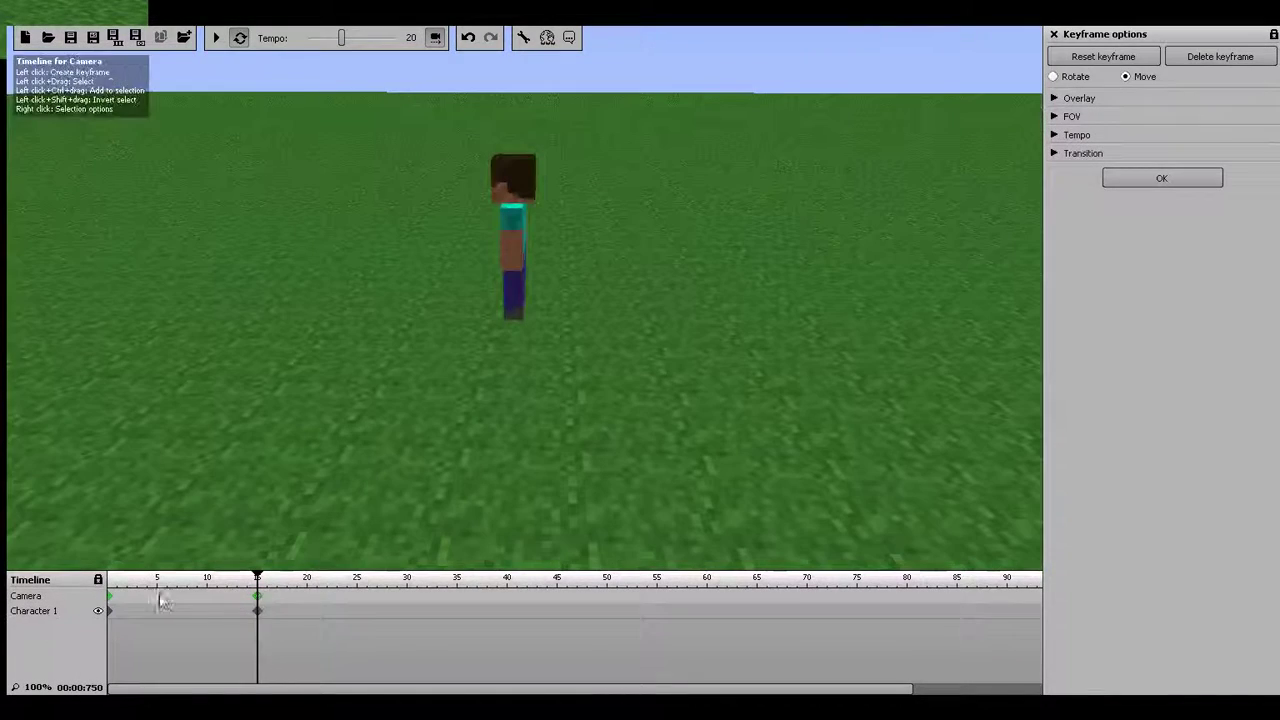
pyautogui.click(112, 606)
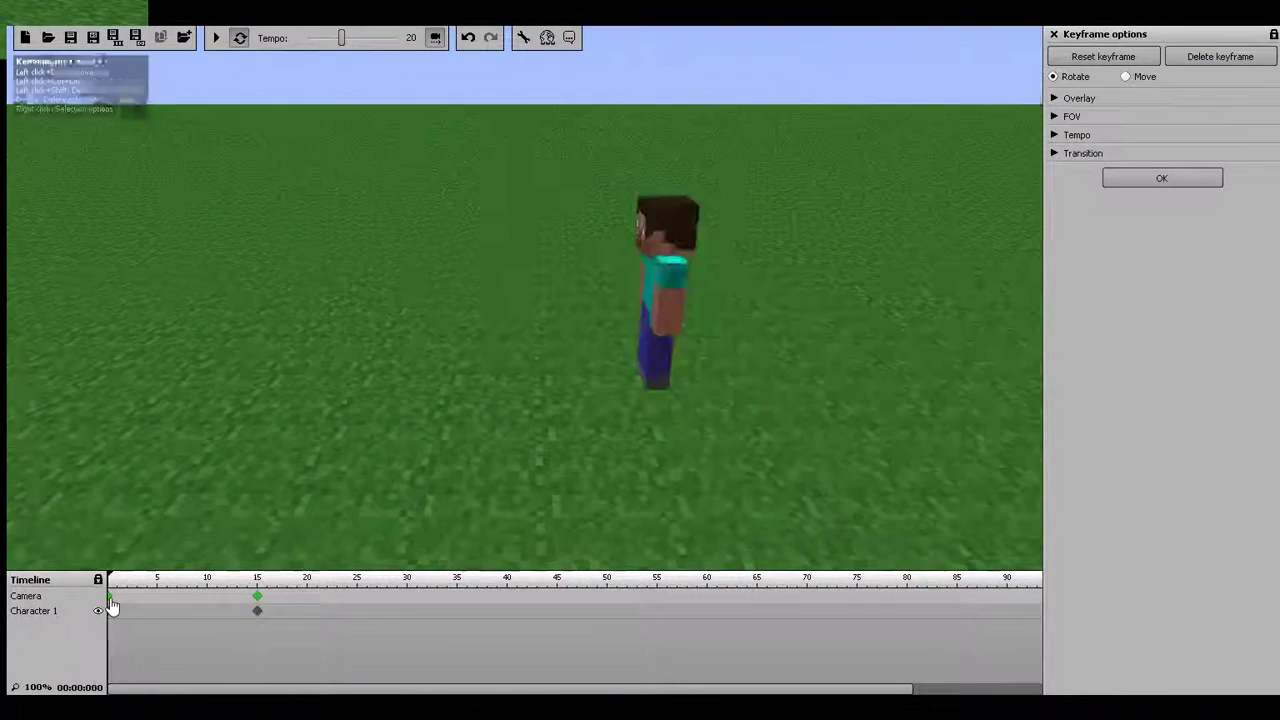
pyautogui.click(258, 600)
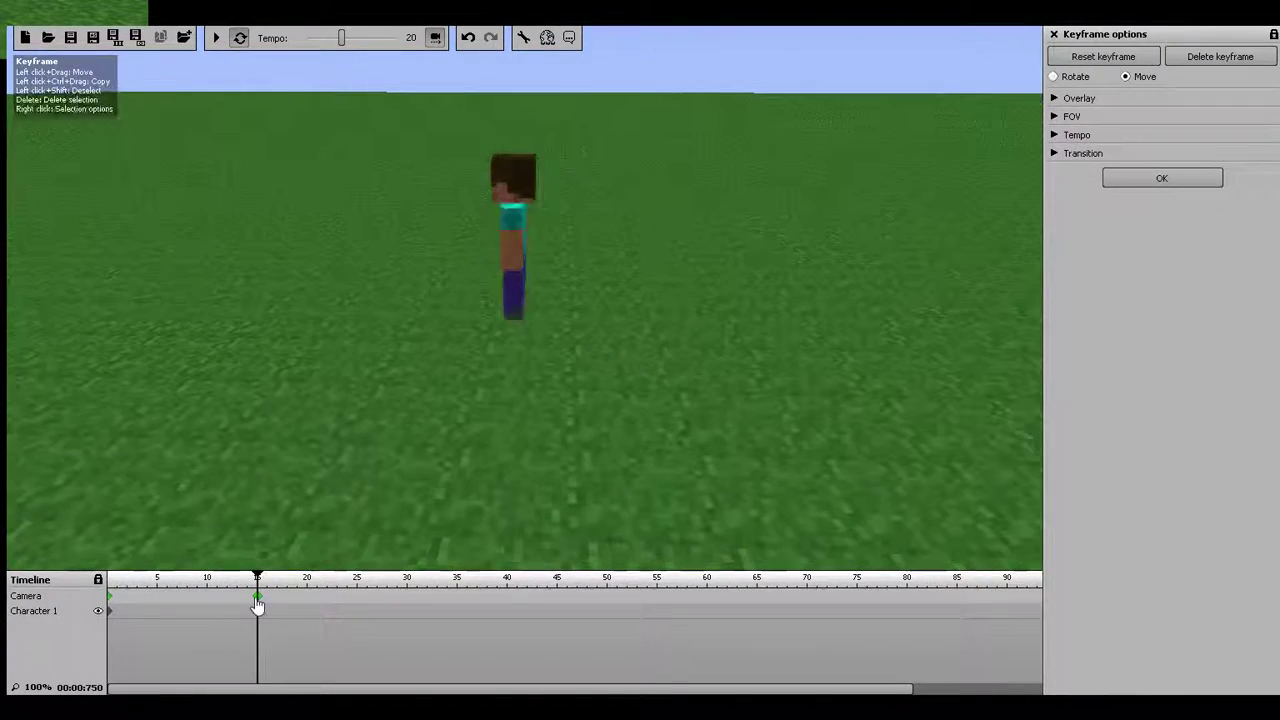
pyautogui.click(112, 606)
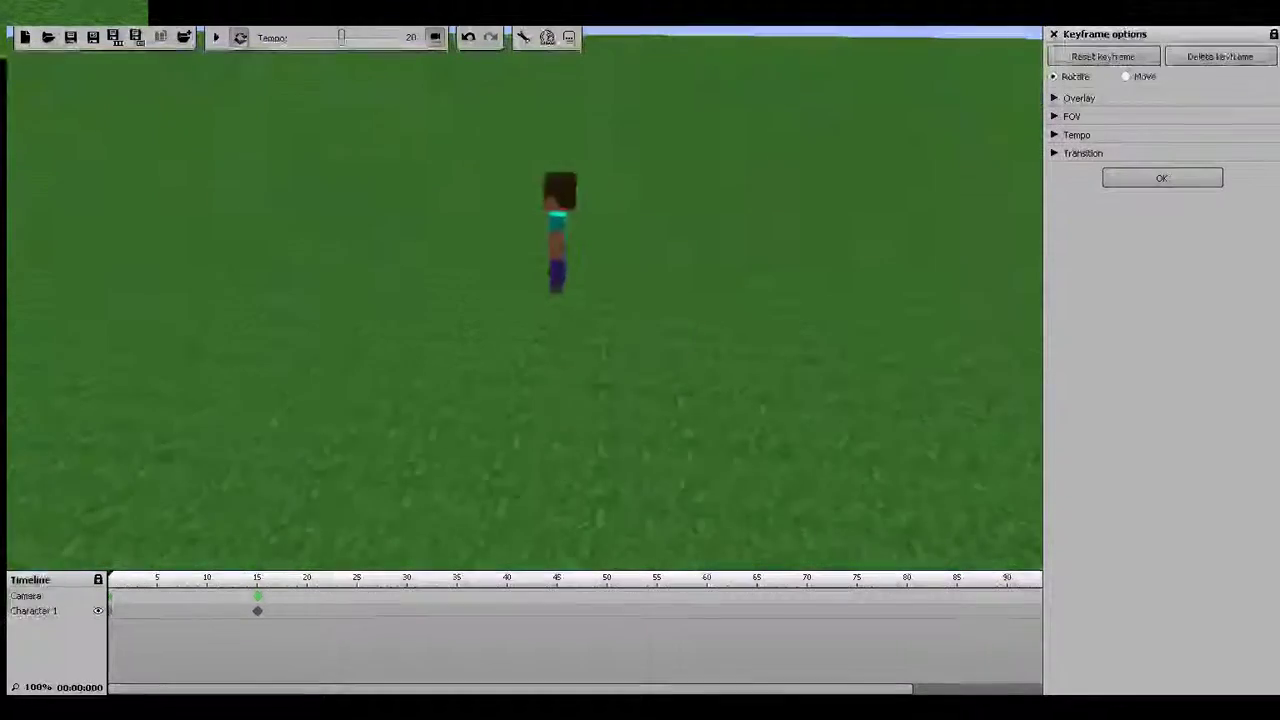
pyautogui.moveTo(112, 580)
pyautogui.mouseDown()
pyautogui.moveTo(240, 577)
pyautogui.moveTo(273, 552)
pyautogui.moveTo(51, 543)
pyautogui.mouseUp()
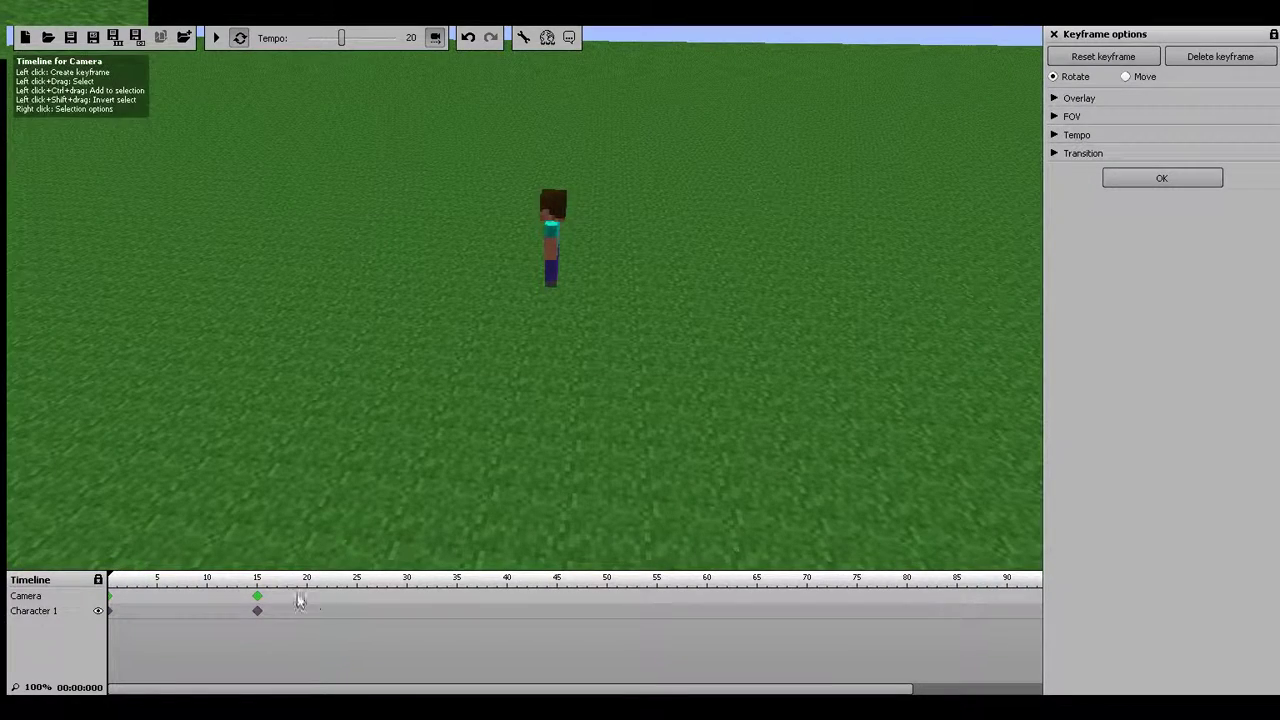
pyautogui.click(256, 600)
pyautogui.click(265, 597)
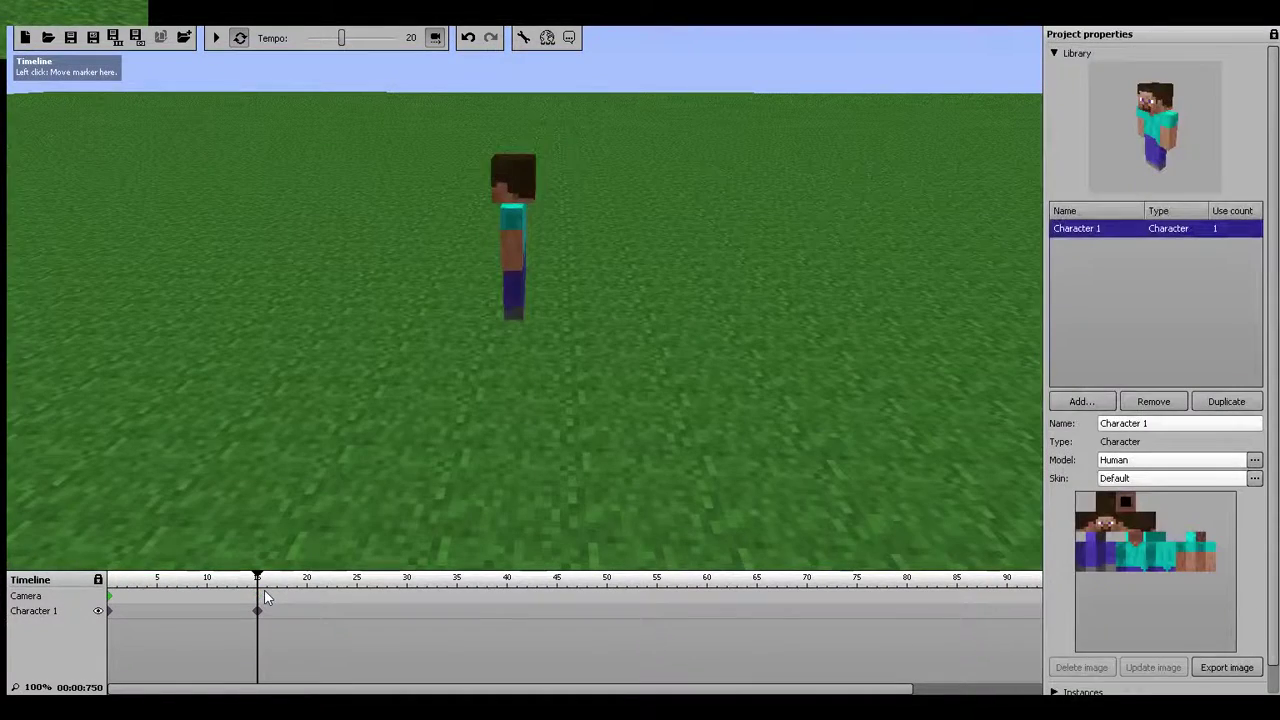
pyautogui.moveTo(258, 580); pyautogui.dragTo(149, 578)
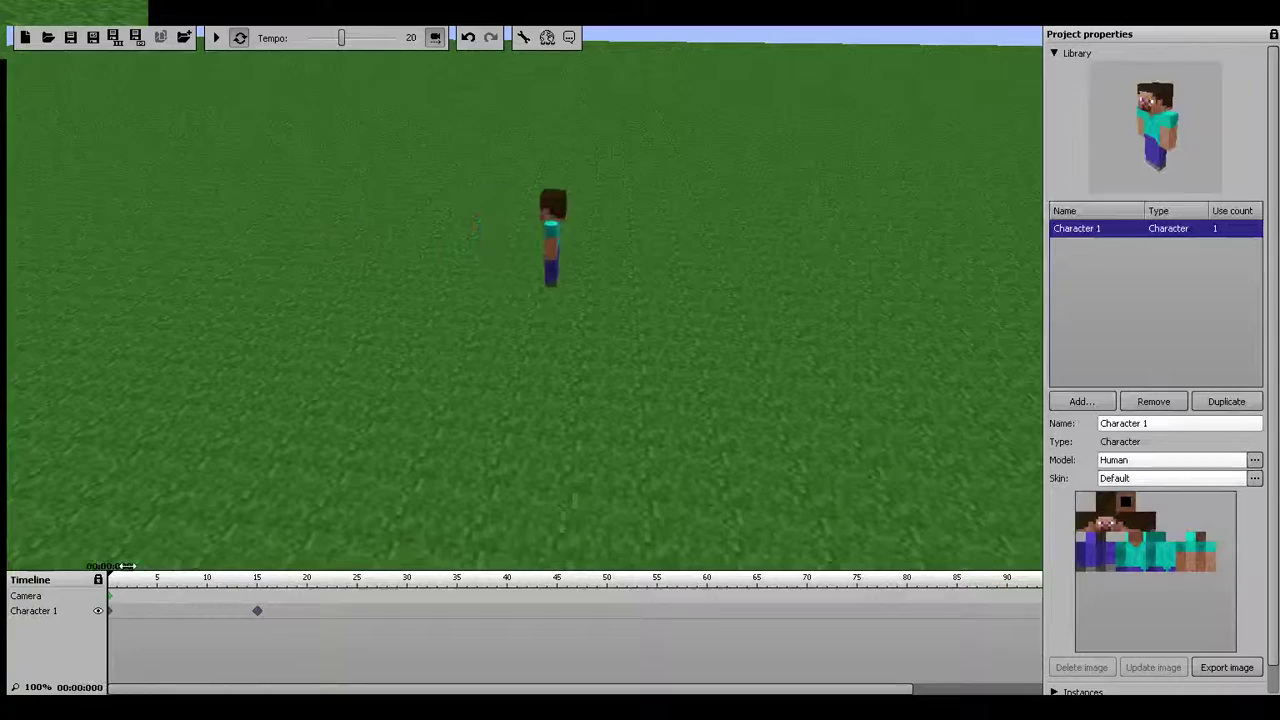
# Reset the frame-15 camera keyframe and re-aim it at a side-on view of the character
pyautogui.click(258, 596)
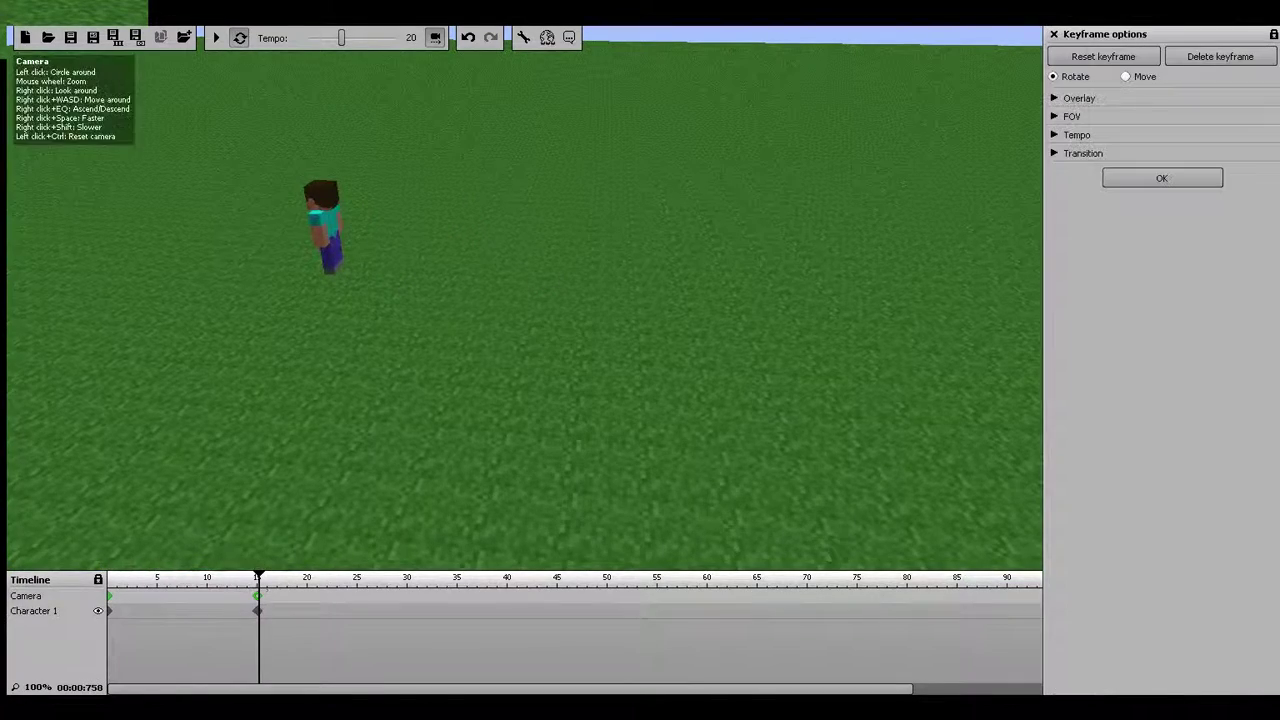
pyautogui.moveTo(300, 300); pyautogui.dragTo(125, 218)
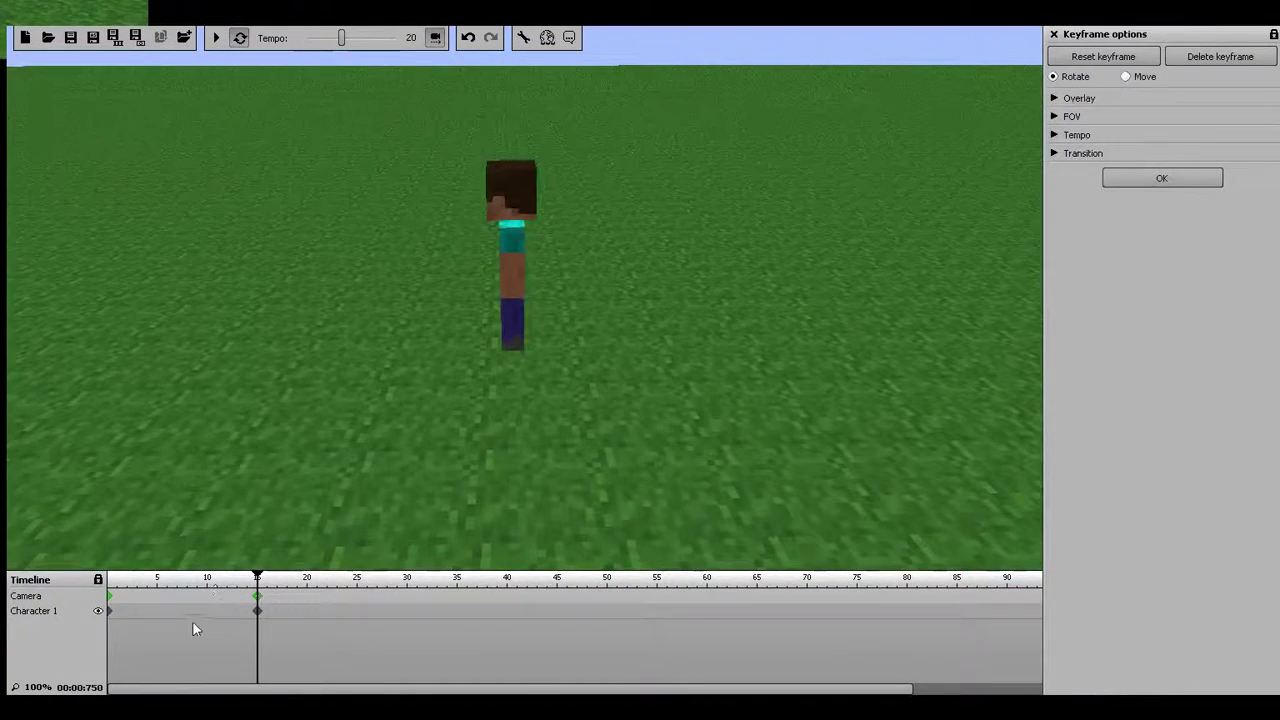
pyautogui.click(1112, 60)
pyautogui.moveTo(520, 300); pyautogui.dragTo(560, 250, button='right')
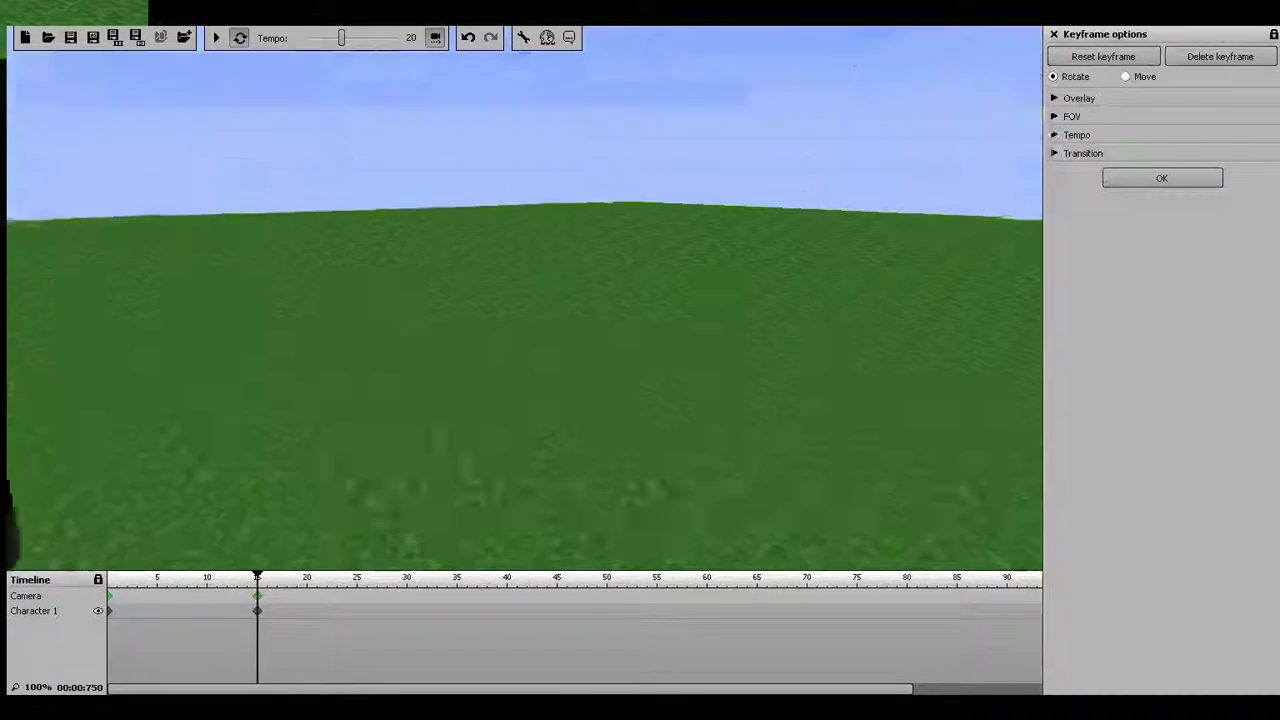
pyautogui.moveTo(520, 300); pyautogui.dragTo(600, 340, button='right')
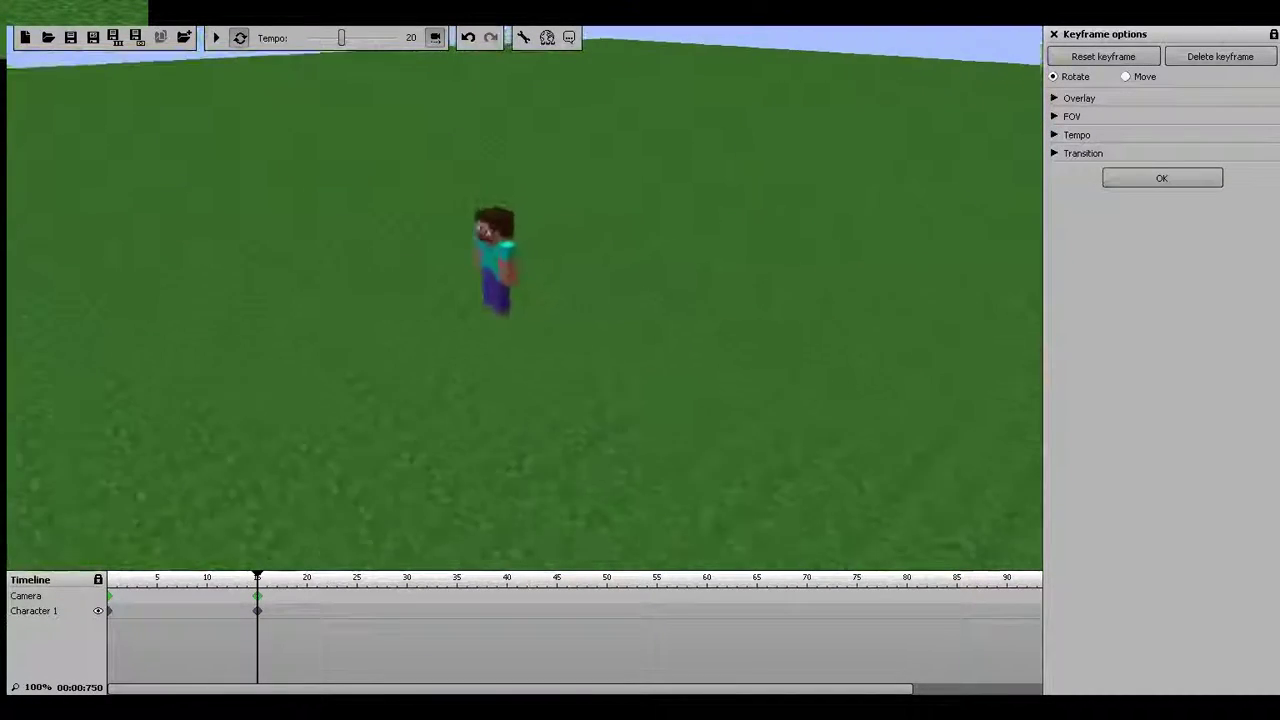
pyautogui.moveTo(520, 300); pyautogui.dragTo(530, 310, button='right')
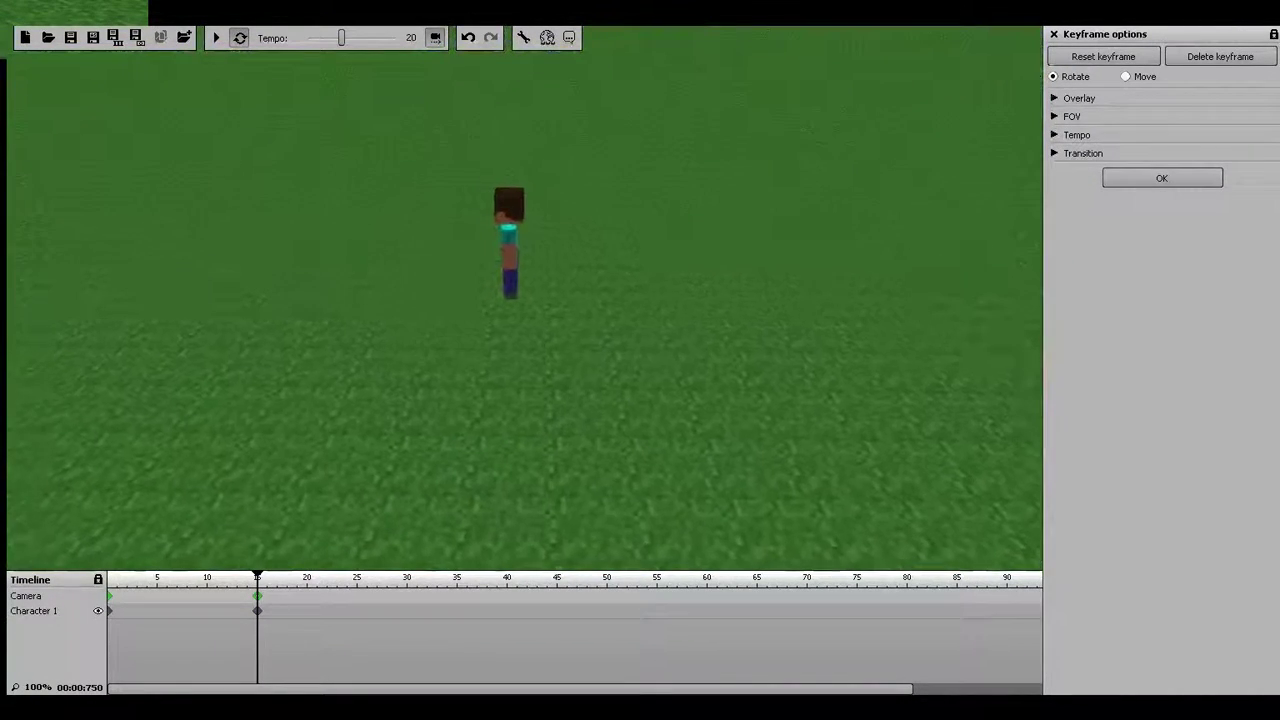
pyautogui.click(1149, 181)
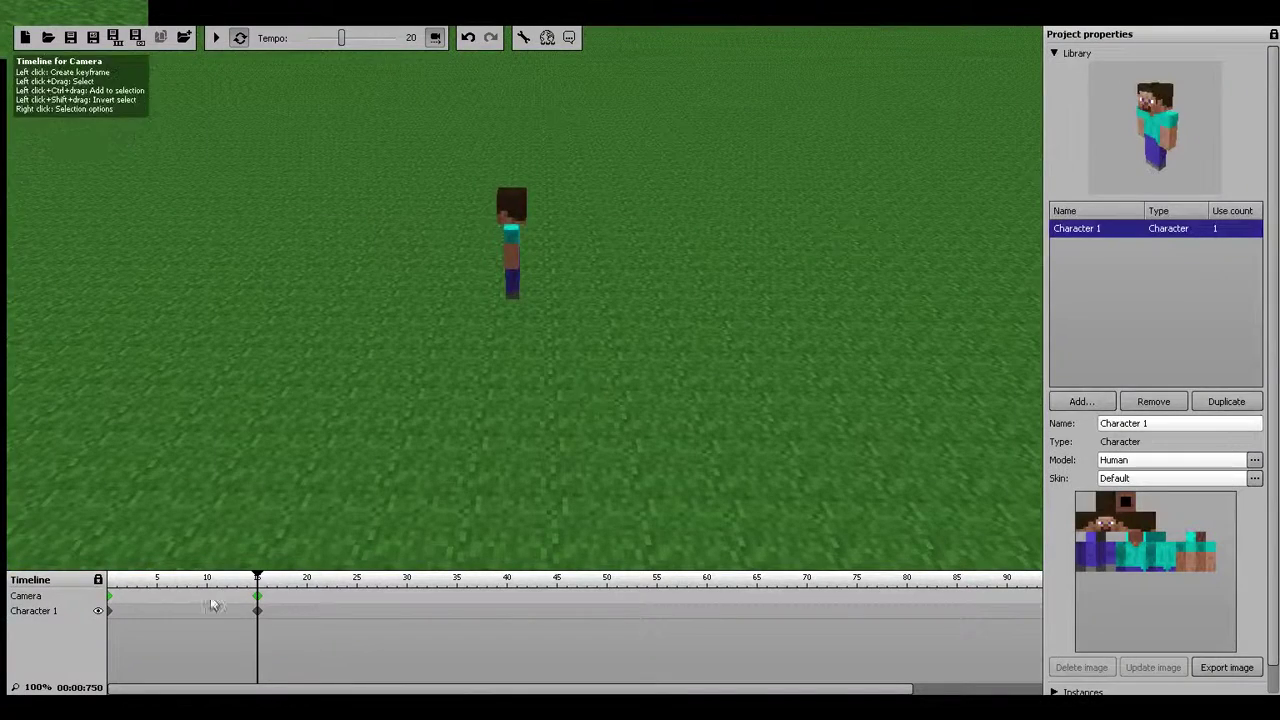
# Replay the animation from the first frame to preview the camera glide
pyautogui.press('space')
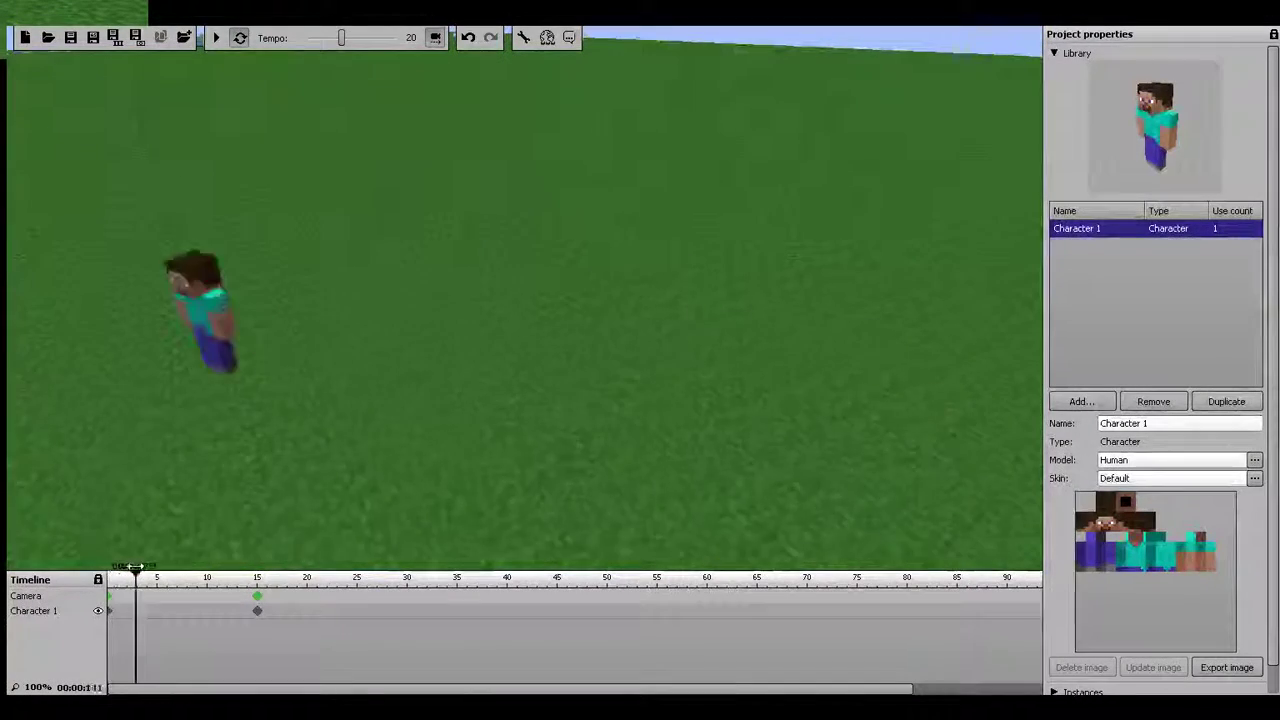
pyautogui.press('space')
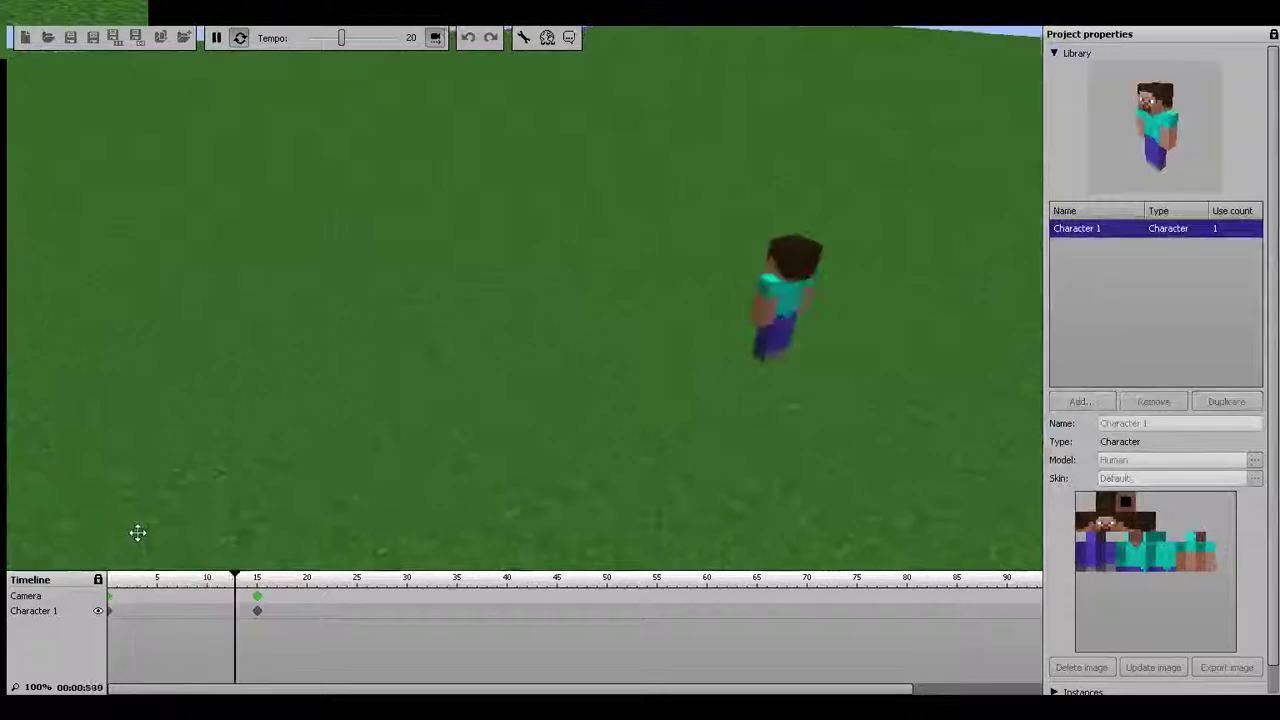
pyautogui.press('space')
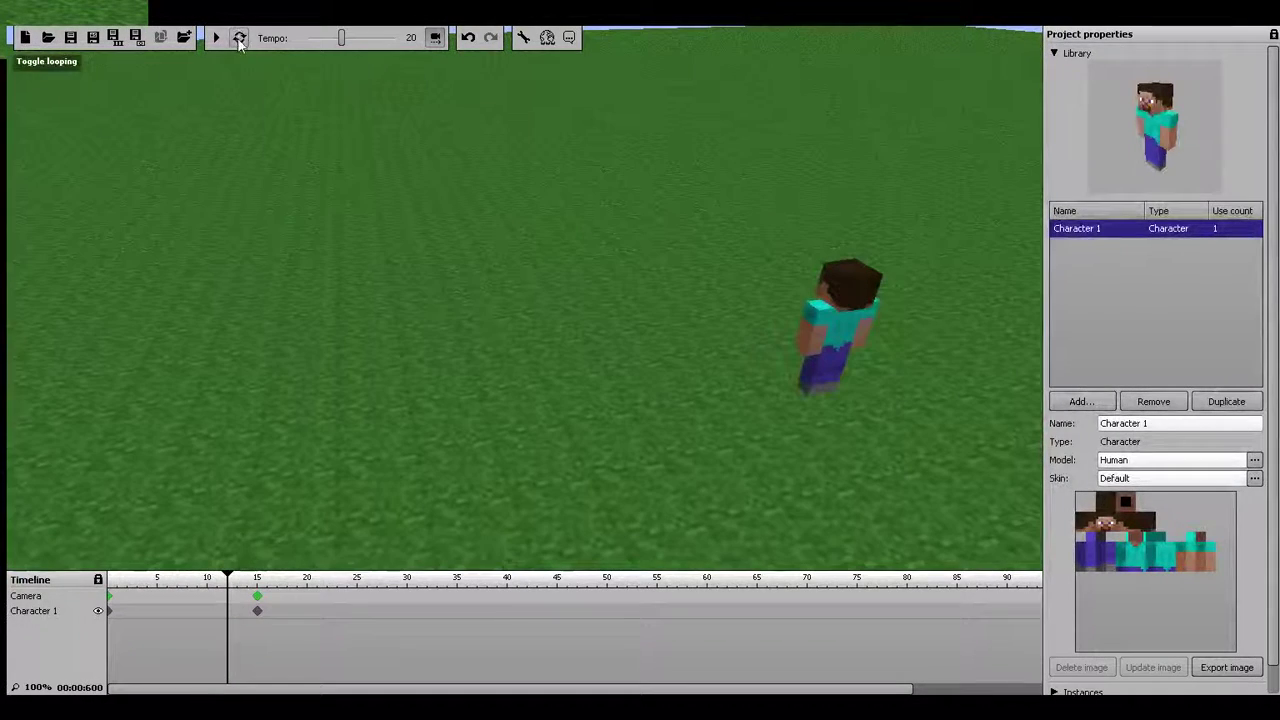
pyautogui.moveTo(228, 578); pyautogui.dragTo(58, 581)
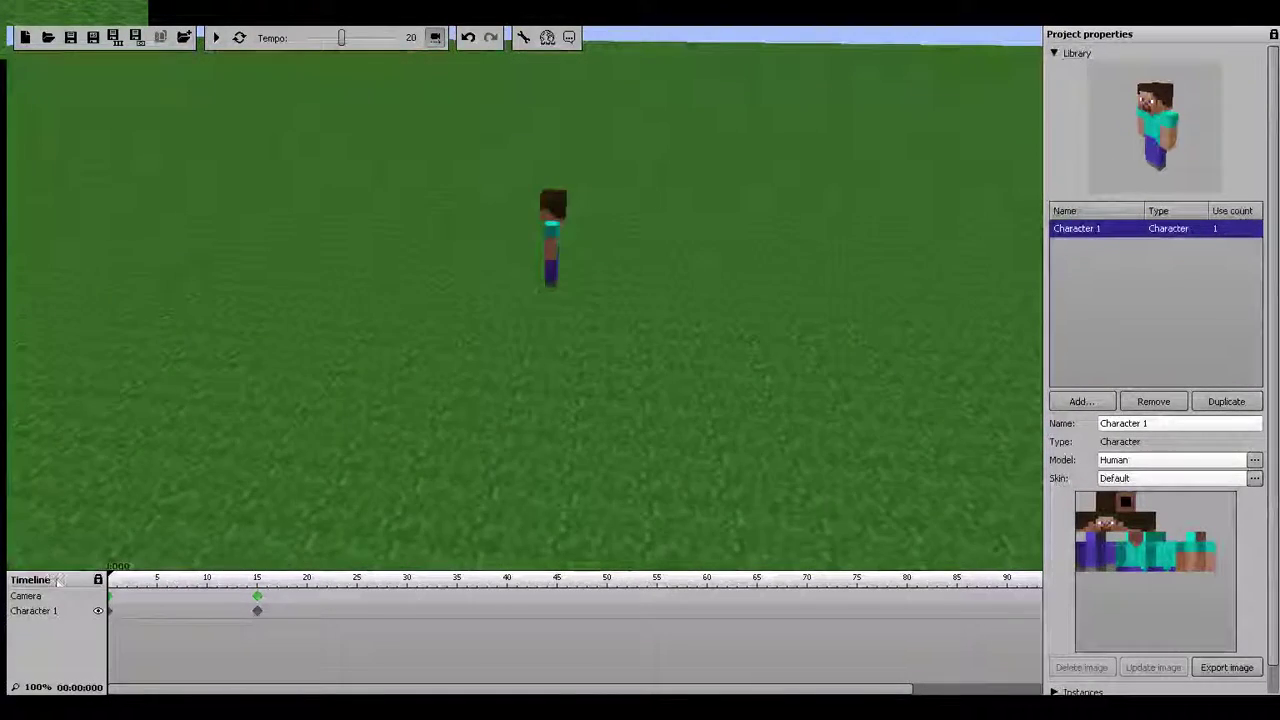
pyautogui.press('space')
pyautogui.press('space')
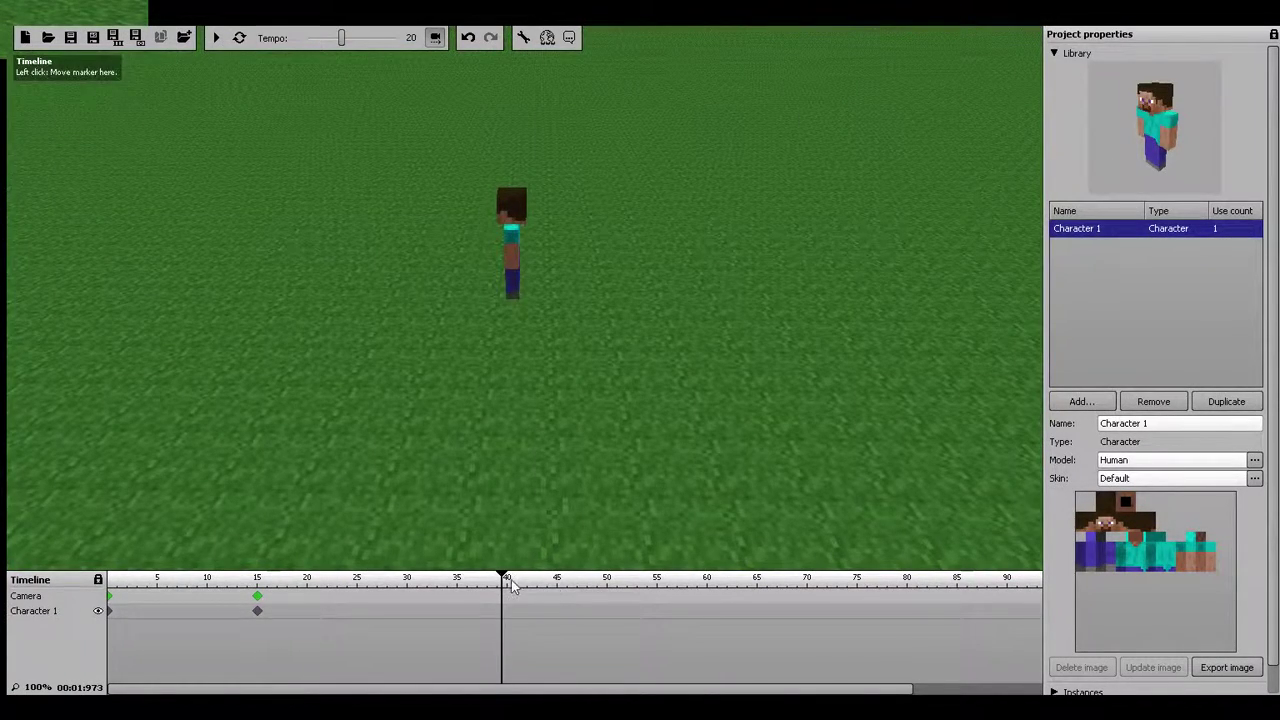
pyautogui.moveTo(465, 577)
pyautogui.mouseDown()
pyautogui.moveTo(110, 578)
pyautogui.moveTo(261, 578)
pyautogui.mouseUp()
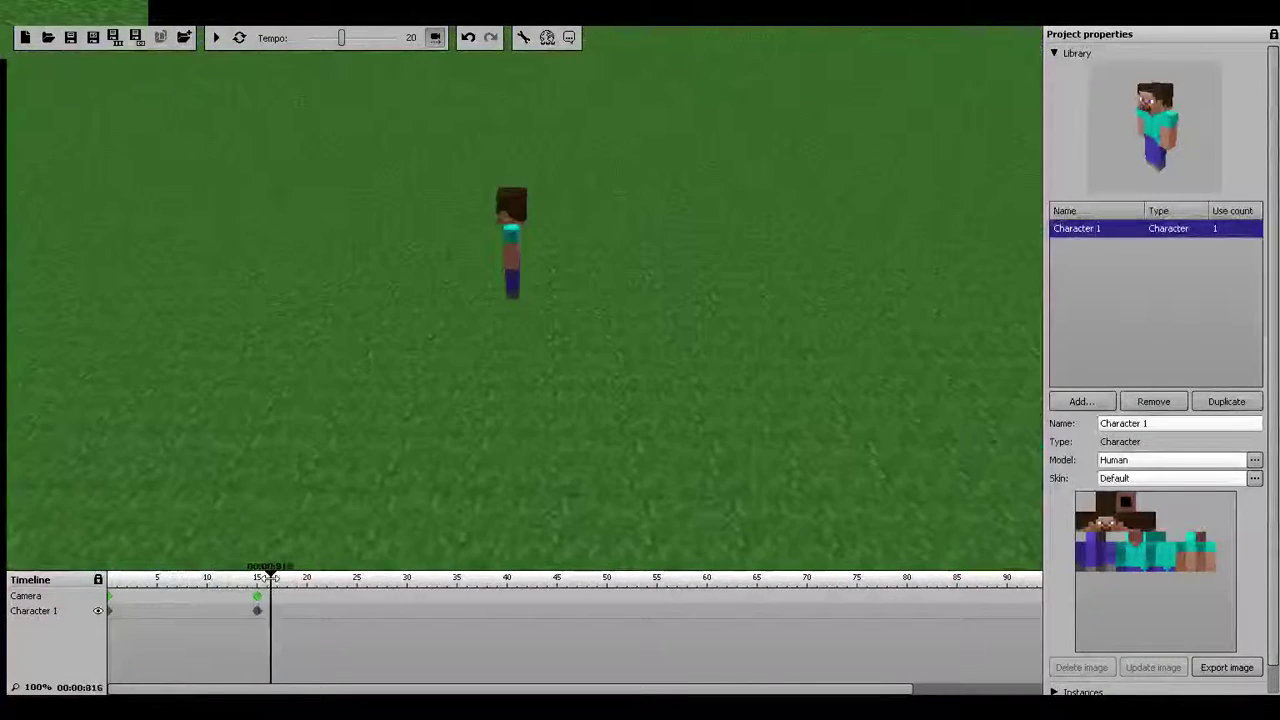
# Re-aim the frame-15 camera keyframe so the character is centred, toggling Move/Rotate
pyautogui.click(259, 600)
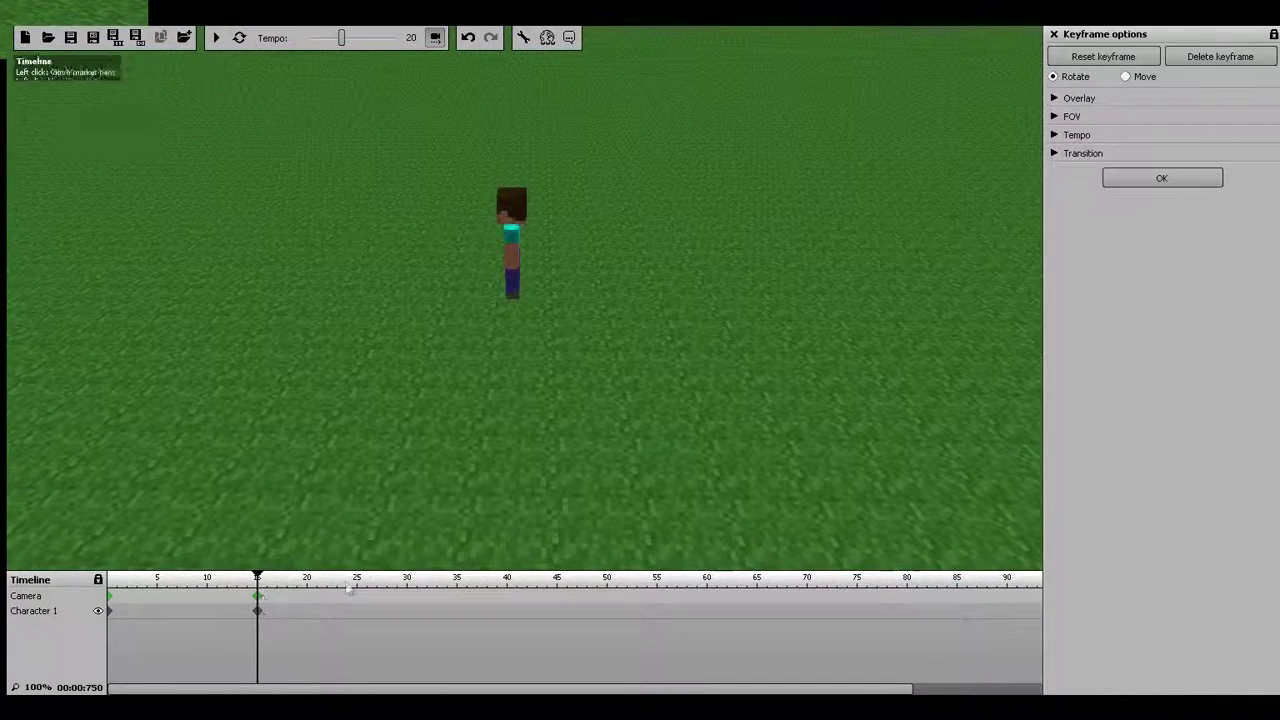
pyautogui.press('Delete')
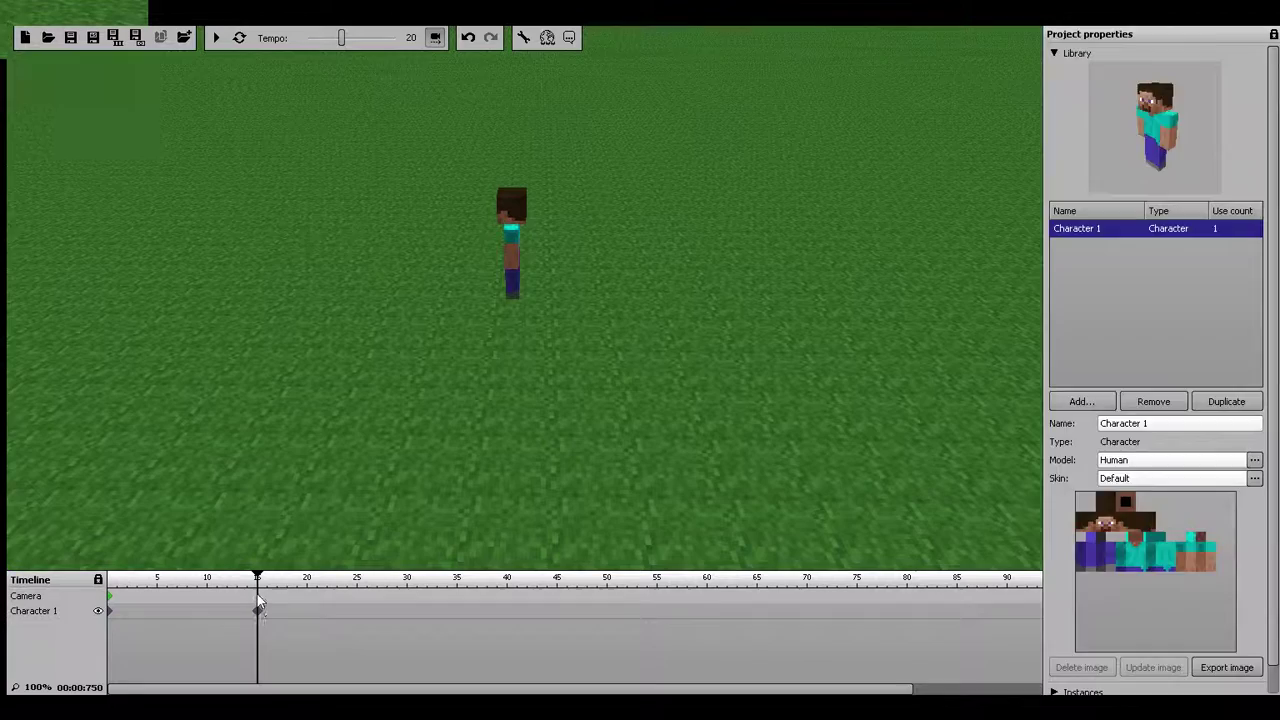
pyautogui.click(258, 596)
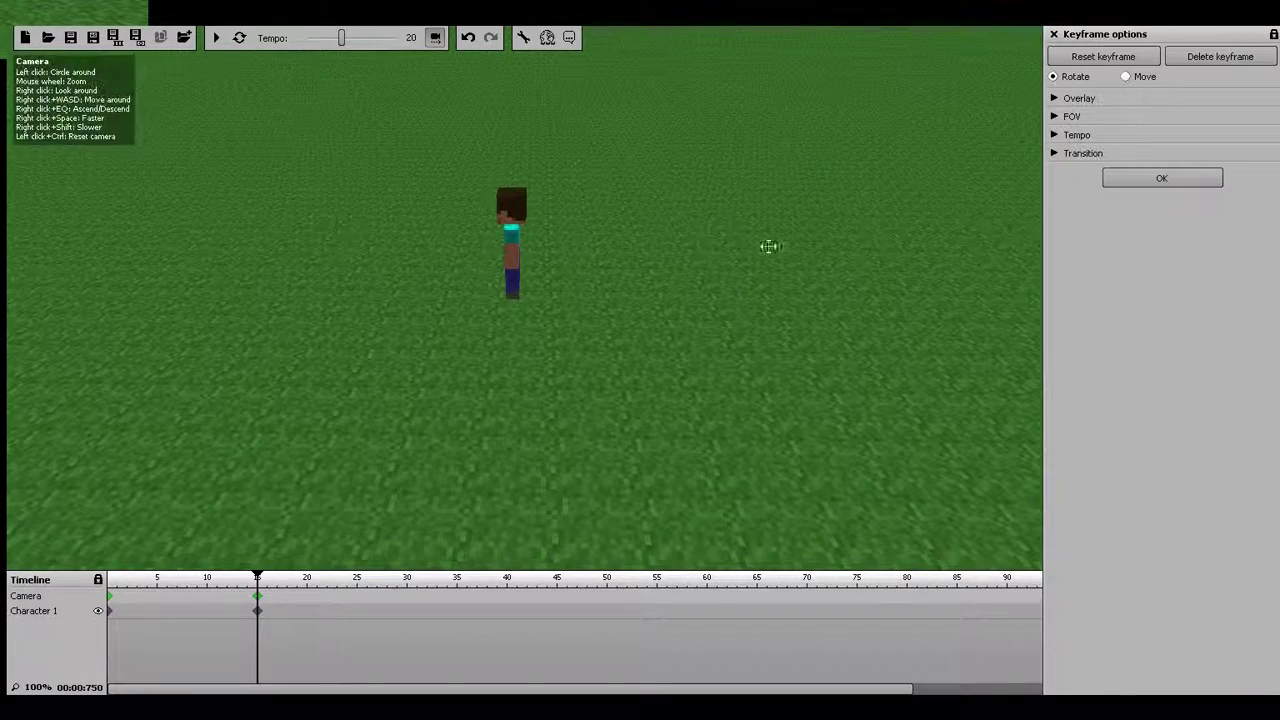
pyautogui.click(1128, 77)
pyautogui.click(1129, 60)
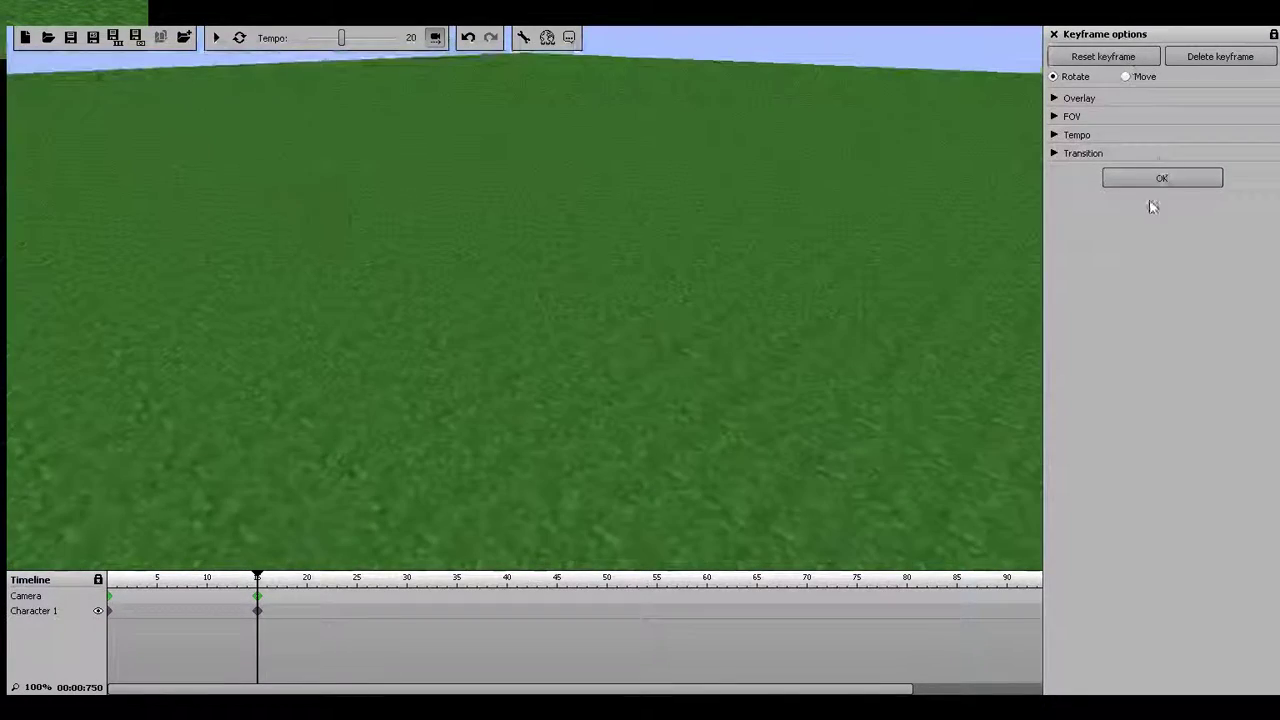
pyautogui.moveTo(520, 300)
pyautogui.mouseDown(button='right')
pyautogui.moveTo(470, 260)
pyautogui.moveTo(1040, 37)
pyautogui.mouseUp(button='right')
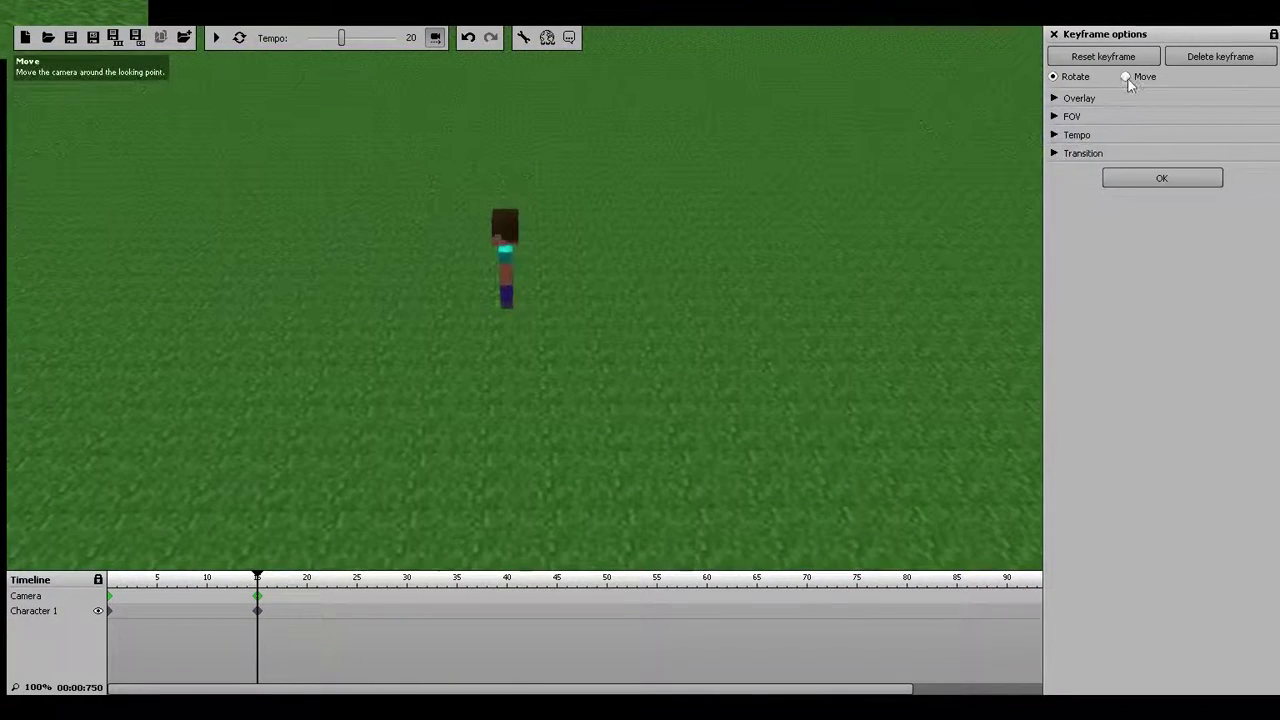
pyautogui.click(1137, 181)
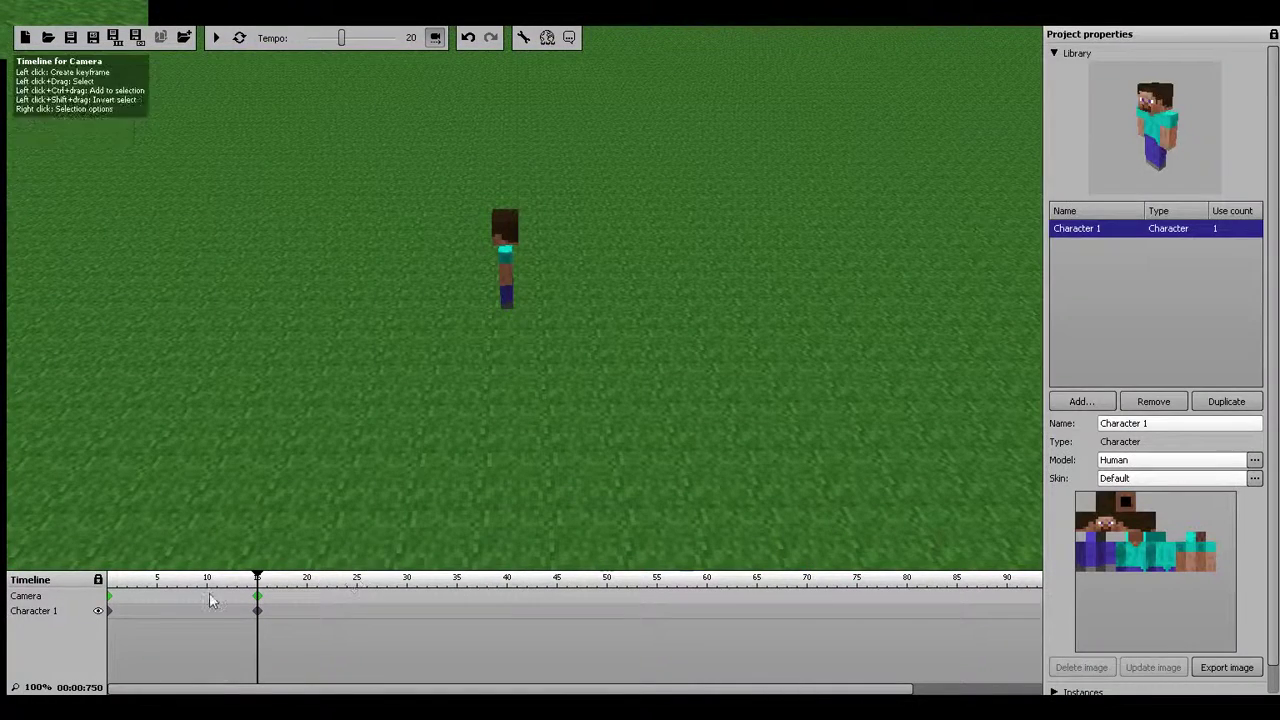
# Preview the camera move from an early frame and orbit the view around the character
pyautogui.press('space')
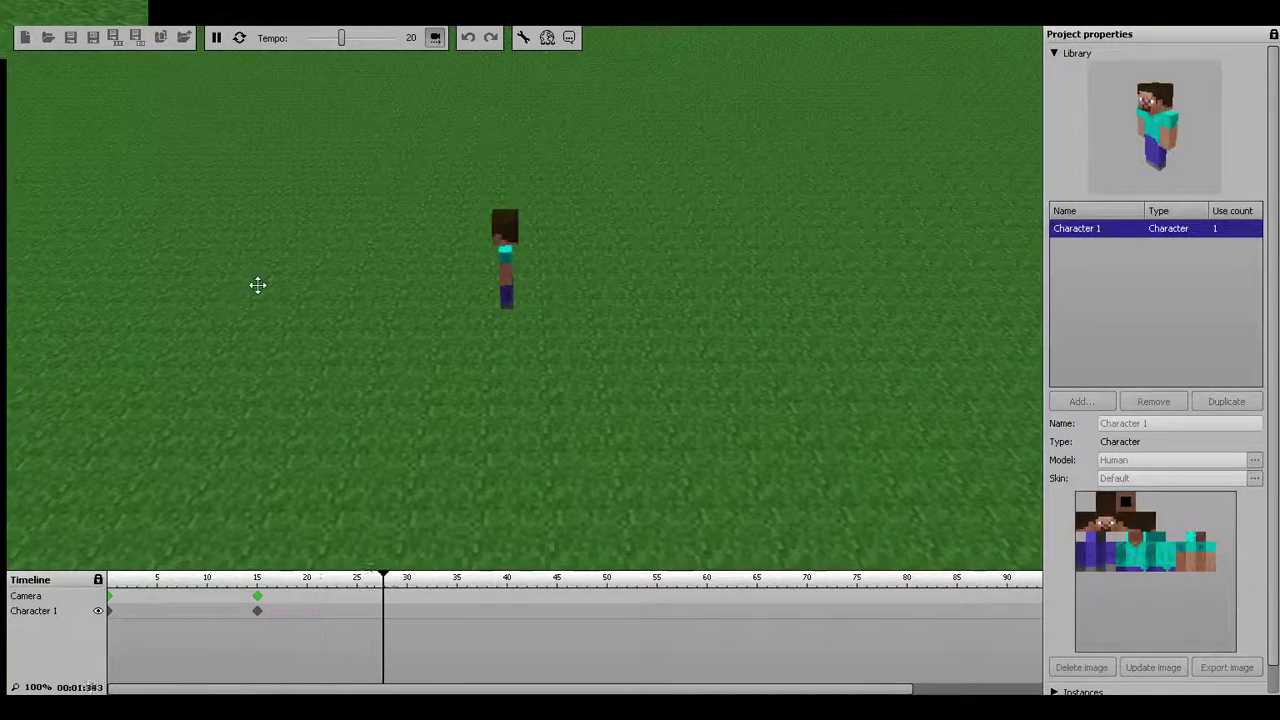
pyautogui.press('space')
pyautogui.click(150, 580)
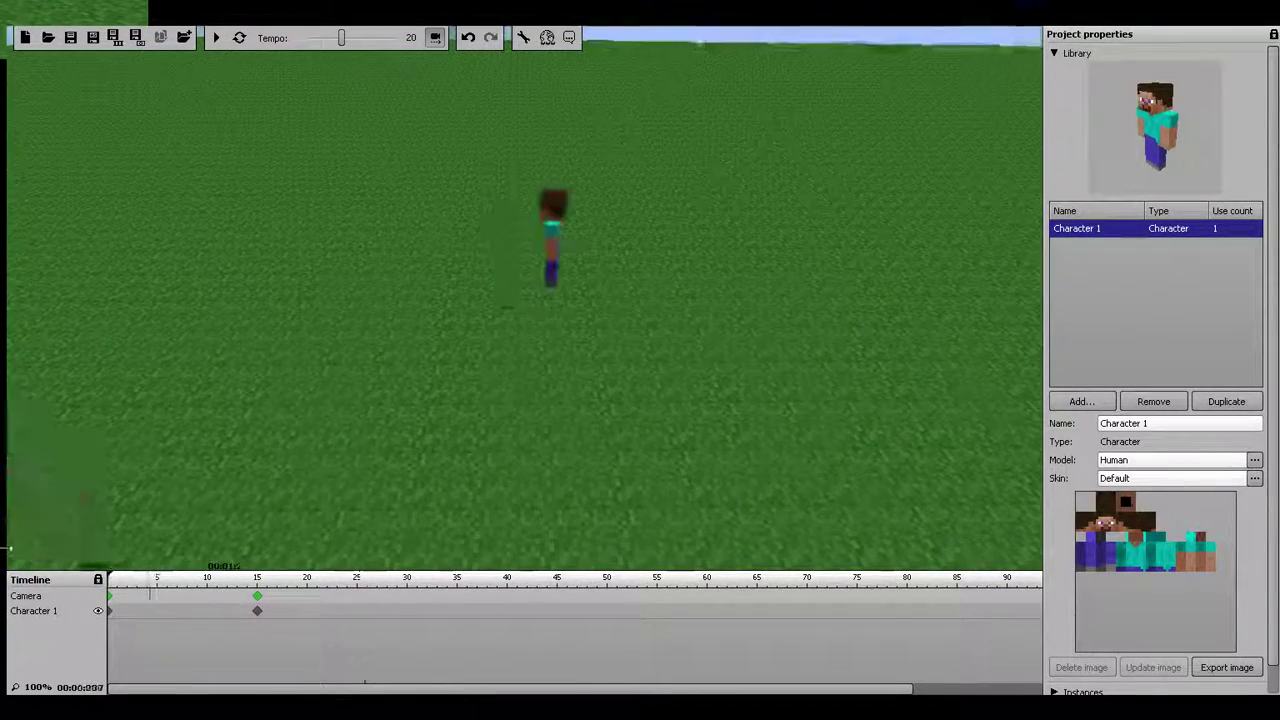
pyautogui.press('space')
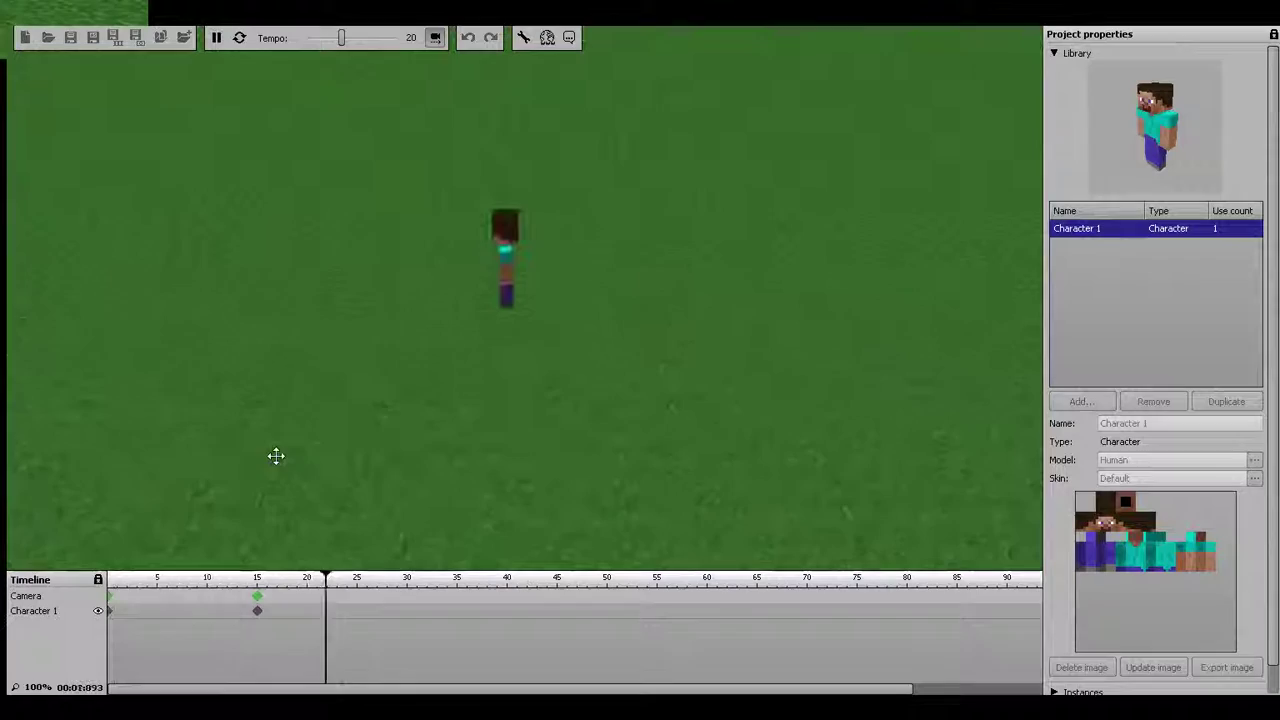
pyautogui.press('space')
pyautogui.moveTo(275, 455); pyautogui.dragTo(23, 354, button='right')
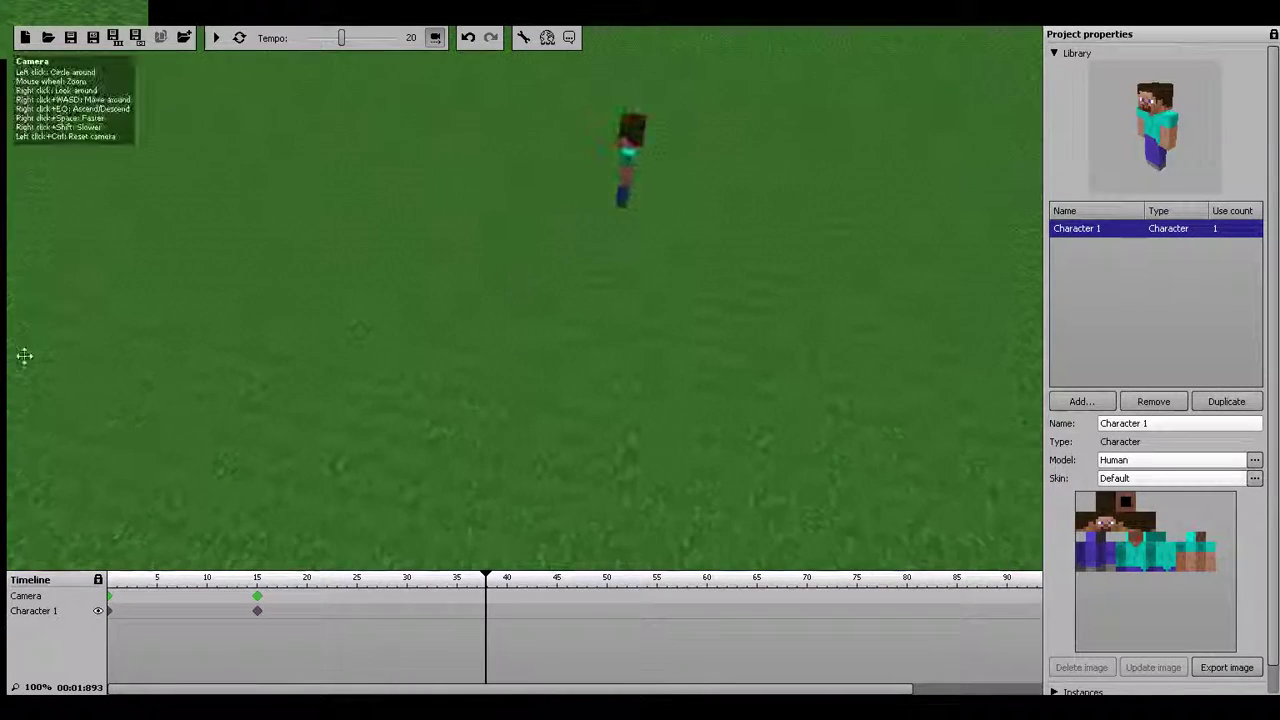
# Confirm the frame-0 camera keyframe options and replay the animation from frame 0
pyautogui.click(110, 596)
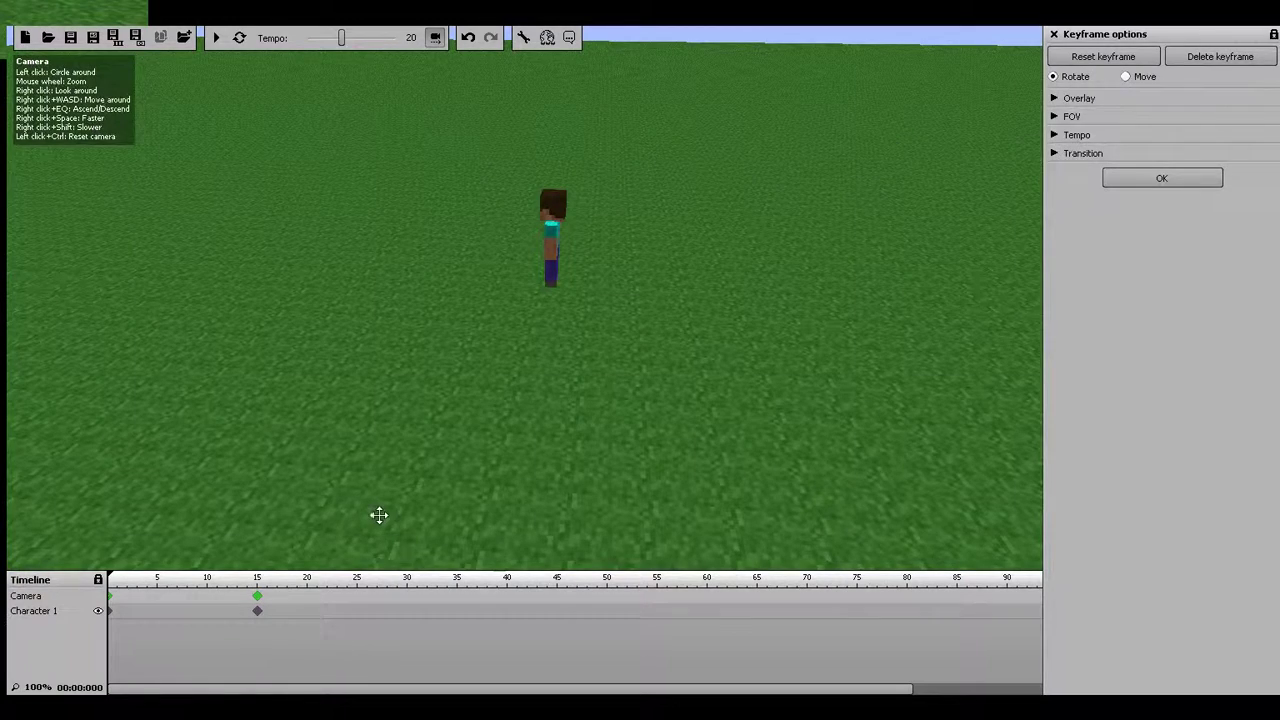
pyautogui.click(1163, 178)
pyautogui.press('space')
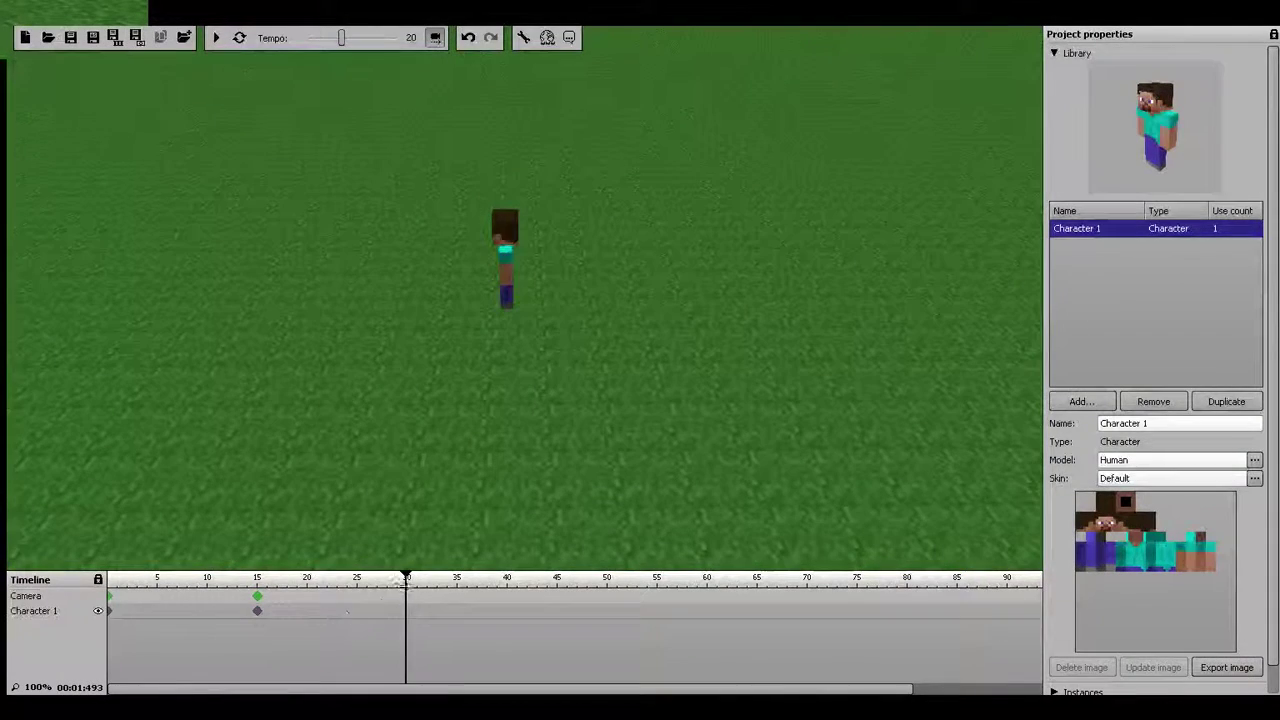
pyautogui.moveTo(388, 577); pyautogui.dragTo(110, 577)
pyautogui.press('space')
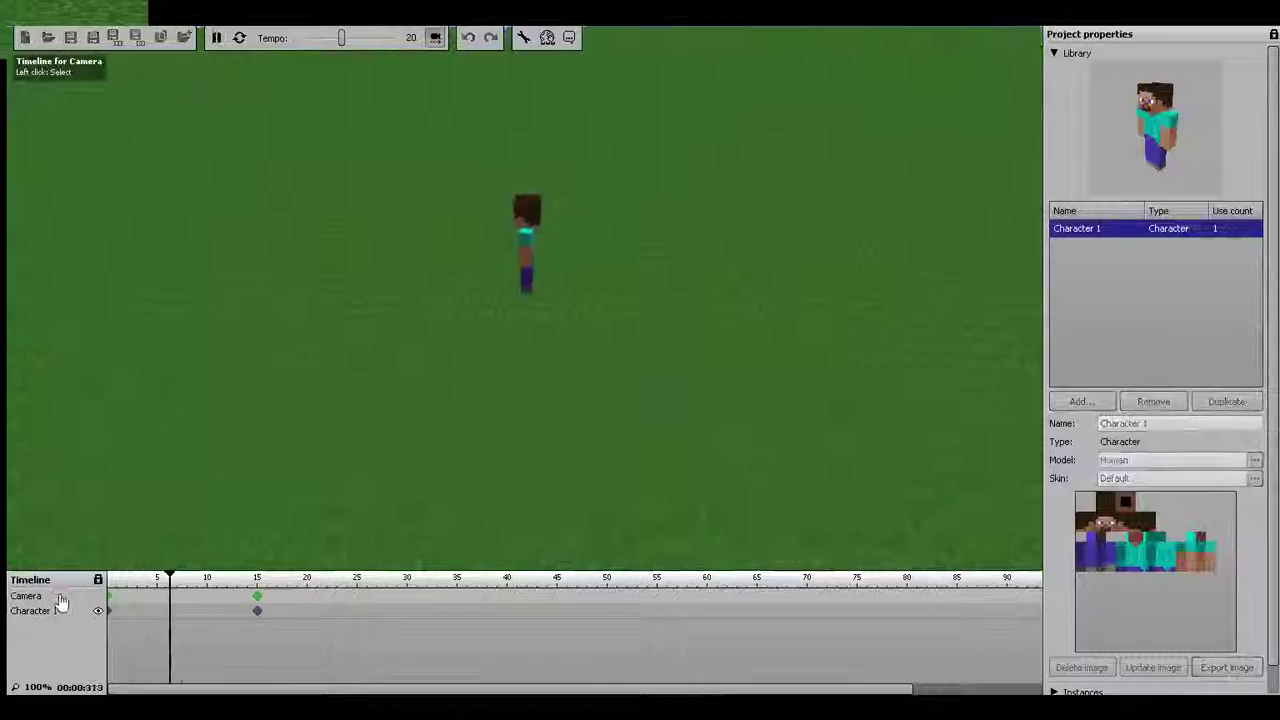
pyautogui.press('space')
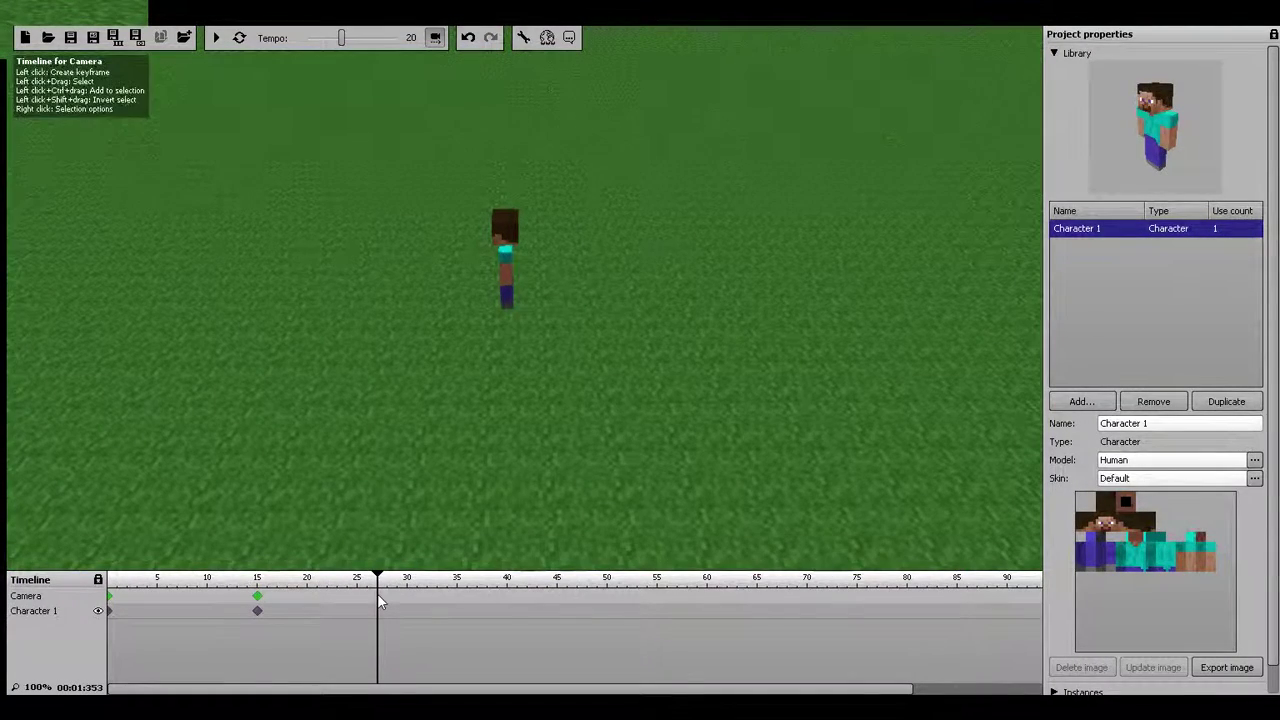
# Add a camera keyframe near frame 28 with a close, centred view of the character
pyautogui.click(380, 601)
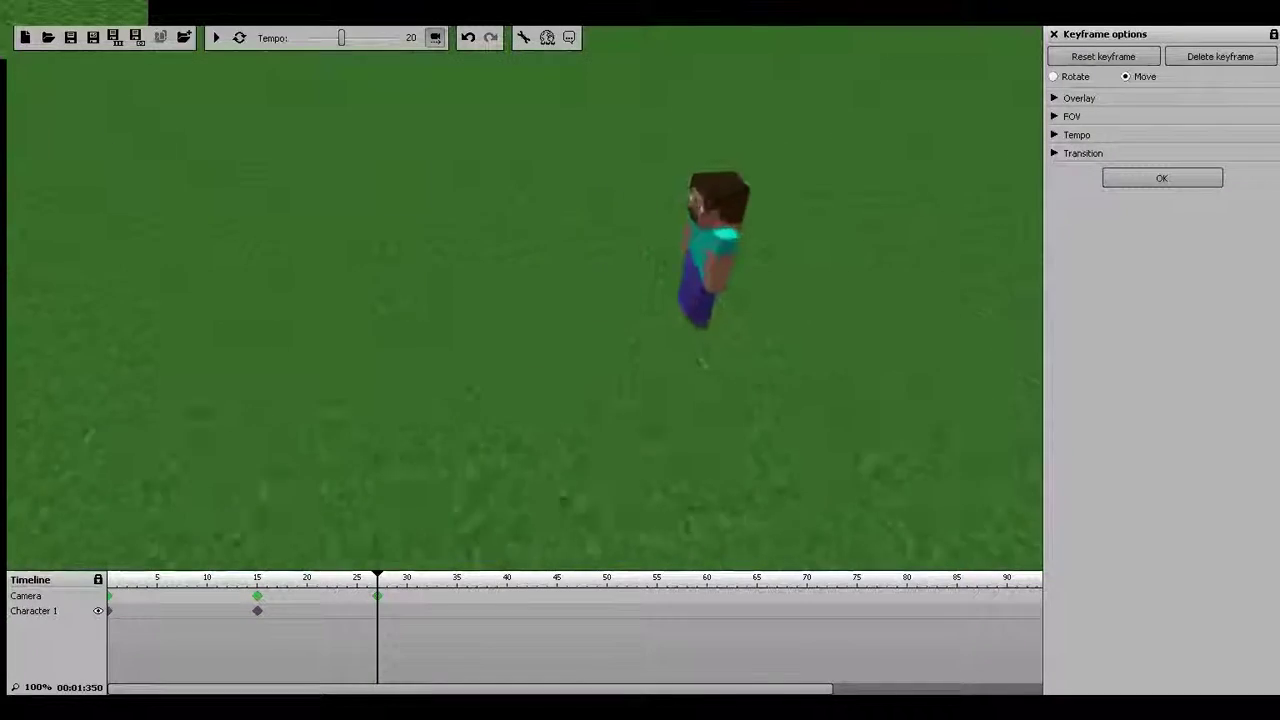
pyautogui.moveTo(520, 300); pyautogui.dragTo(206, 63, button='right')
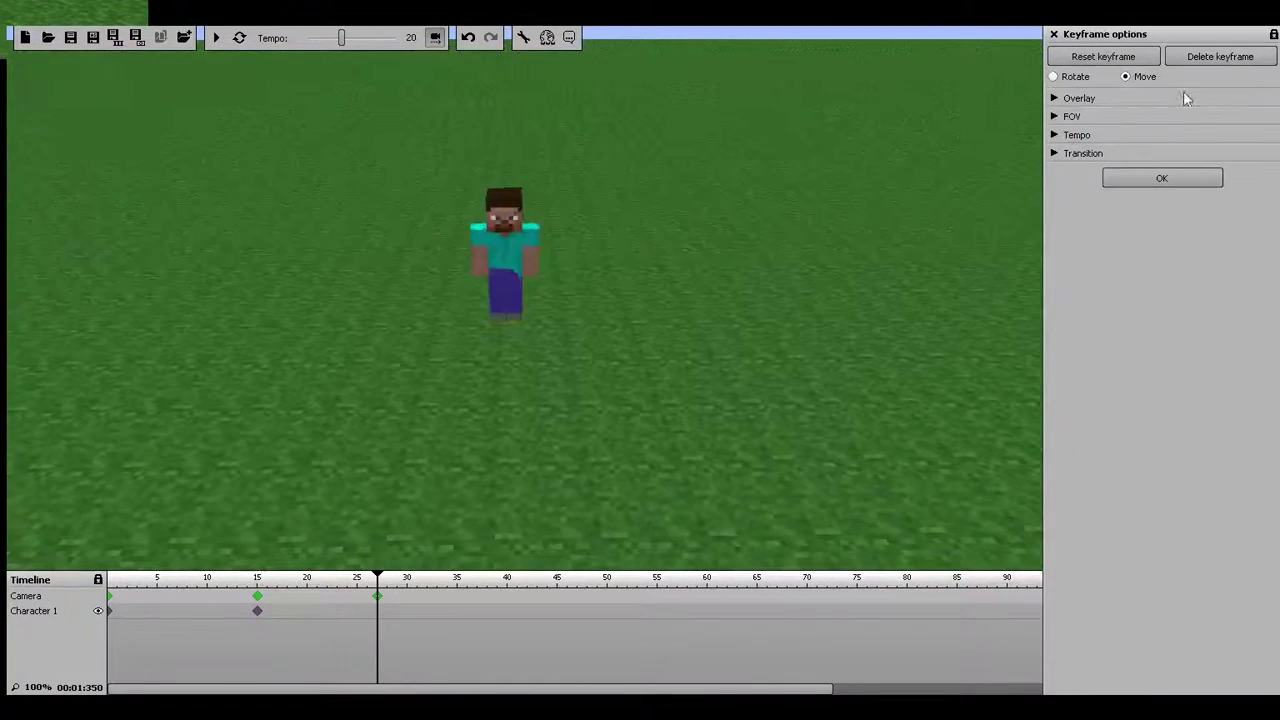
pyautogui.click(1053, 76)
pyautogui.moveTo(680, 297); pyautogui.dragTo(680, 297, button='right')
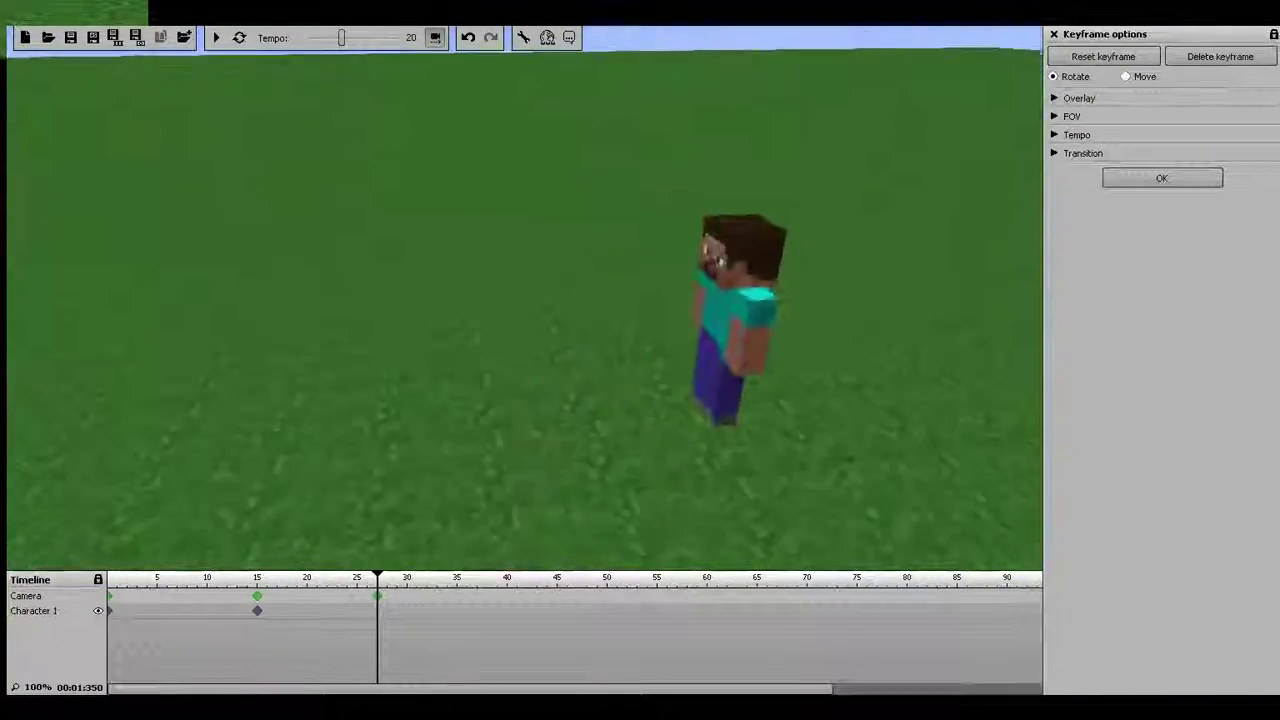
pyautogui.moveTo(520, 300); pyautogui.dragTo(680, 300, button='right')
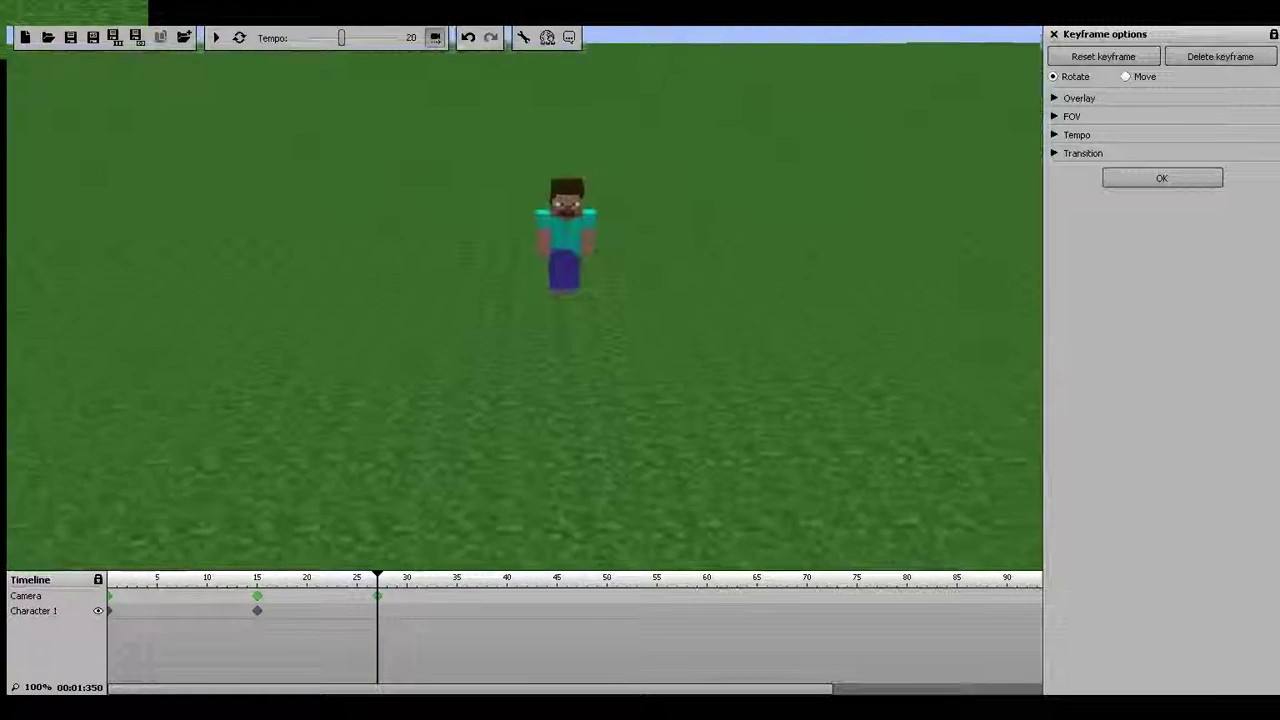
pyautogui.moveTo(520, 300); pyautogui.dragTo(1040, 157, button='right')
pyautogui.press('w')
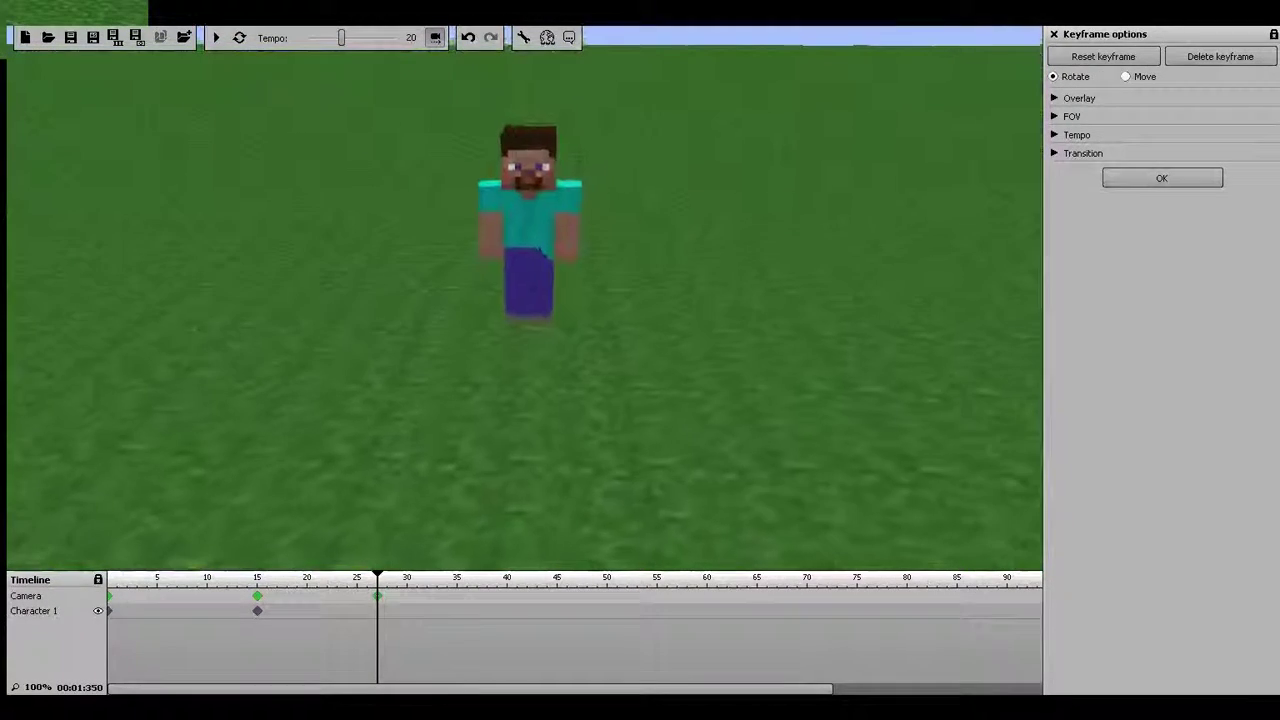
pyautogui.click(1162, 178)
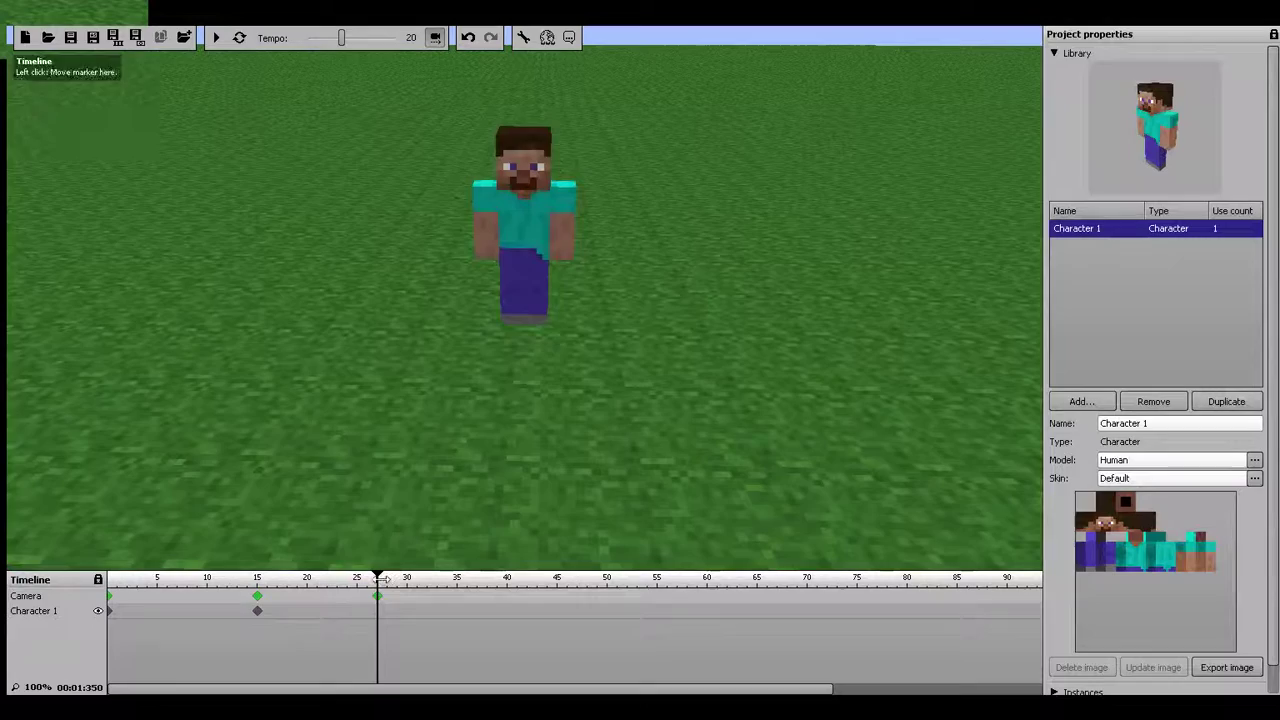
# Preview from about frame 21, then fly the camera back, forward and sideways around the character
pyautogui.moveTo(377, 578); pyautogui.dragTo(331, 578)
pyautogui.press('space')
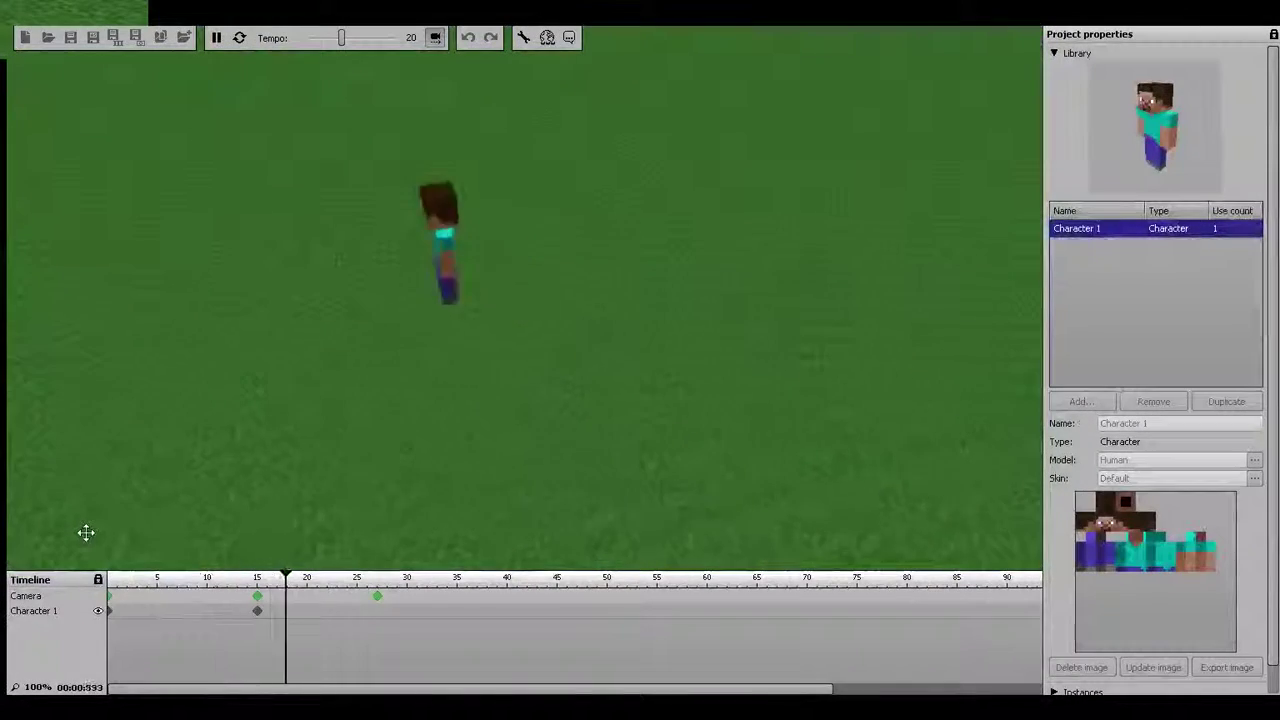
pyautogui.press('space')
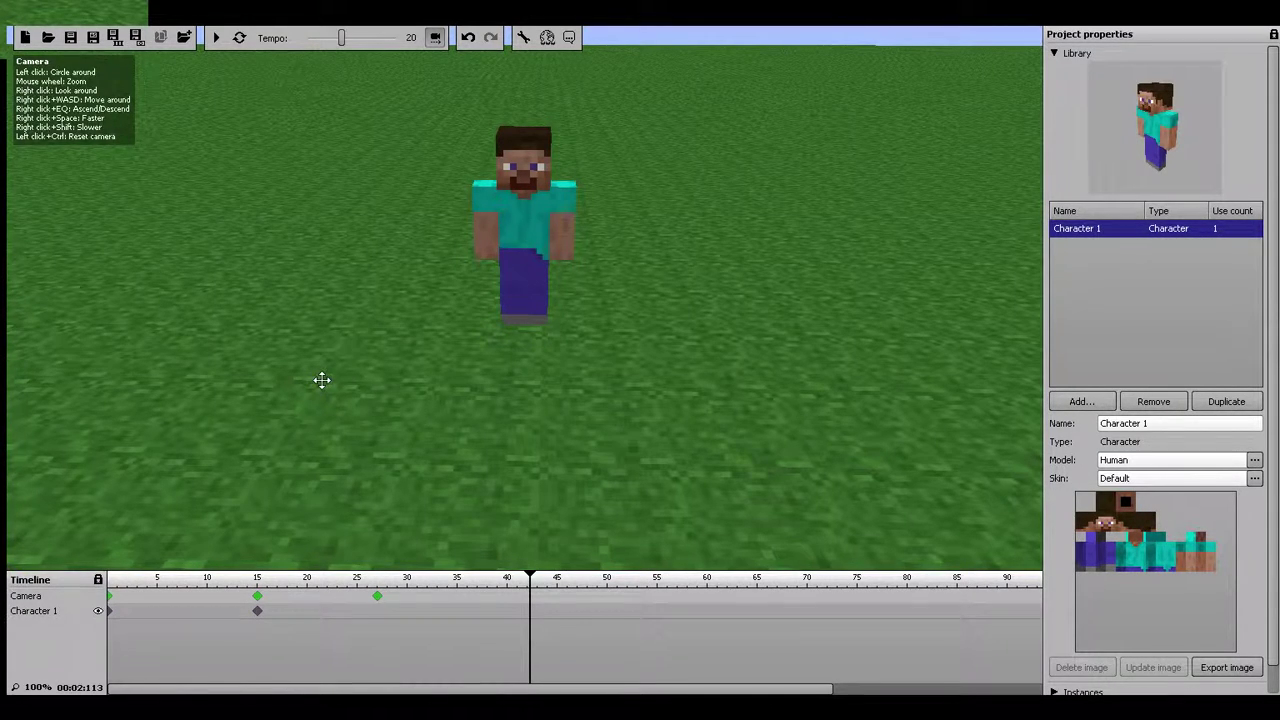
pyautogui.moveTo(589, 485); pyautogui.dragTo(589, 485, button='right')
pyautogui.press('s')
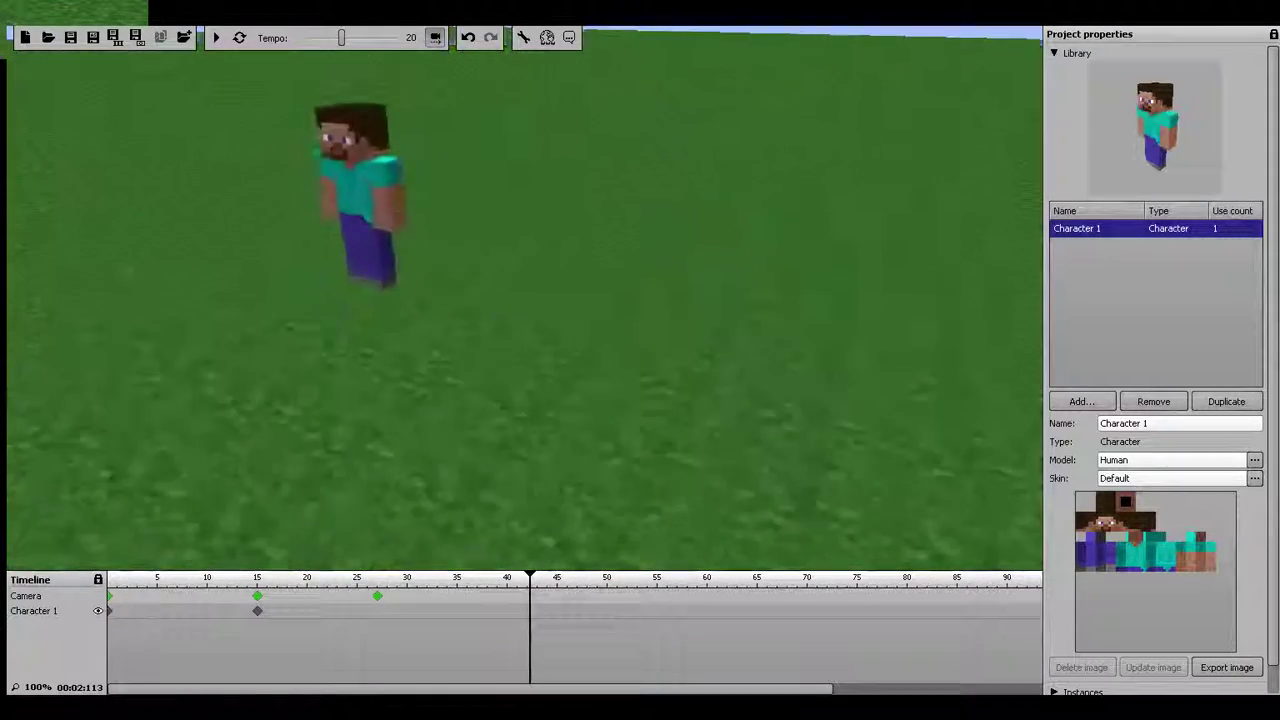
pyautogui.press('w')
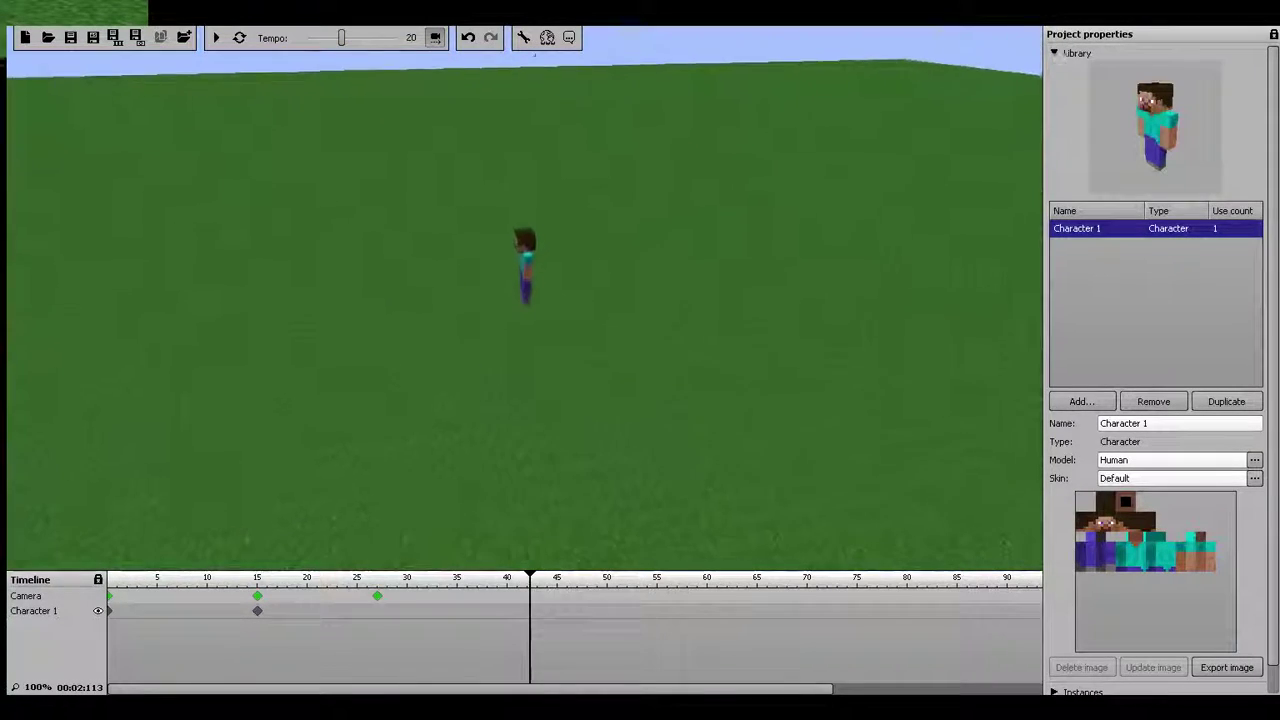
pyautogui.press('d')
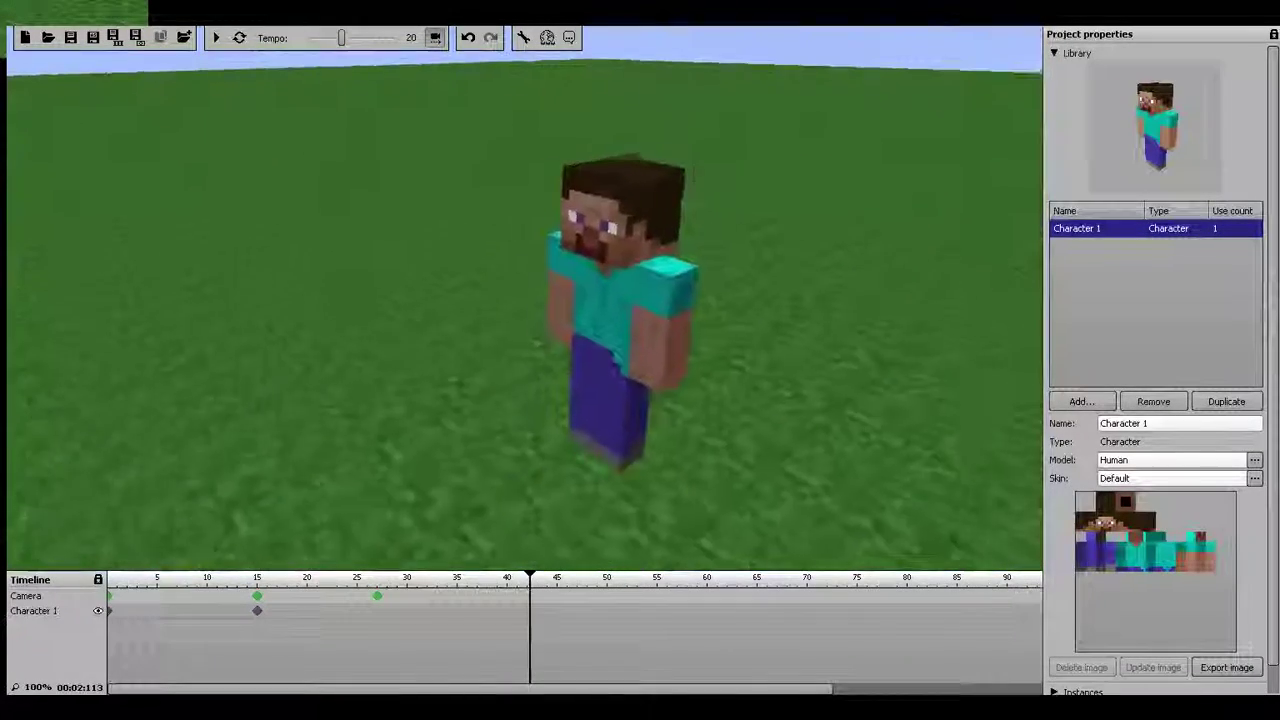
pyautogui.press('s')
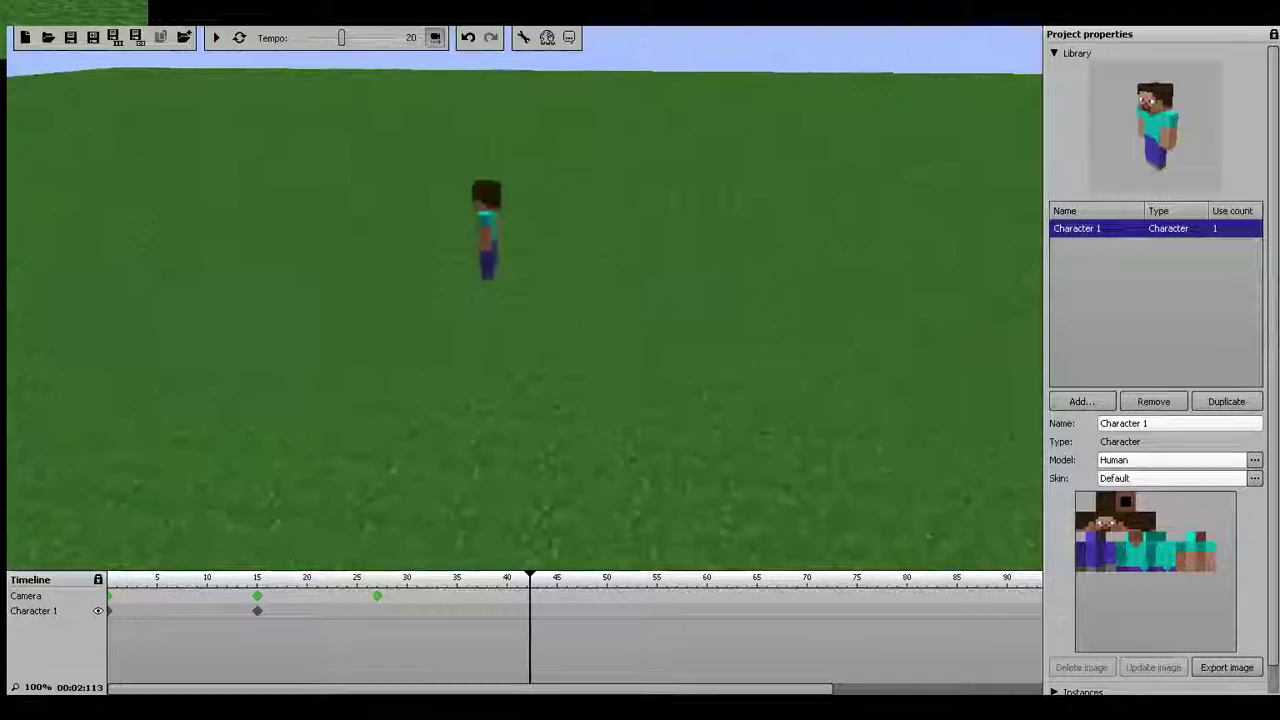
# Check the frame-15 and frame-27 camera keyframes and preview the move from the start
pyautogui.click(257, 597)
pyautogui.click(379, 599)
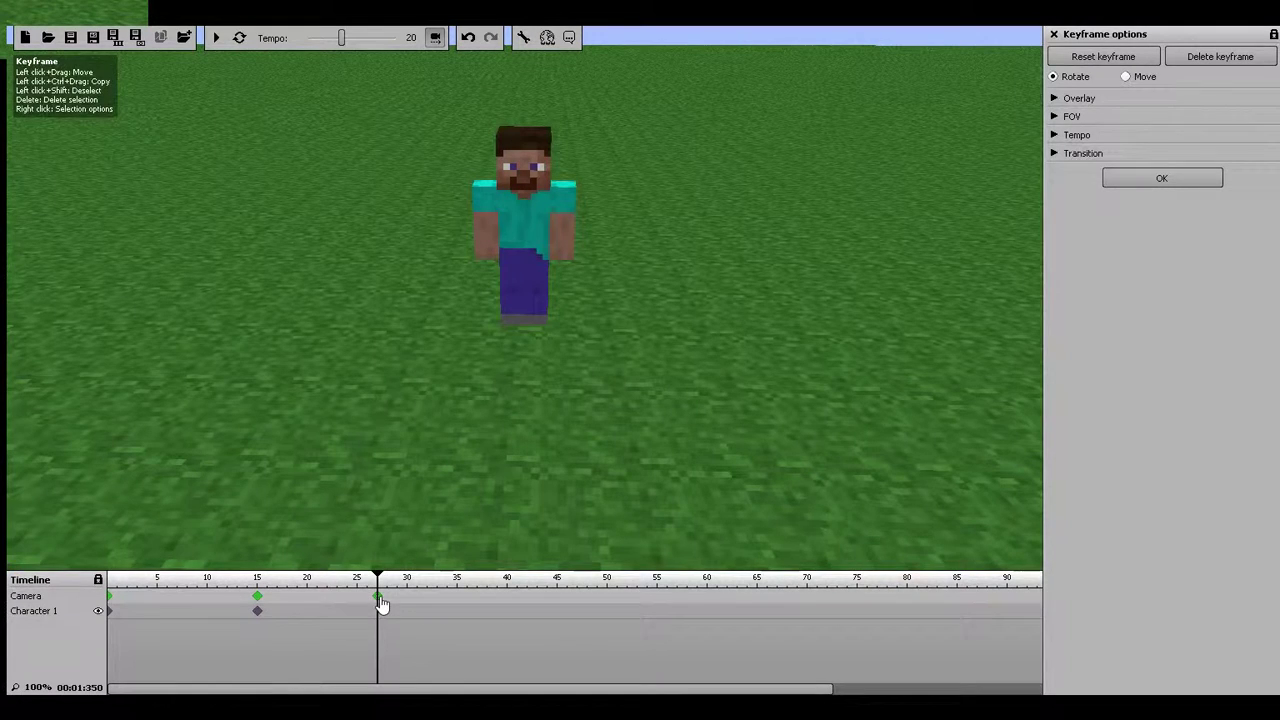
pyautogui.click(110, 583)
pyautogui.press('space')
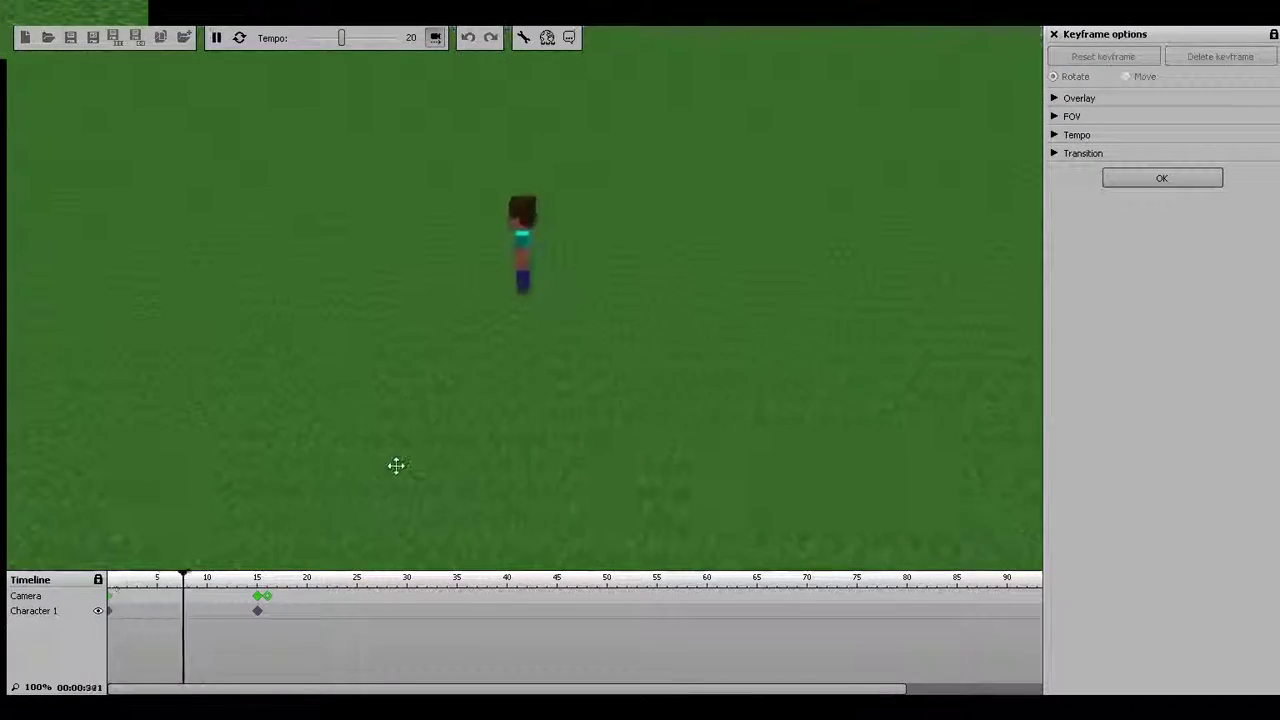
pyautogui.press('space')
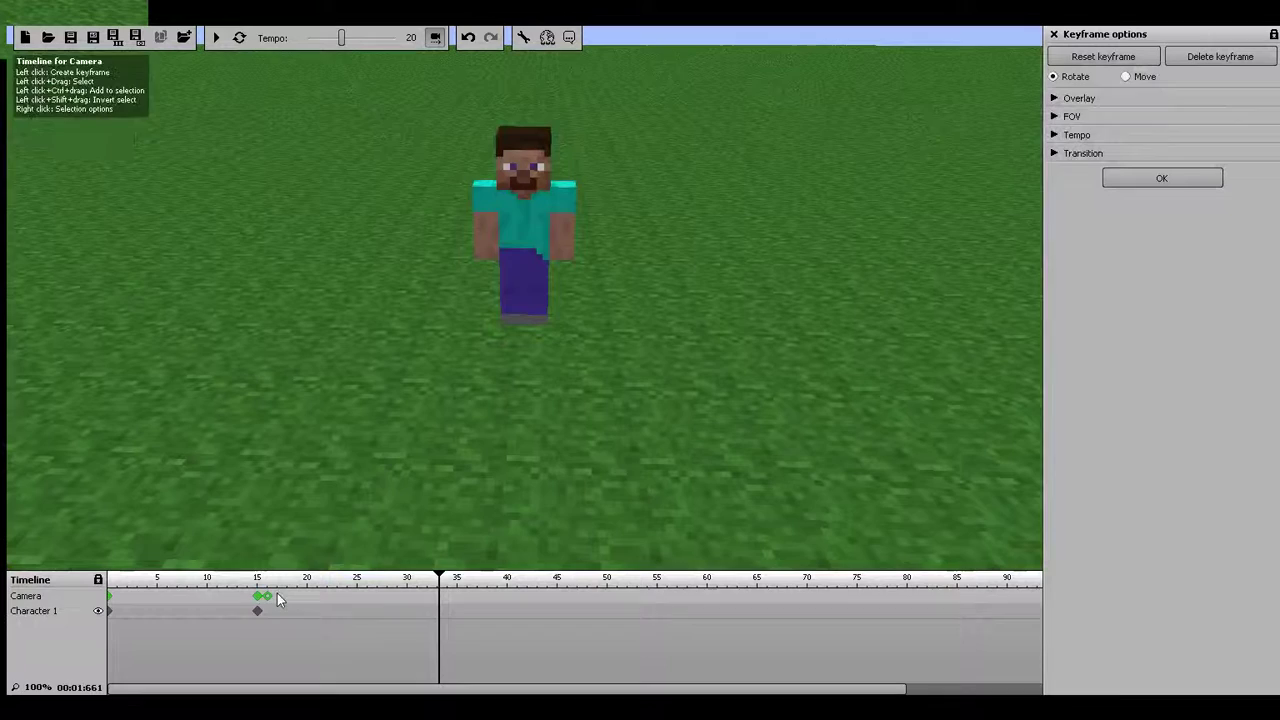
# Turn the frame-16 camera keyframe upward so the sky shows
pyautogui.click(266, 597)
pyautogui.click(248, 603)
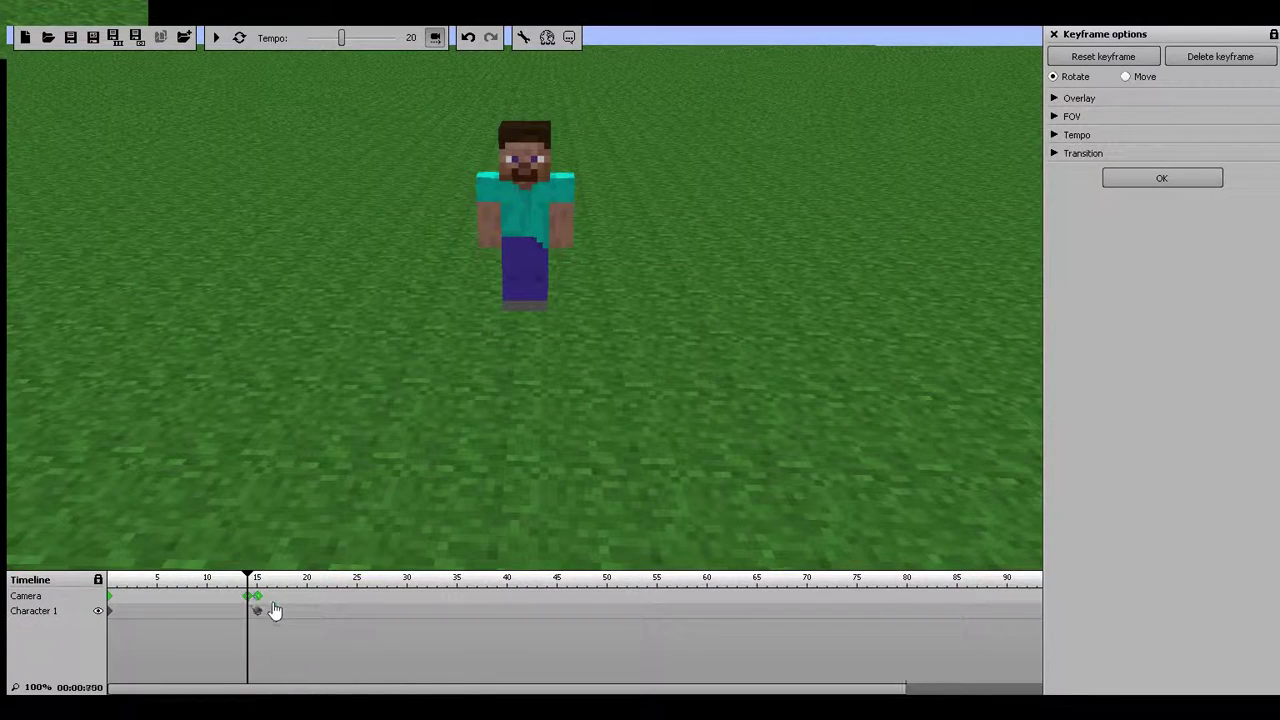
pyautogui.click(264, 606)
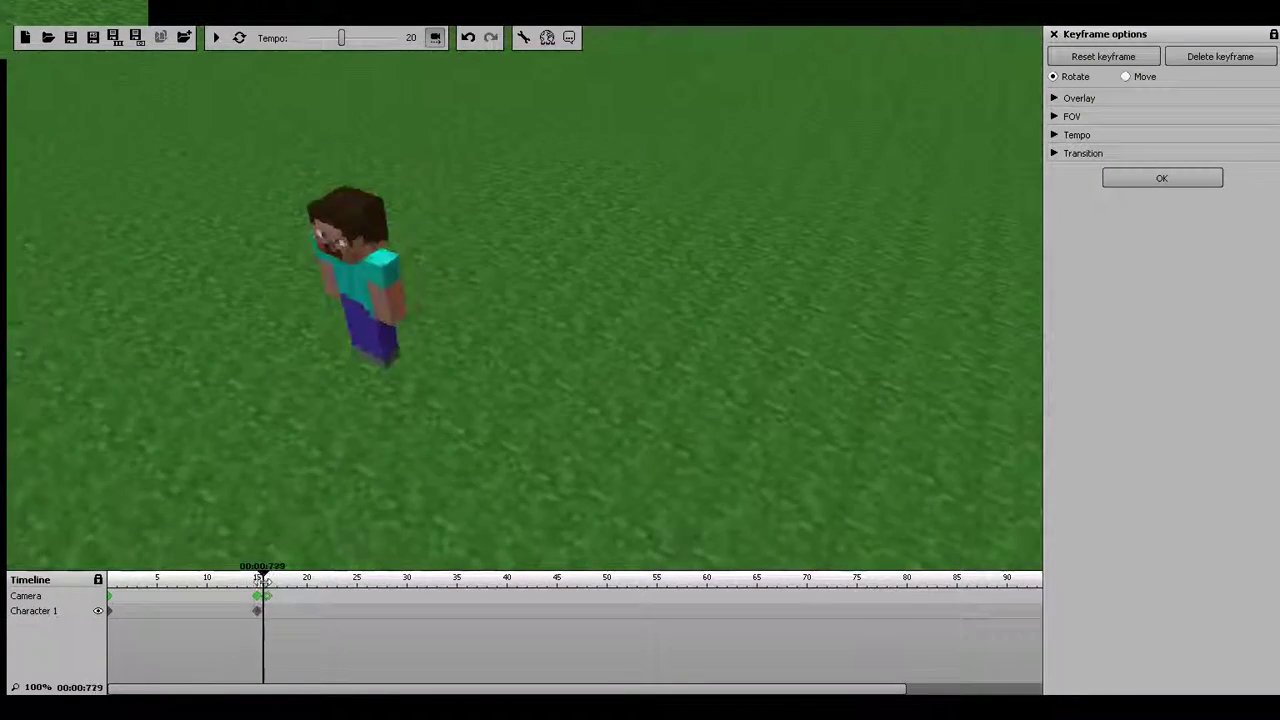
pyautogui.moveTo(268, 583); pyautogui.dragTo(266, 600)
pyautogui.click(261, 601)
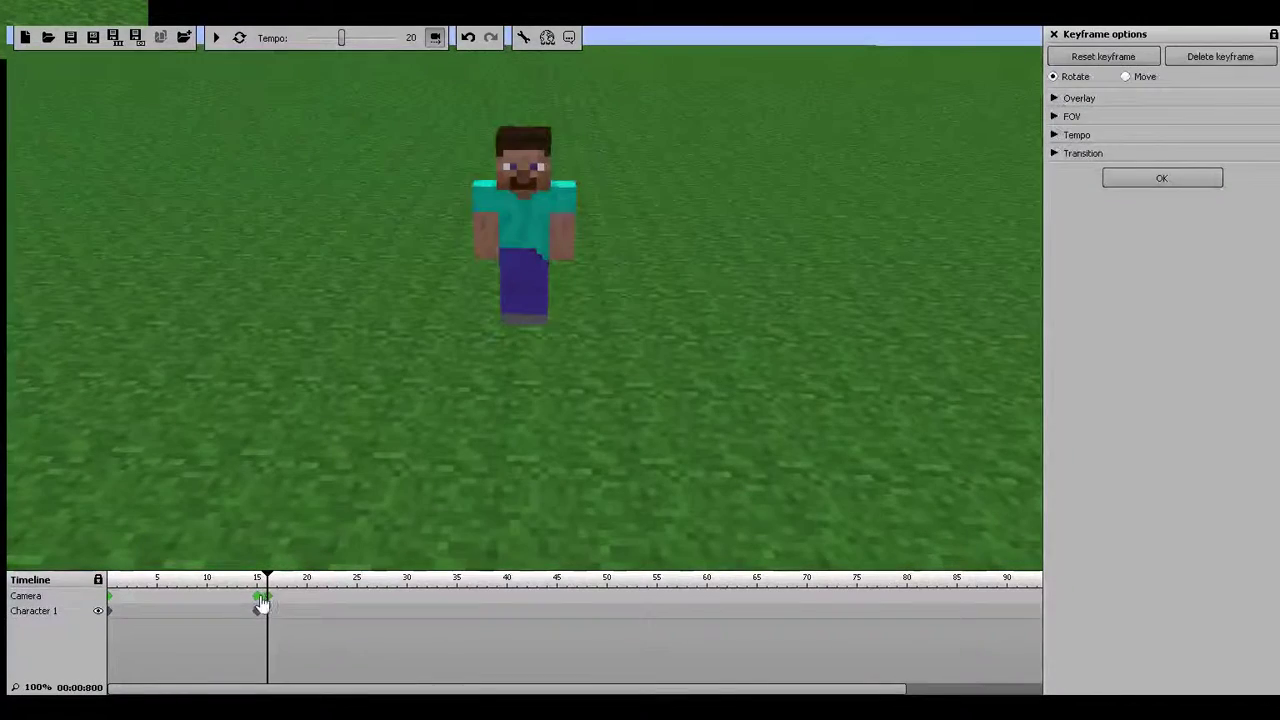
pyautogui.moveTo(266, 600); pyautogui.dragTo(264, 603)
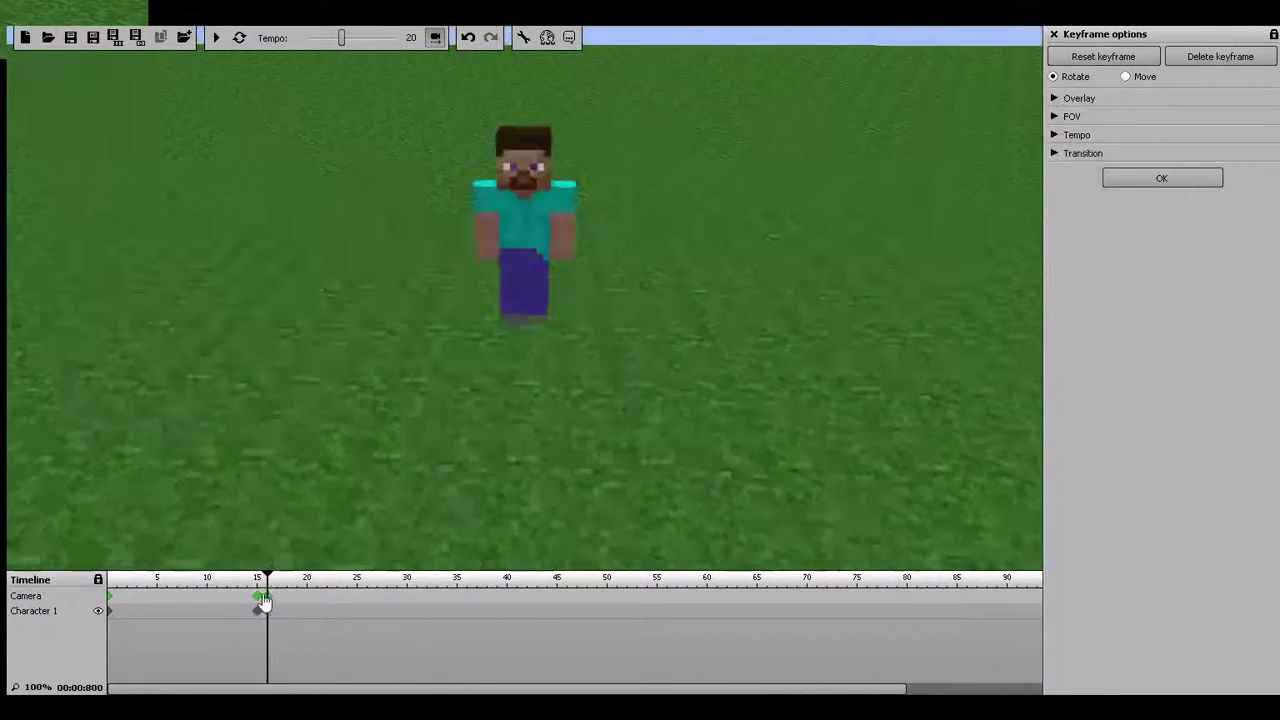
pyautogui.moveTo(343, 480); pyautogui.dragTo(57, 266, button='right')
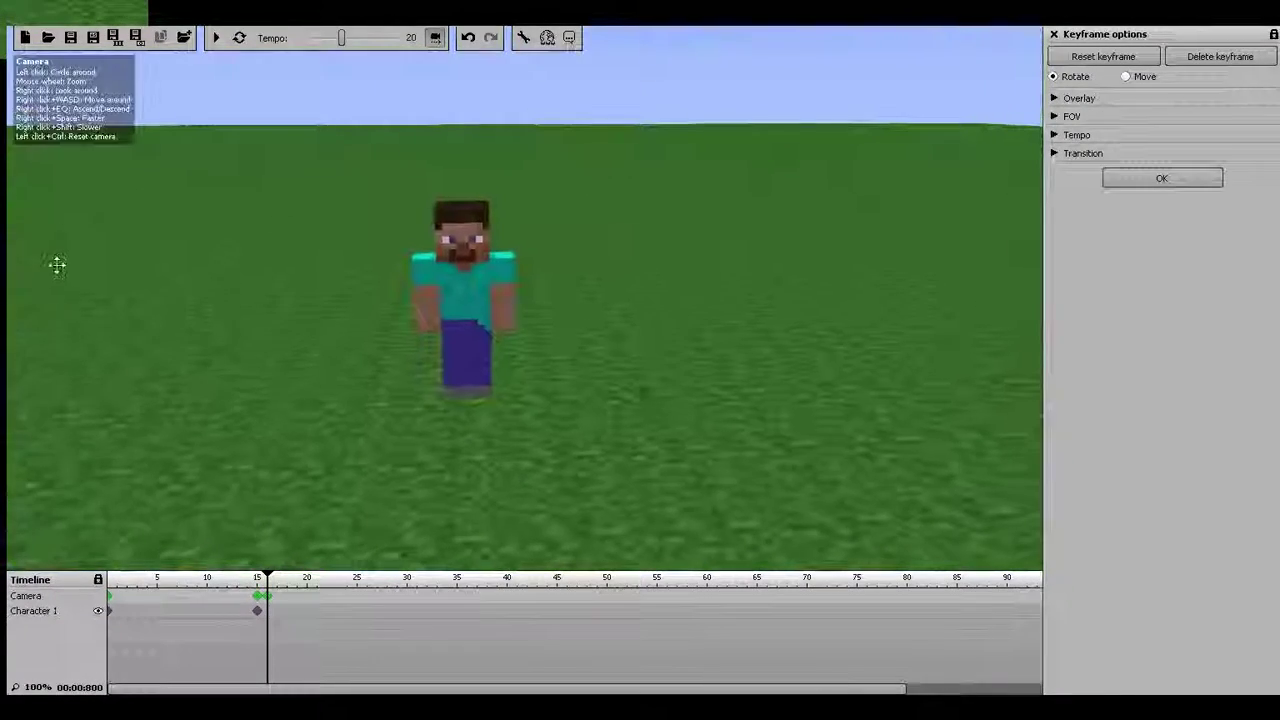
# Replay the camera animation several times from an earlier frame
pyautogui.click(189, 590)
pyautogui.press('space')
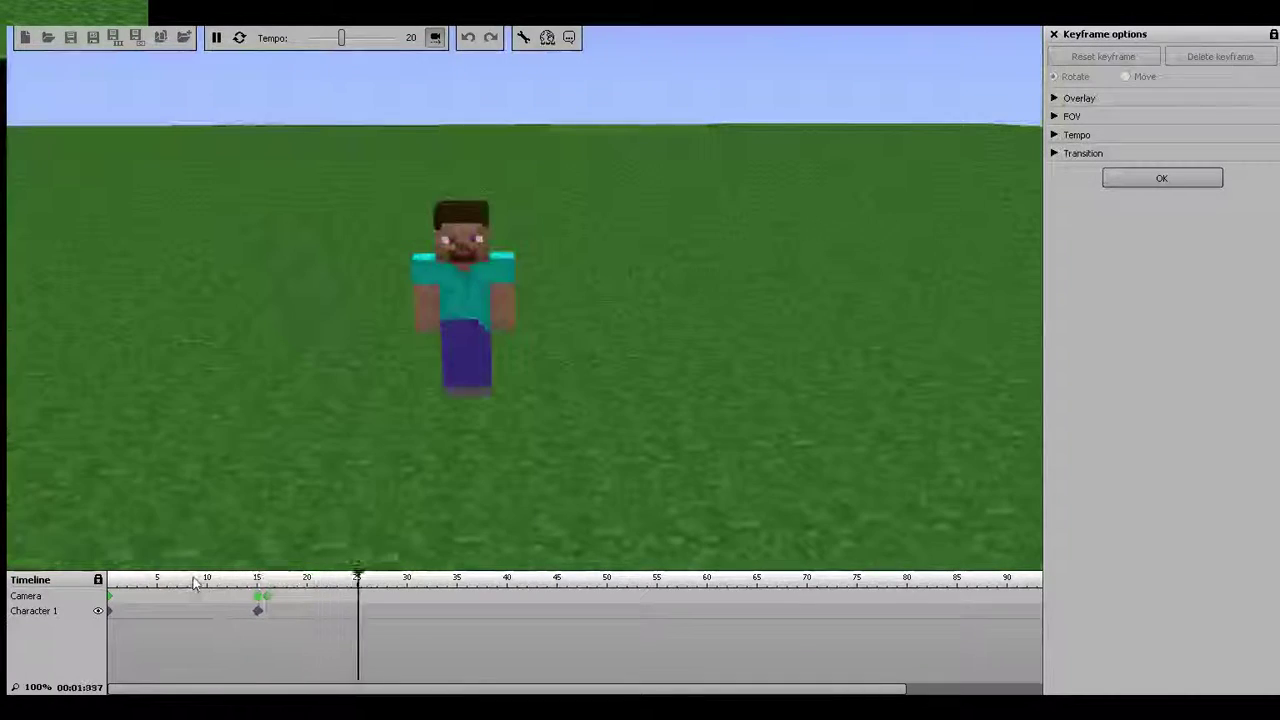
pyautogui.click(177, 588)
pyautogui.press('space')
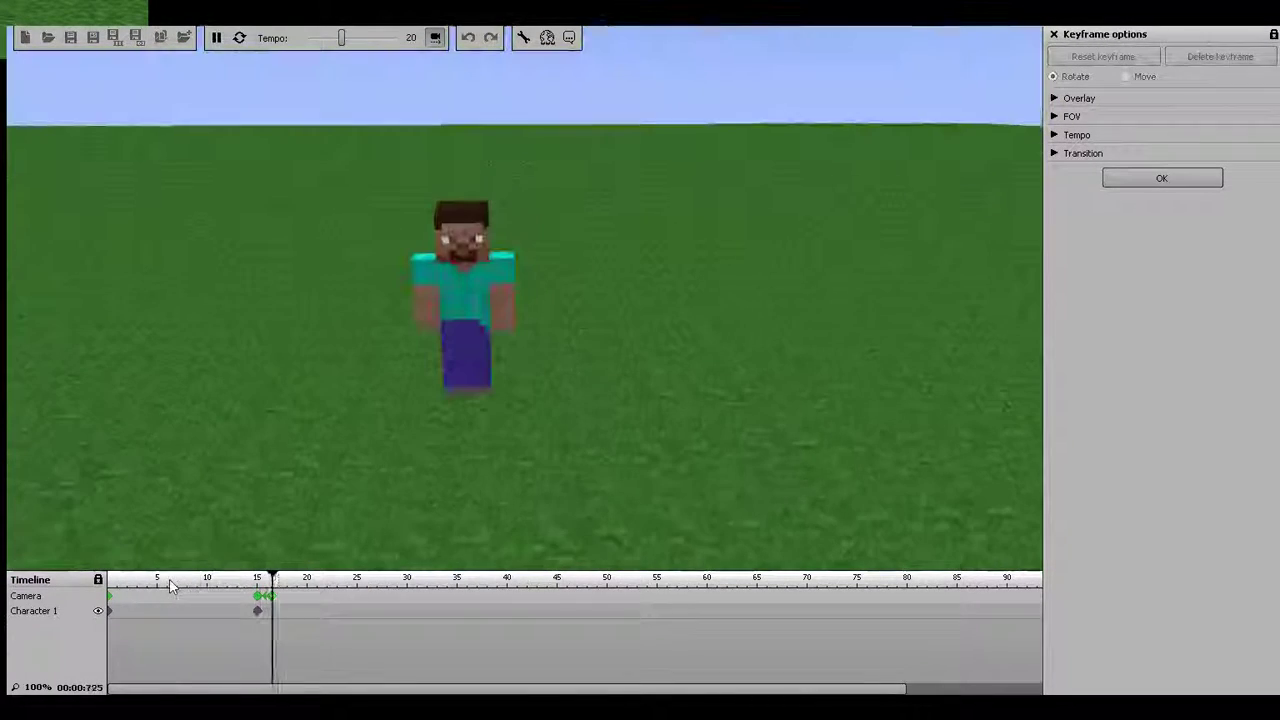
pyautogui.click(172, 588)
pyautogui.press('space')
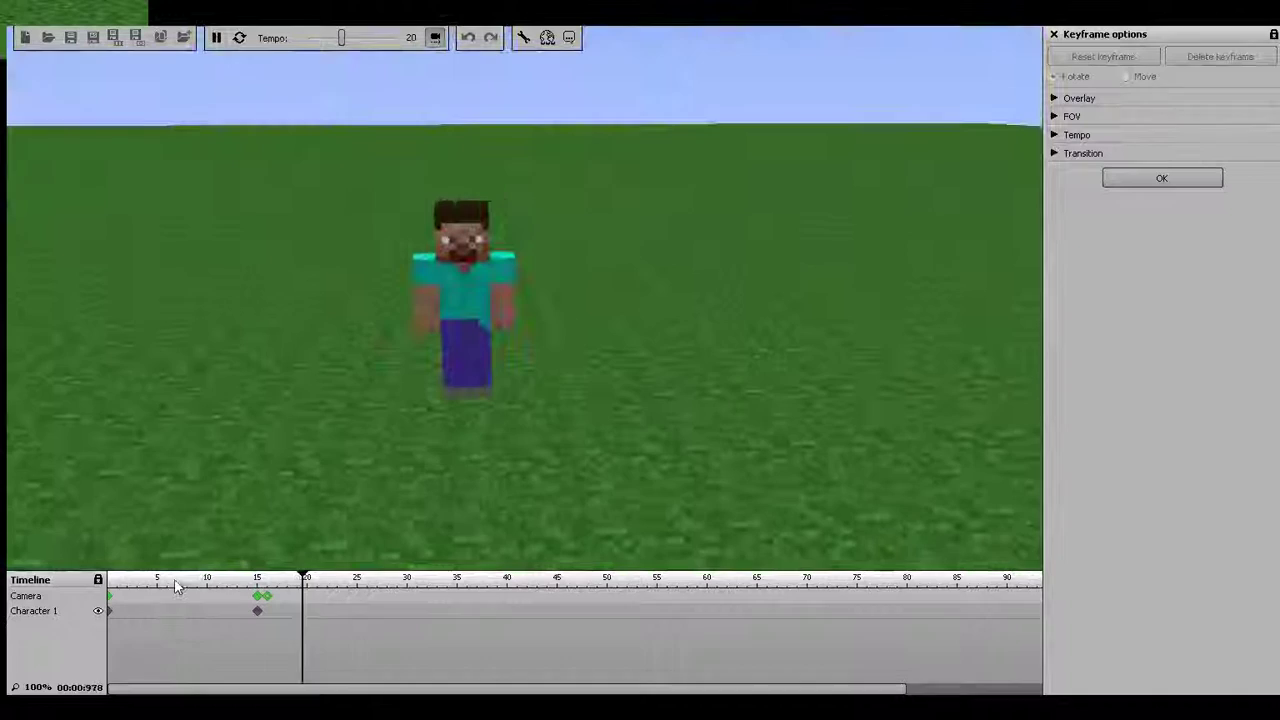
# Pull the frame-16 camera back and tilt the frame-0 camera up so the horizon drops
pyautogui.click(260, 598)
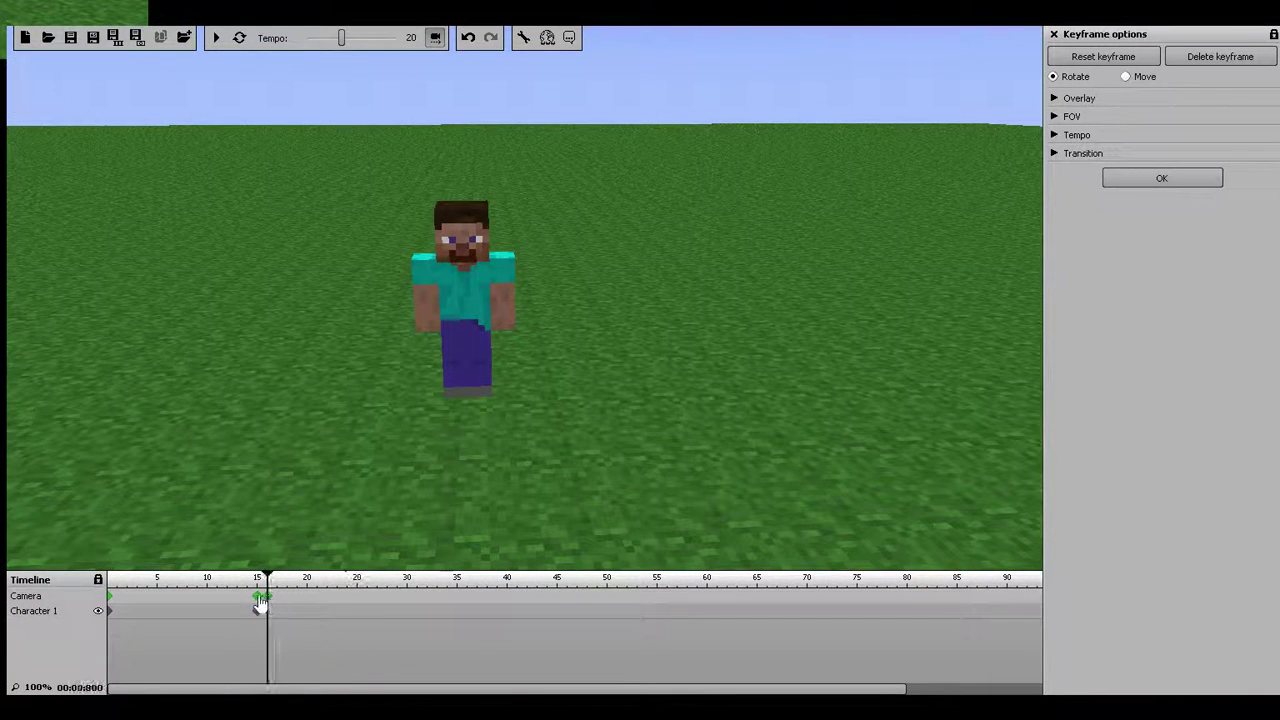
pyautogui.moveTo(408, 451); pyautogui.dragTo(5, 444)
pyautogui.press('s')
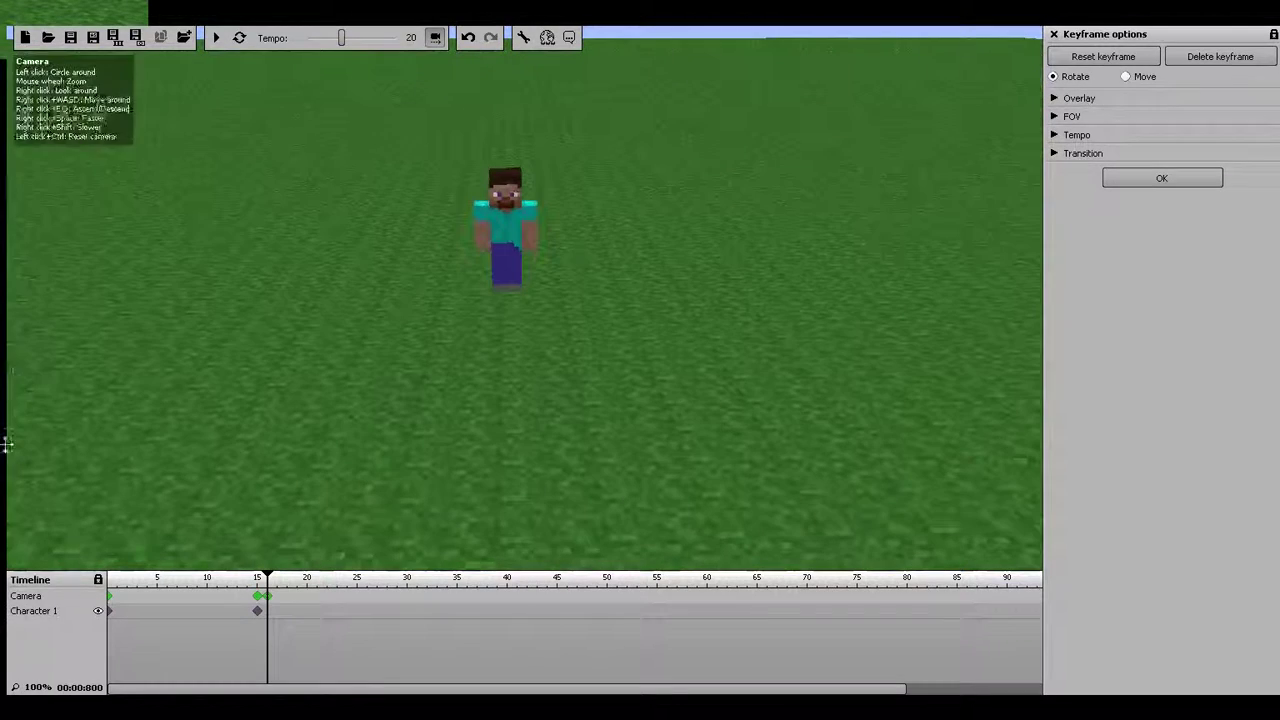
pyautogui.click(110, 596)
pyautogui.press('space')
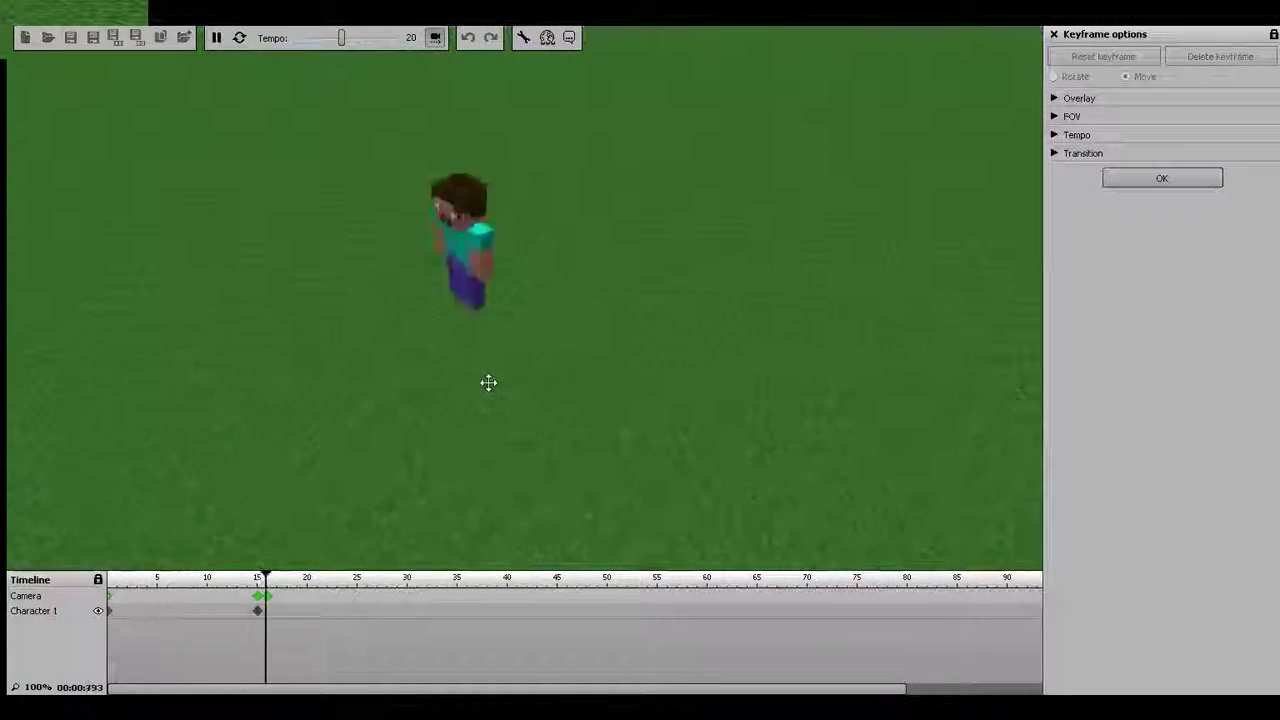
pyautogui.press('space')
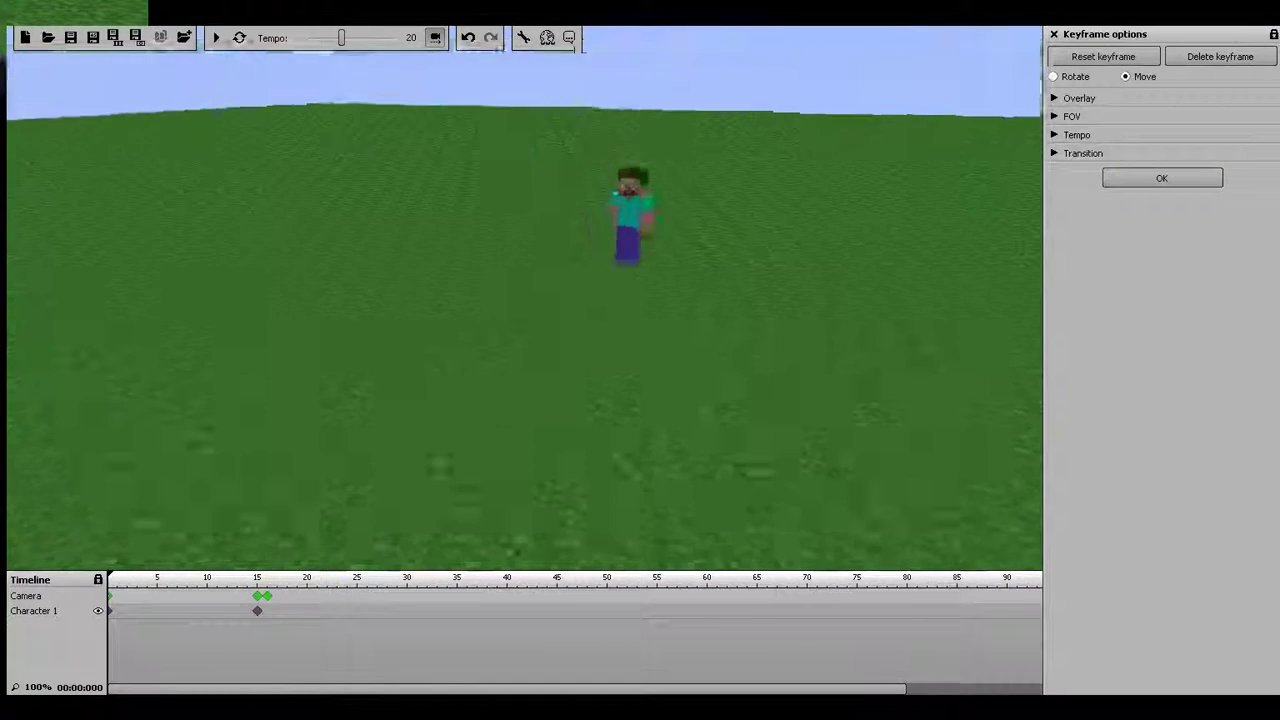
pyautogui.moveTo(520, 300); pyautogui.dragTo(520, 360, button='right')
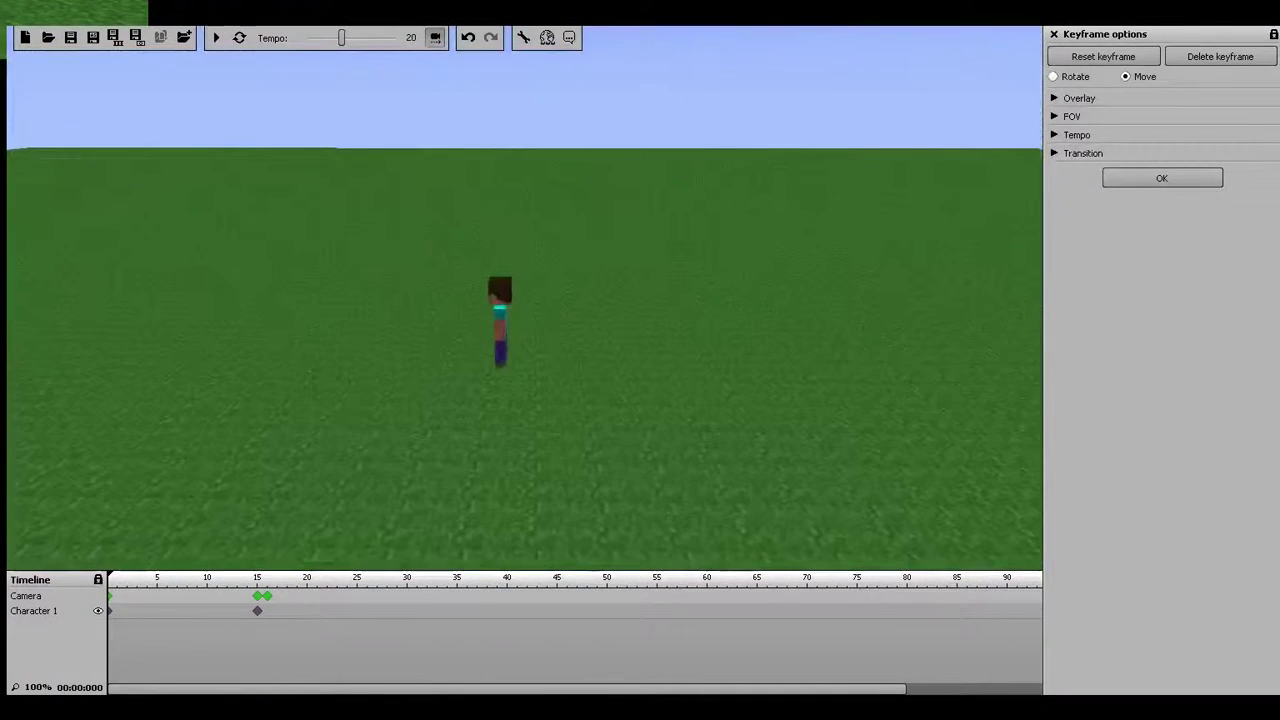
# Add Character 2 from Project properties and place it far left on the field
pyautogui.click(1054, 34)
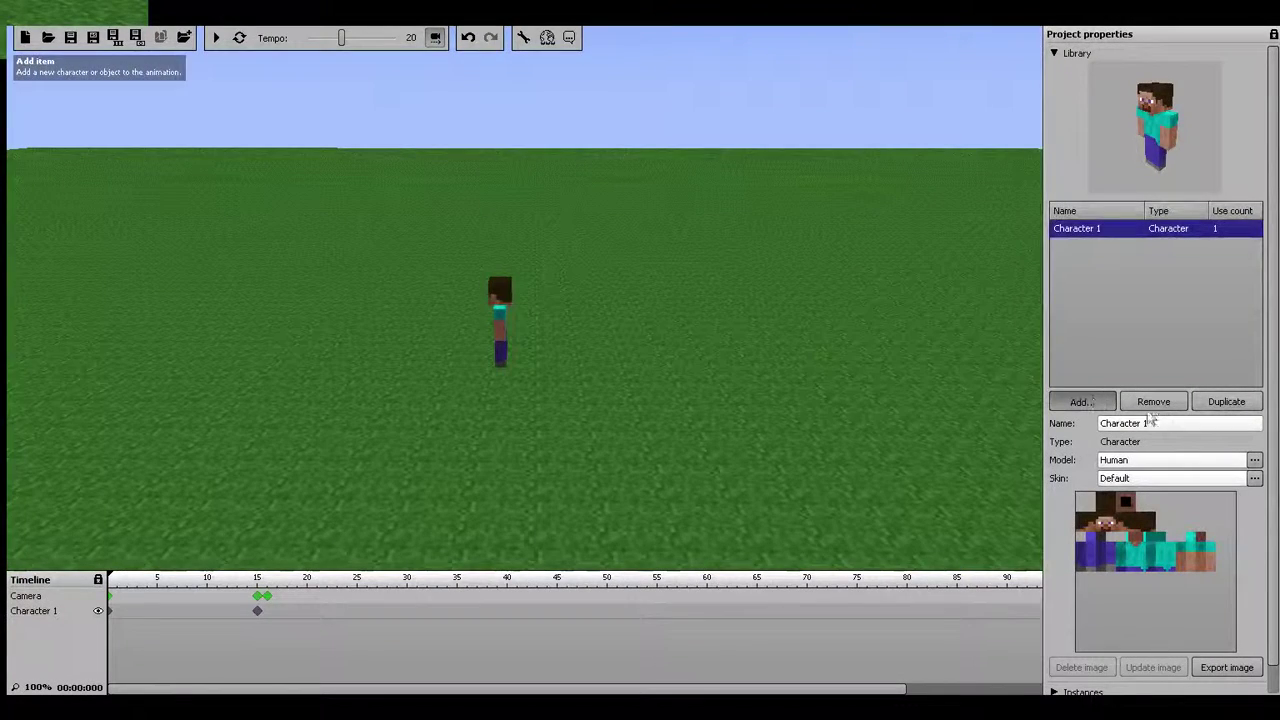
pyautogui.click(1085, 404)
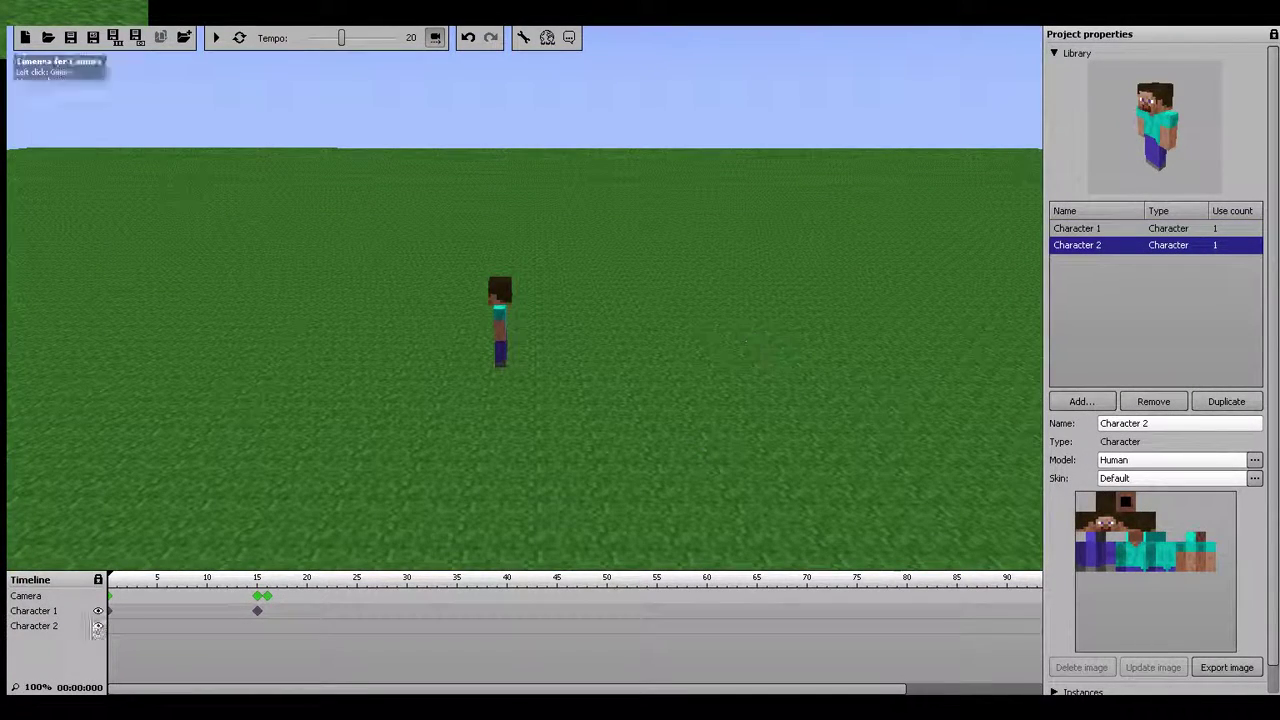
pyautogui.click(503, 405)
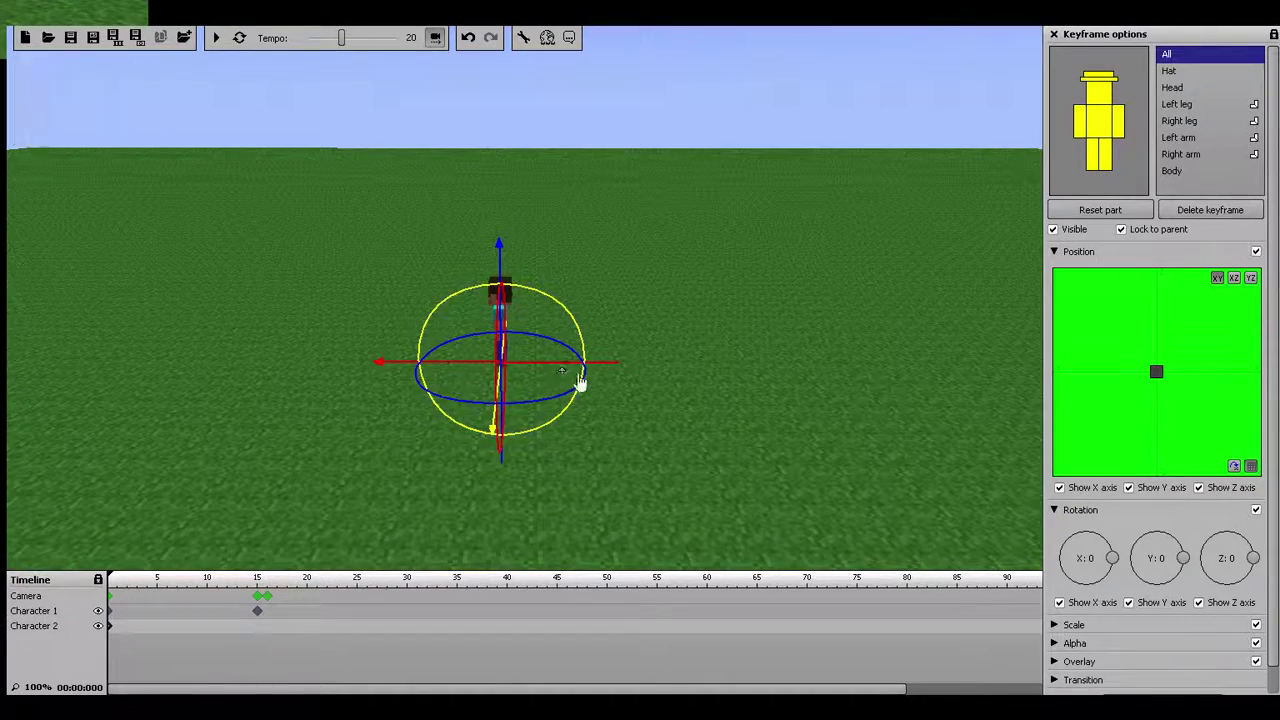
pyautogui.moveTo(371, 360); pyautogui.dragTo(218, 368)
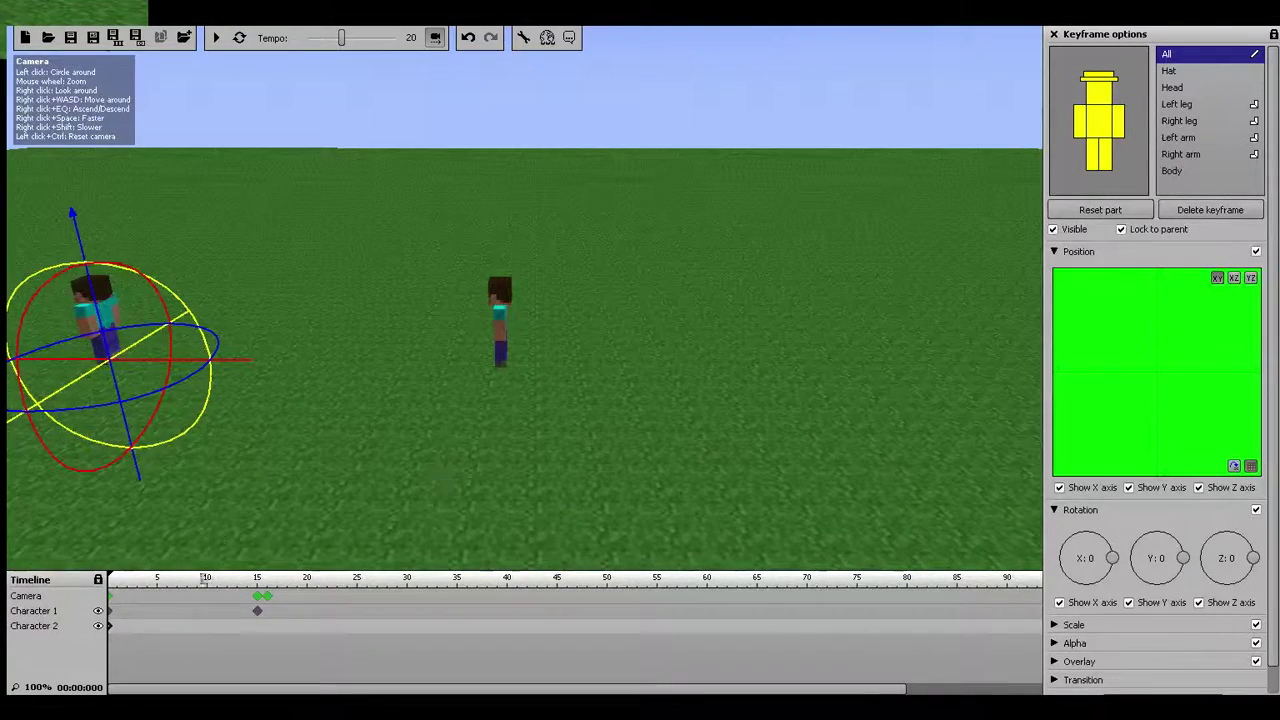
# At frame 15, move Character 2 to the right of Character 1 and preview both
pyautogui.click(257, 625)
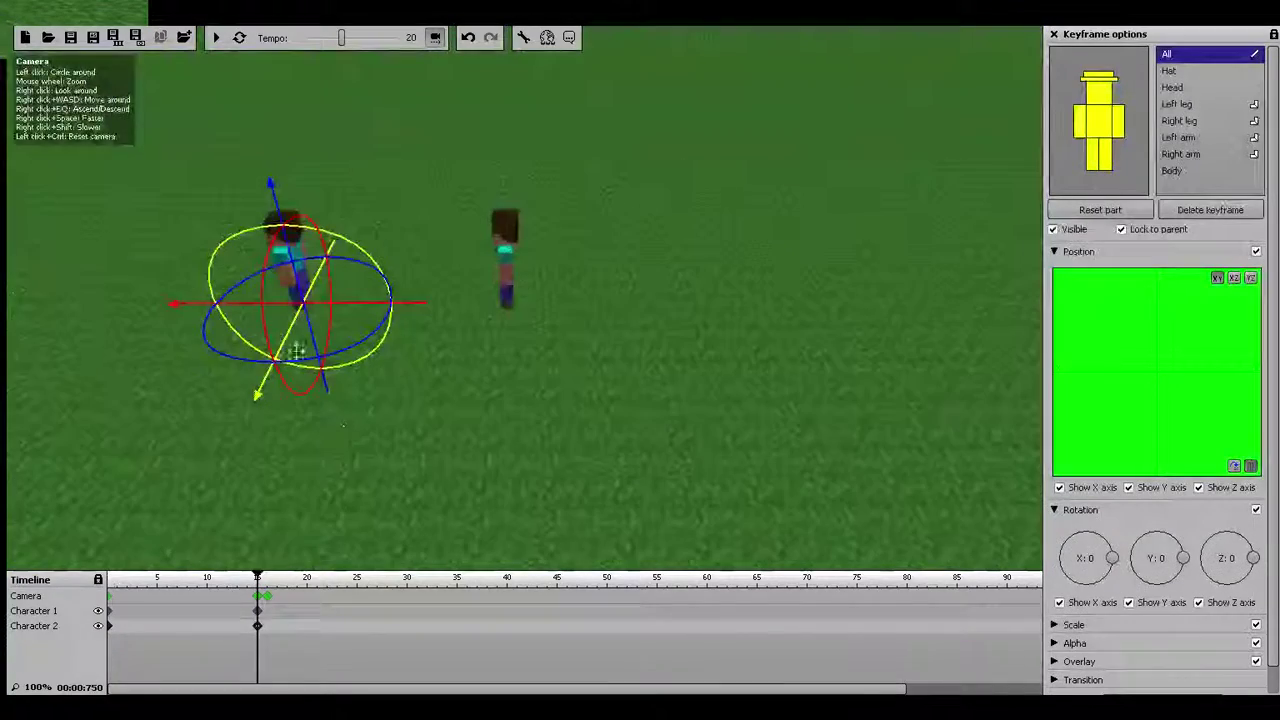
pyautogui.moveTo(186, 314); pyautogui.dragTo(892, 327)
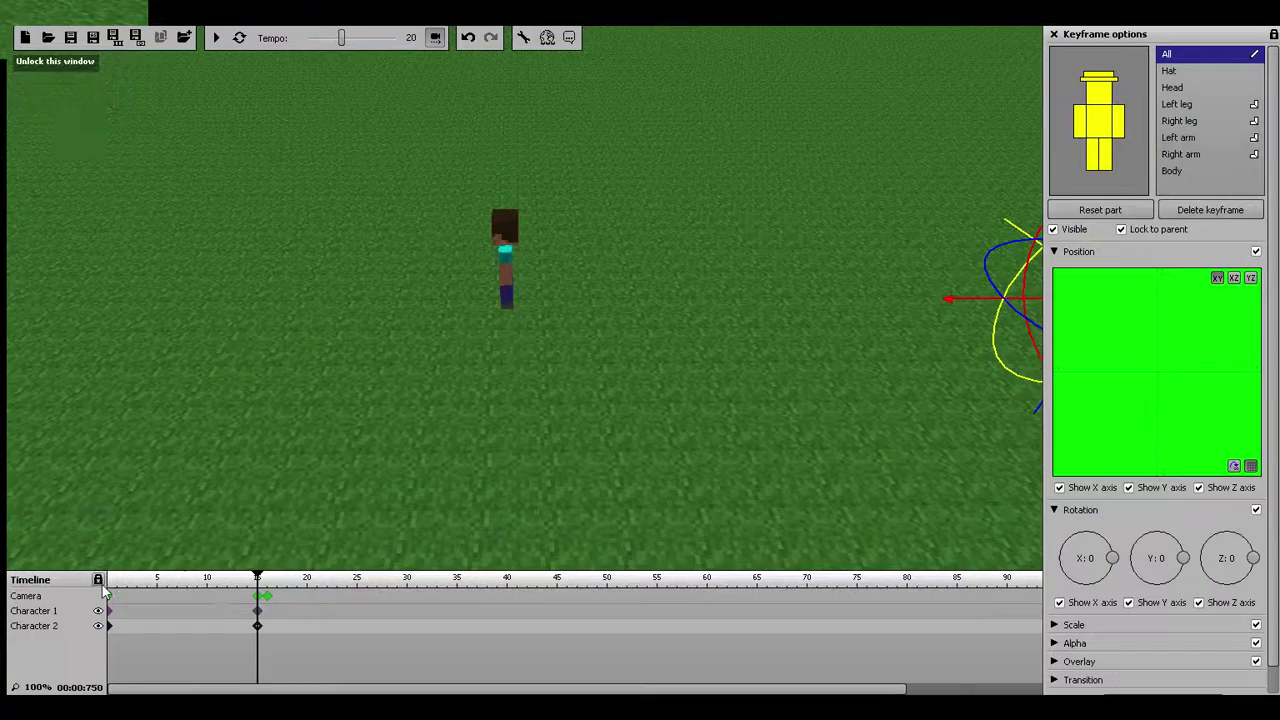
pyautogui.press('space')
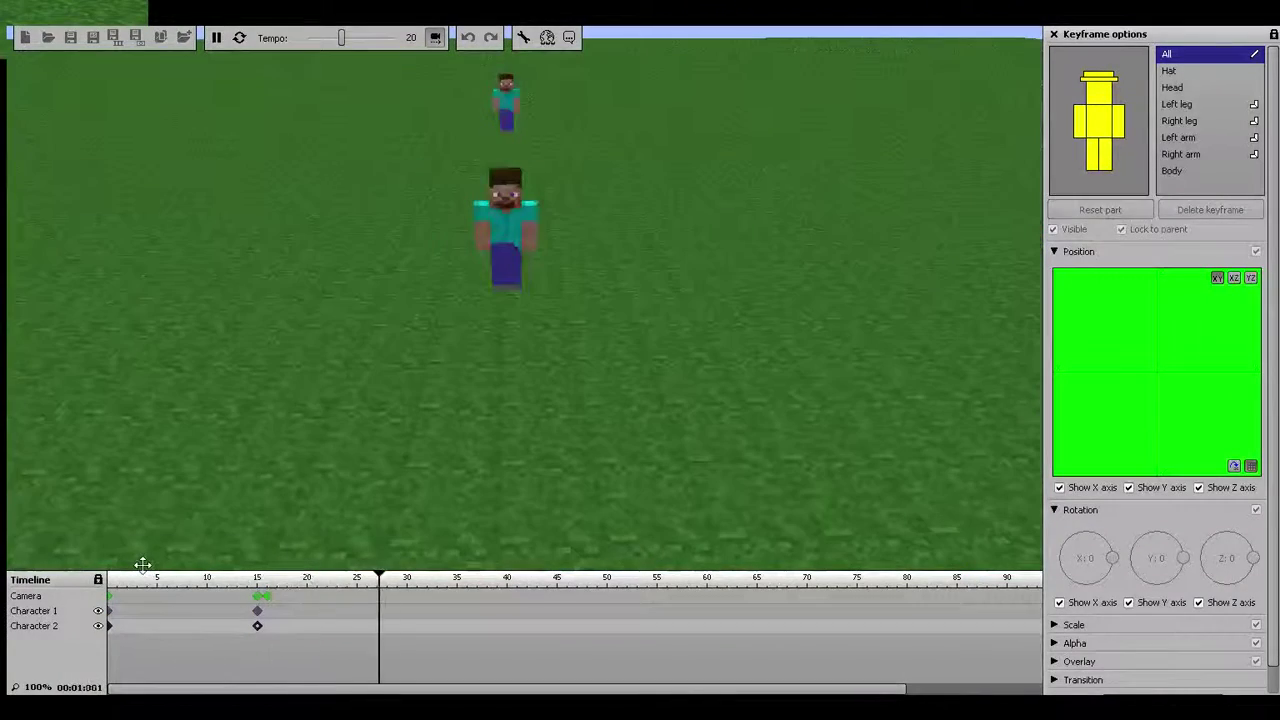
pyautogui.press('space')
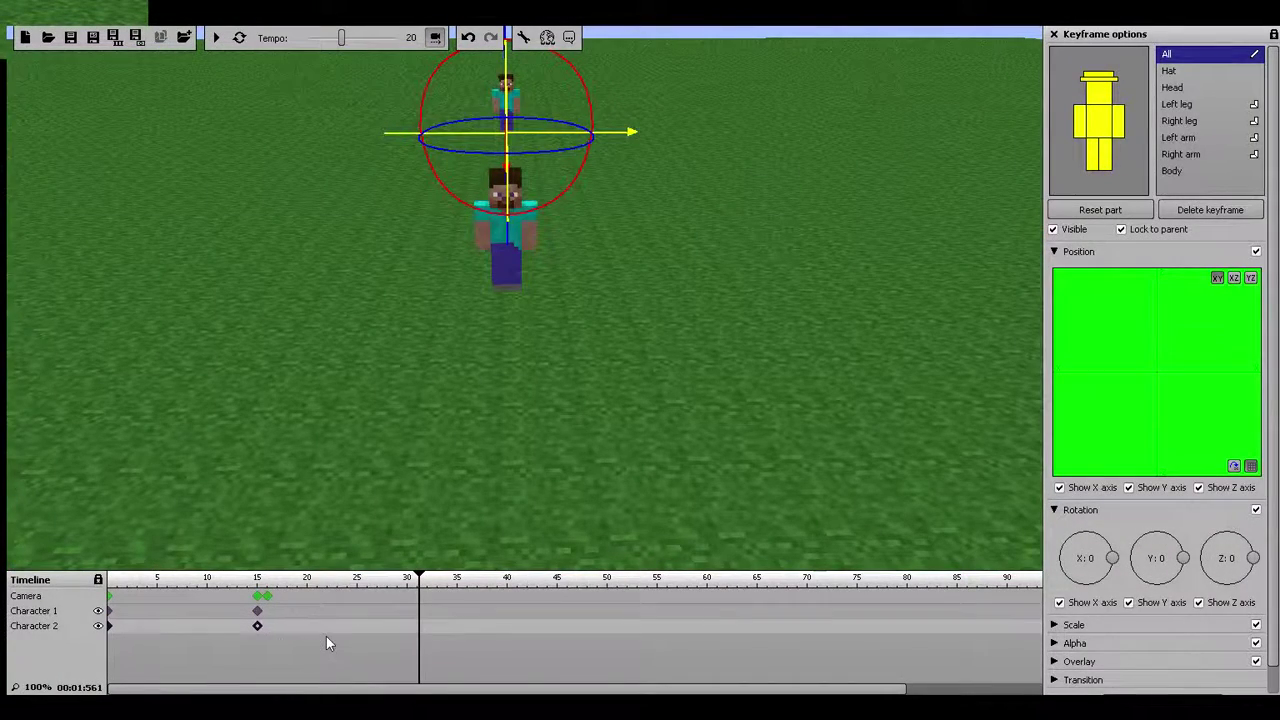
# Reframe the frame-16 camera keyframe to a mid-distance view of the character
pyautogui.click(267, 596)
pyautogui.click(1103, 56)
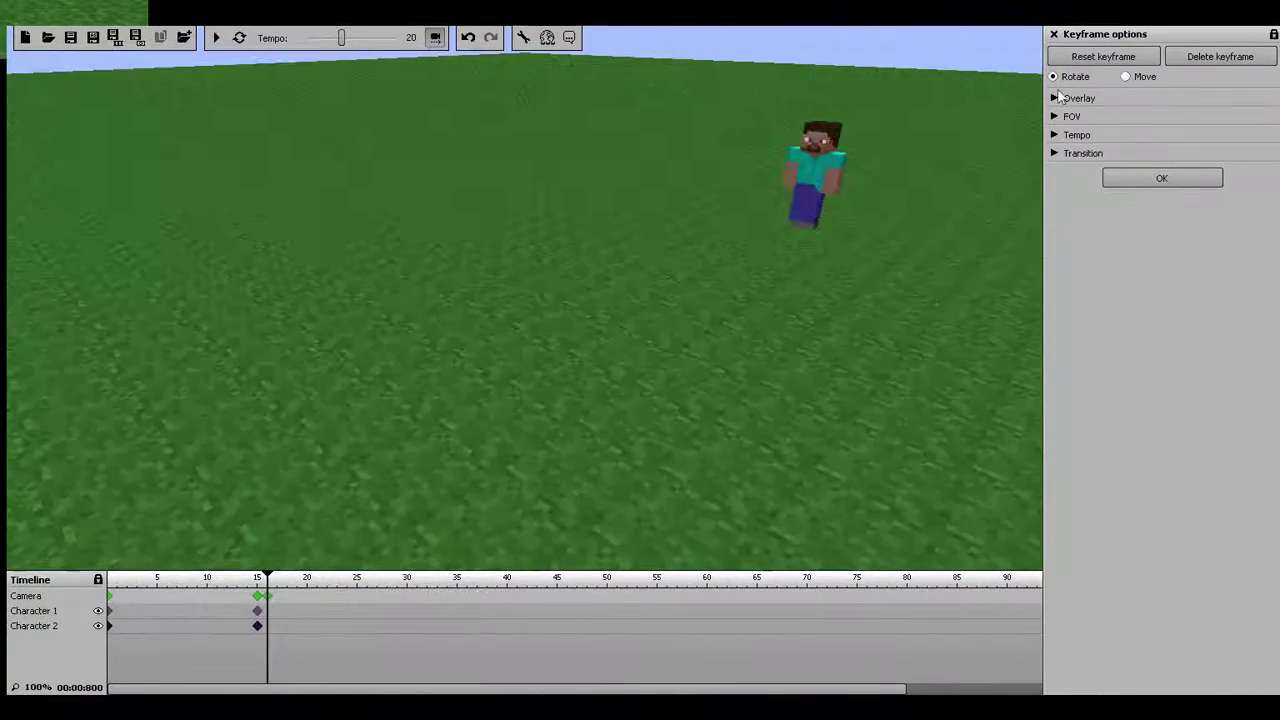
pyautogui.moveTo(934, 177); pyautogui.dragTo(934, 177, button='right')
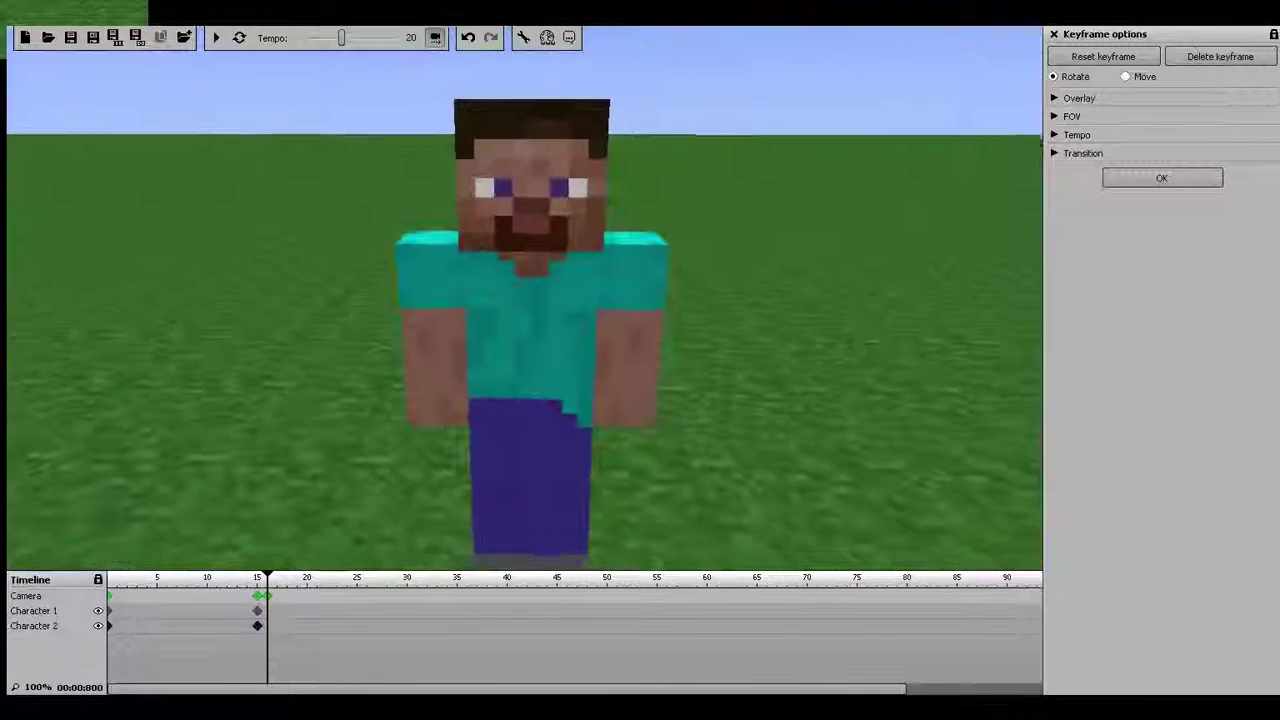
pyautogui.click(1140, 178)
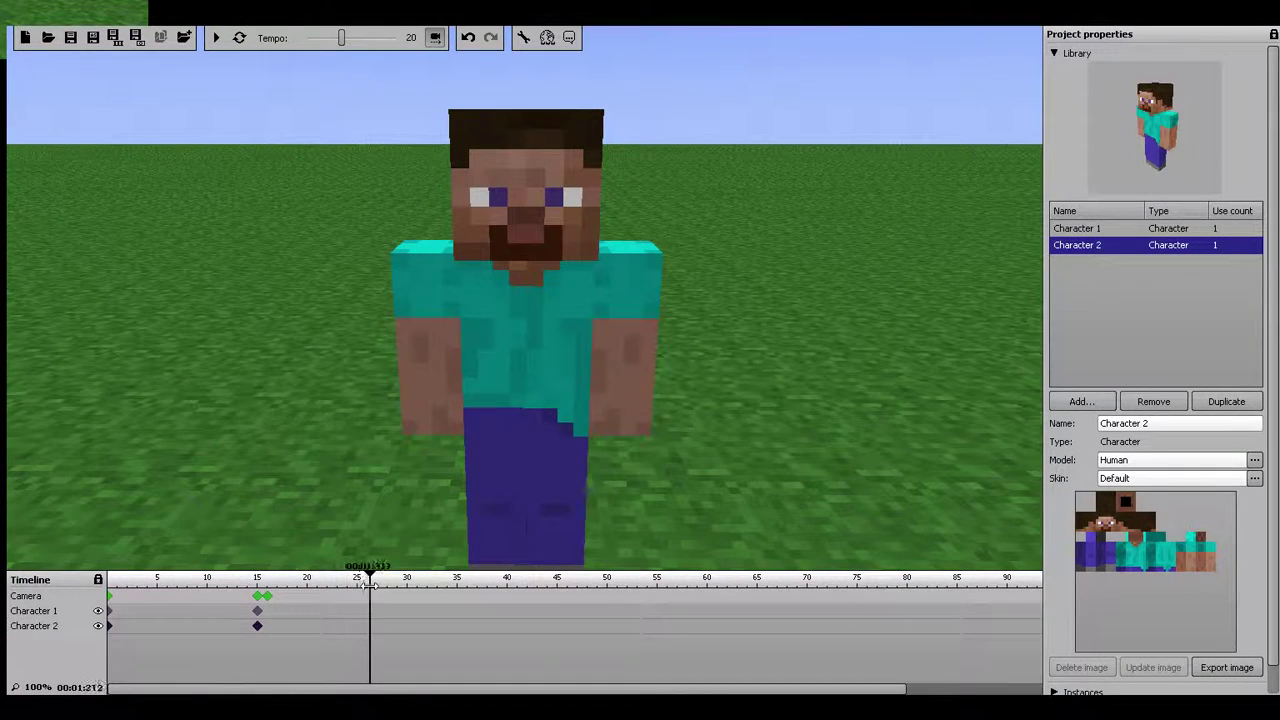
pyautogui.moveTo(520, 400); pyautogui.dragTo(520, 400, button='right')
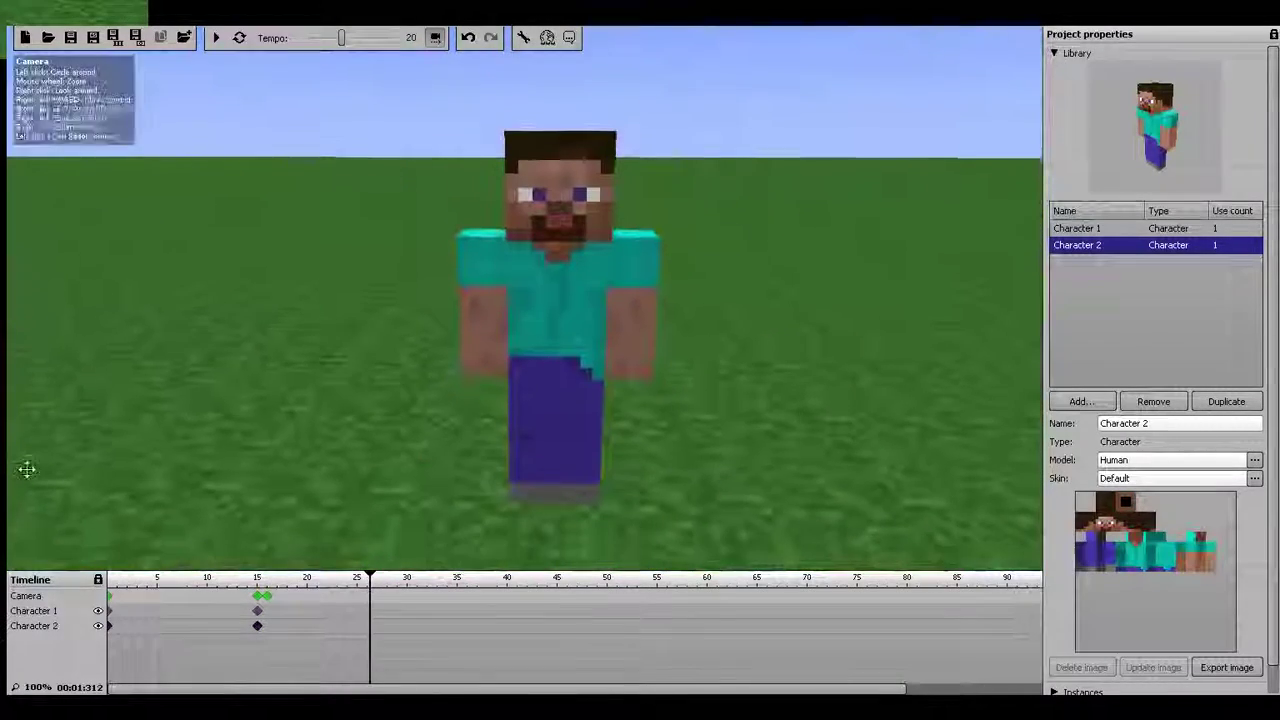
# Add a frame-26 camera keyframe with a front close-up of the character, then preview it
pyautogui.click(368, 600)
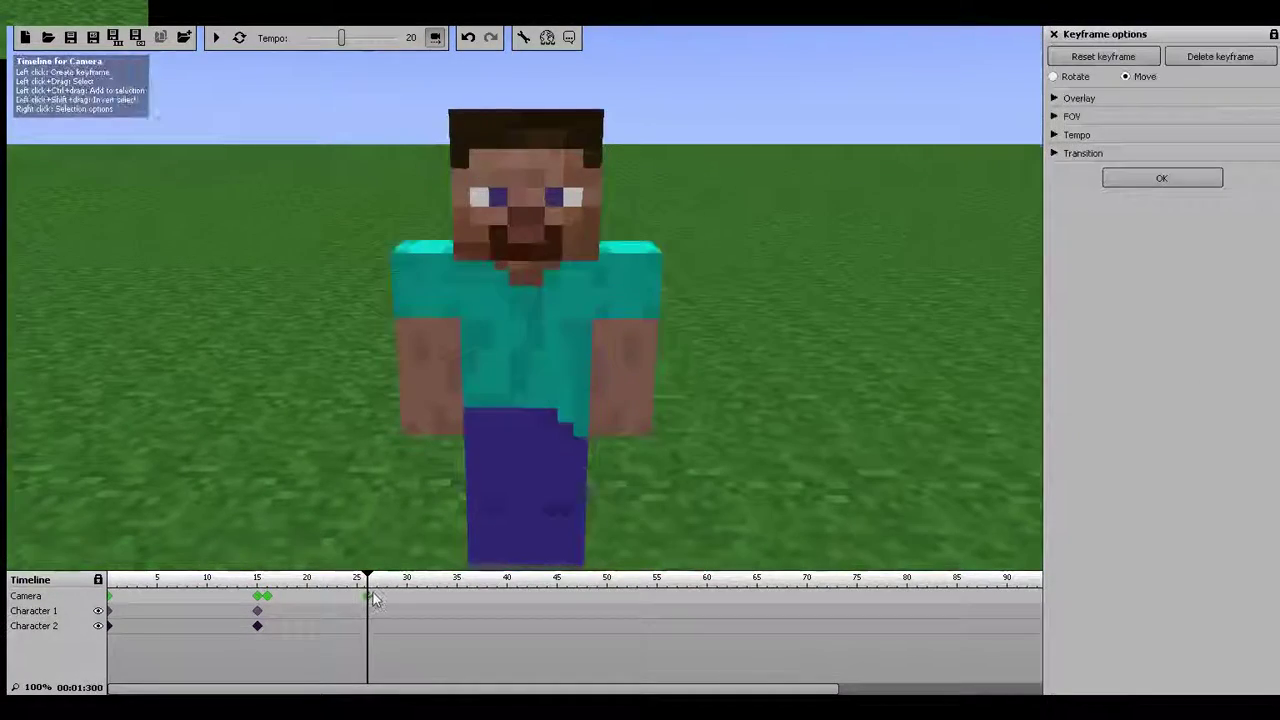
pyautogui.click(1088, 75)
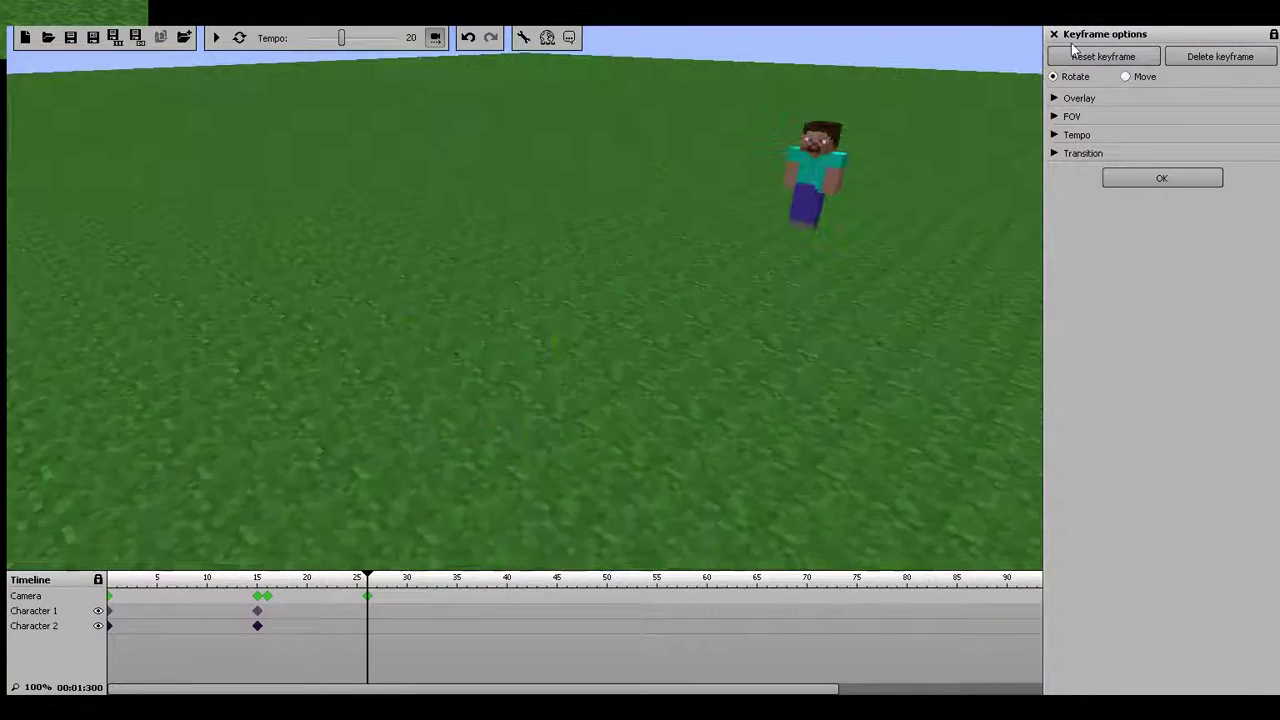
pyautogui.moveTo(874, 217); pyautogui.dragTo(874, 217, button='right')
pyautogui.moveTo(520, 300); pyautogui.dragTo(793, 27, button='right')
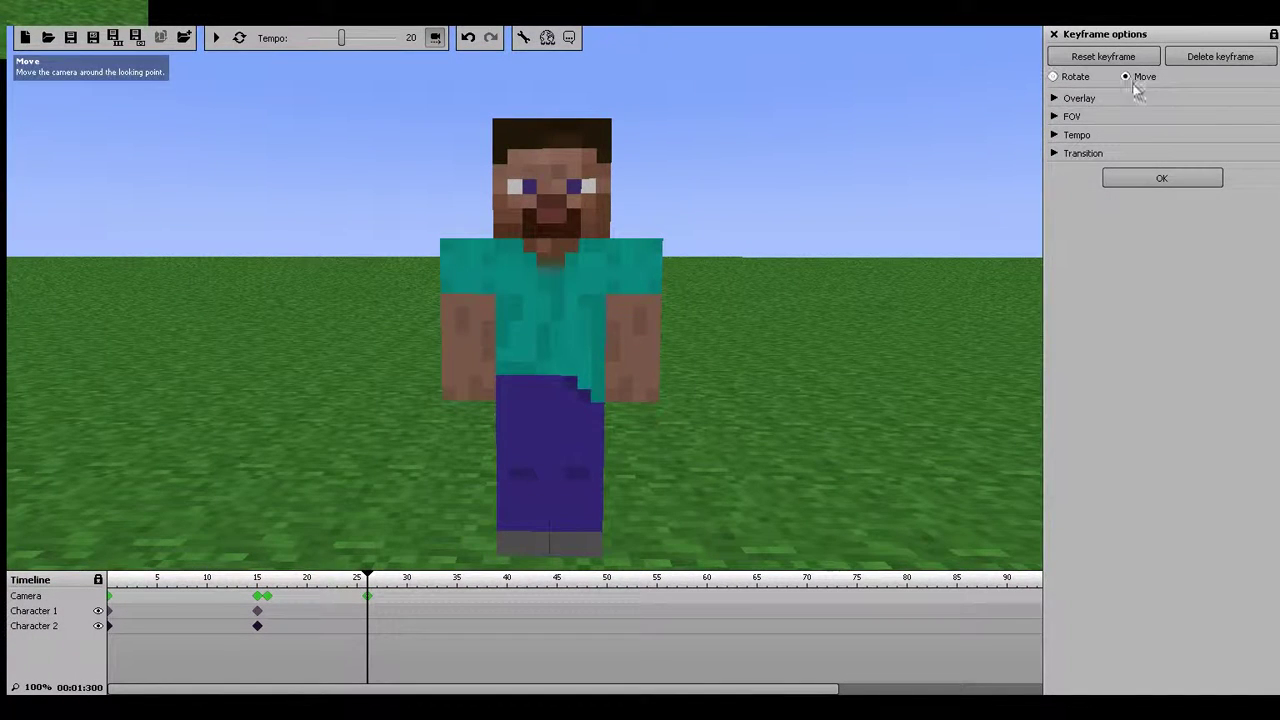
pyautogui.click(1162, 179)
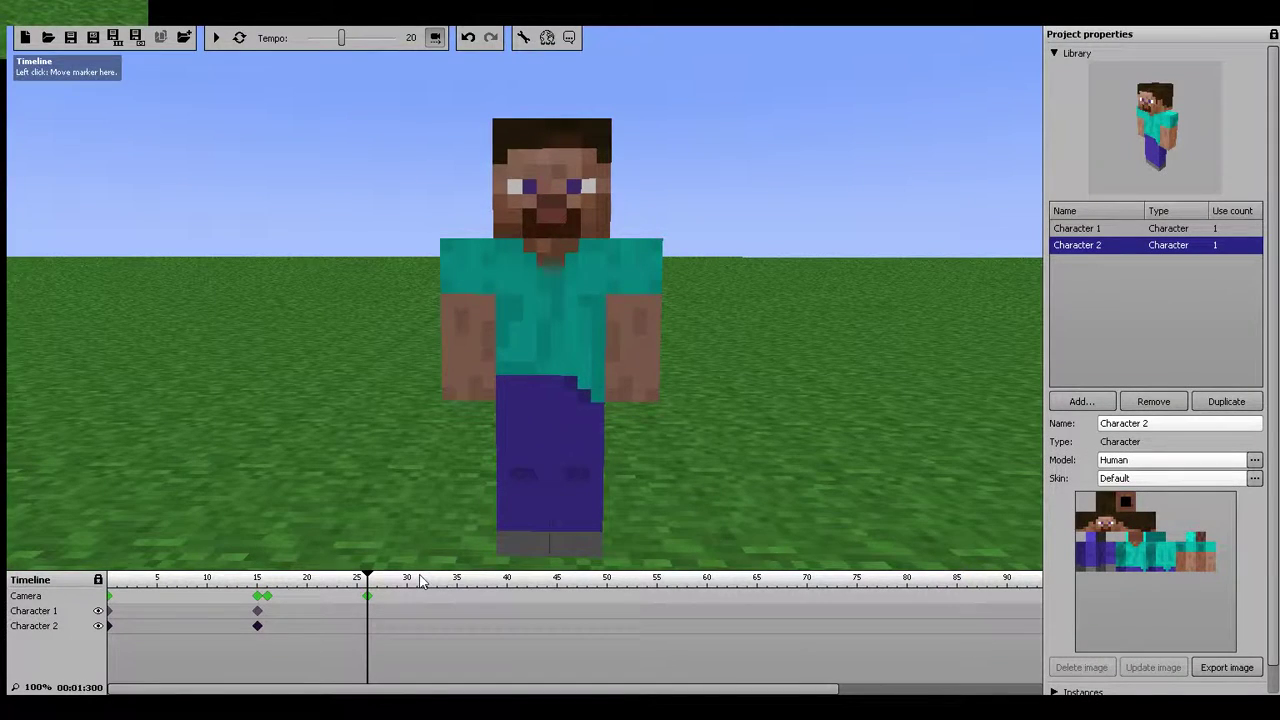
pyautogui.press('space')
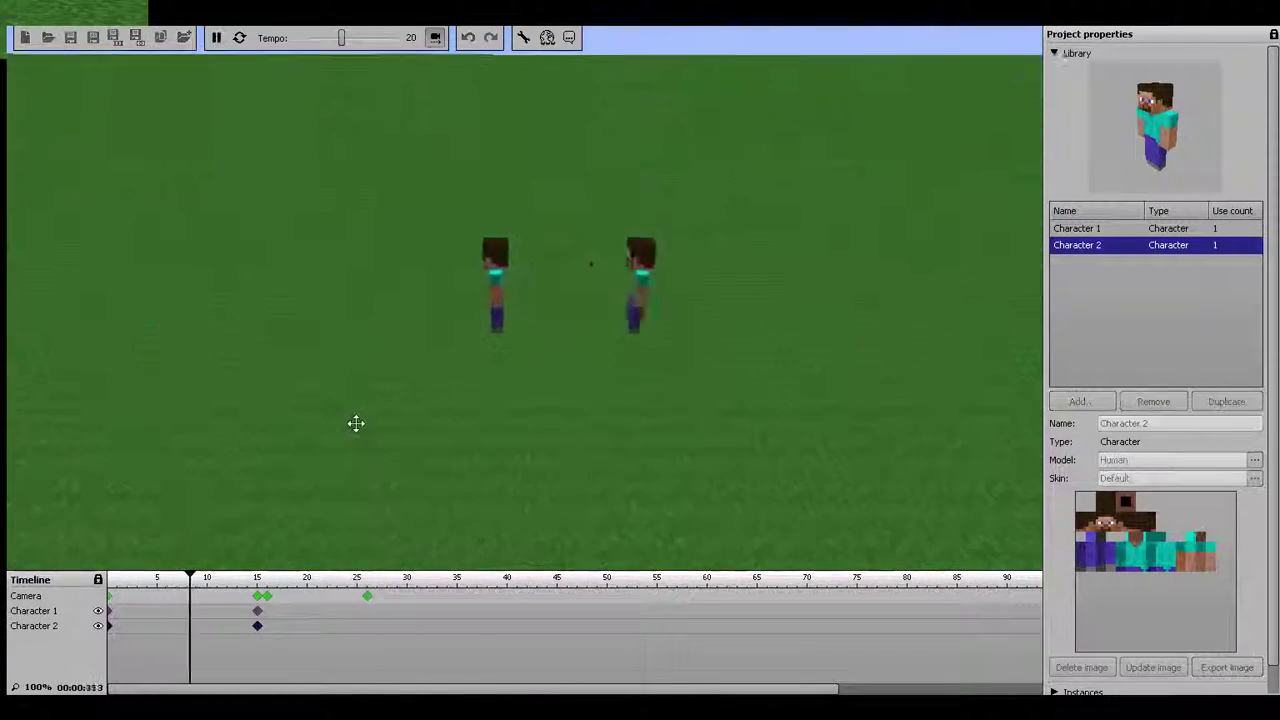
pyautogui.press('space')
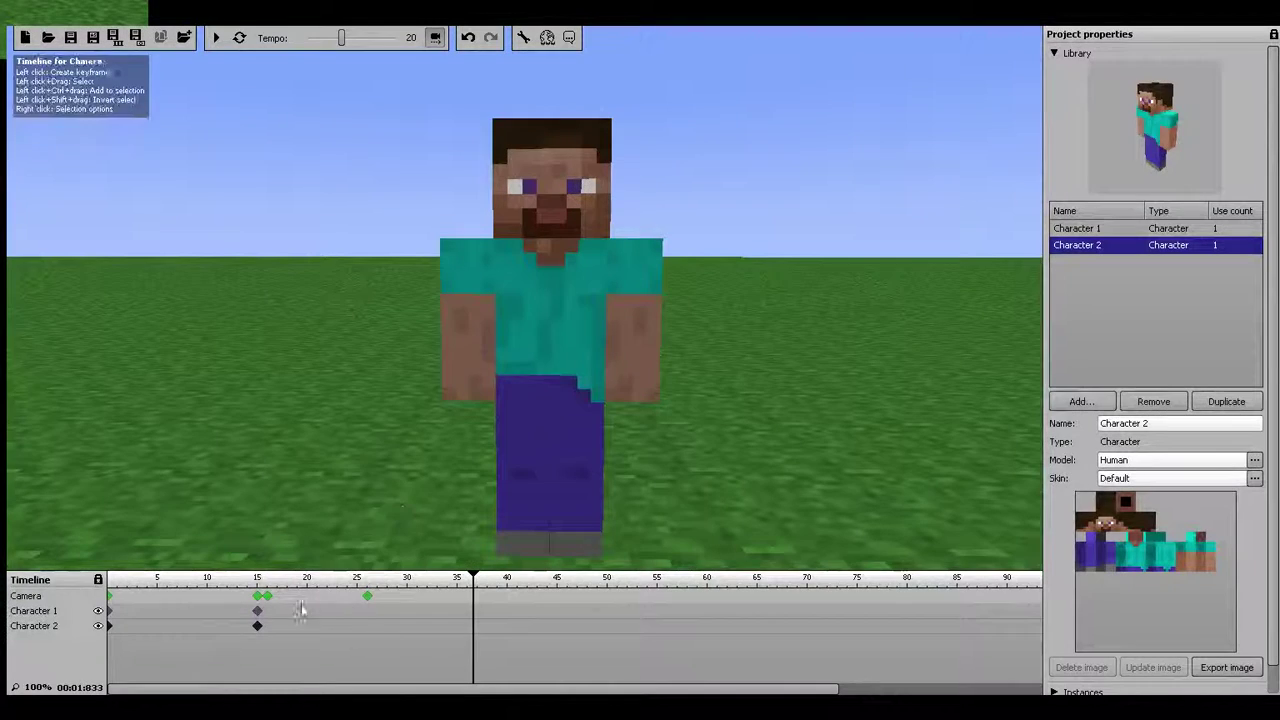
# Shift the close-up camera keyframe to frame 31 and replay from frame 0
pyautogui.click(270, 604)
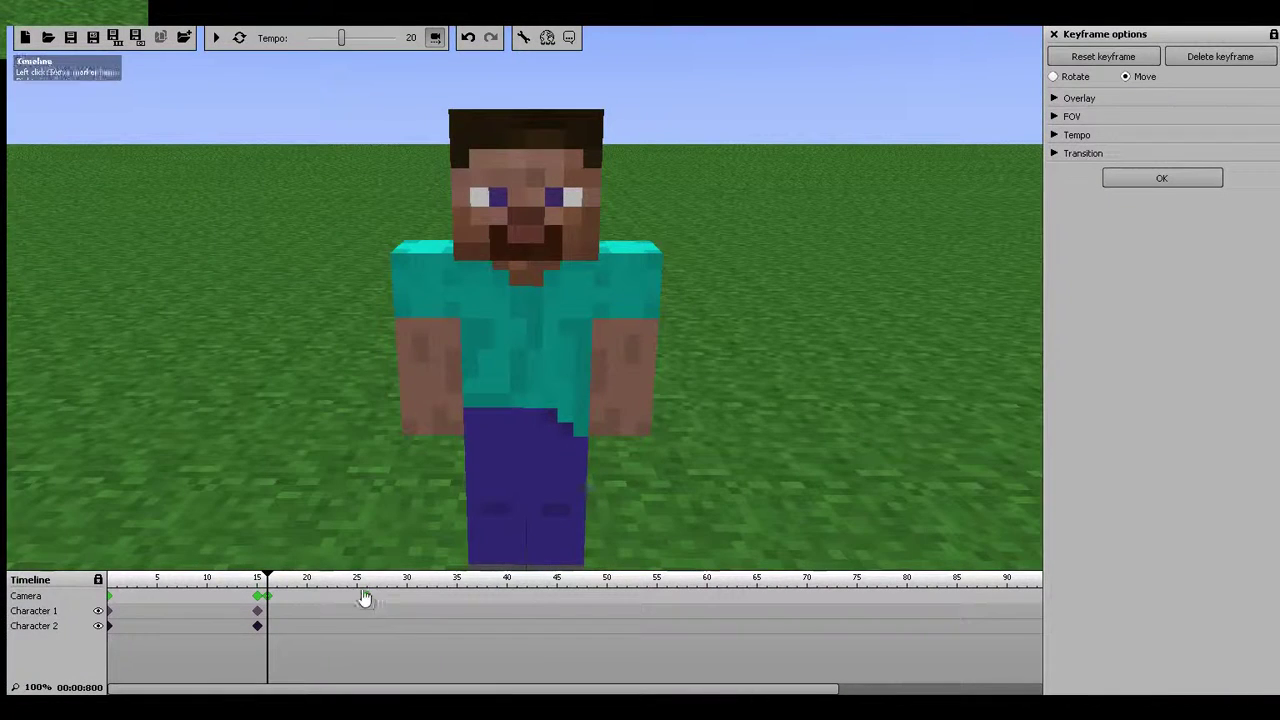
pyautogui.click(367, 598)
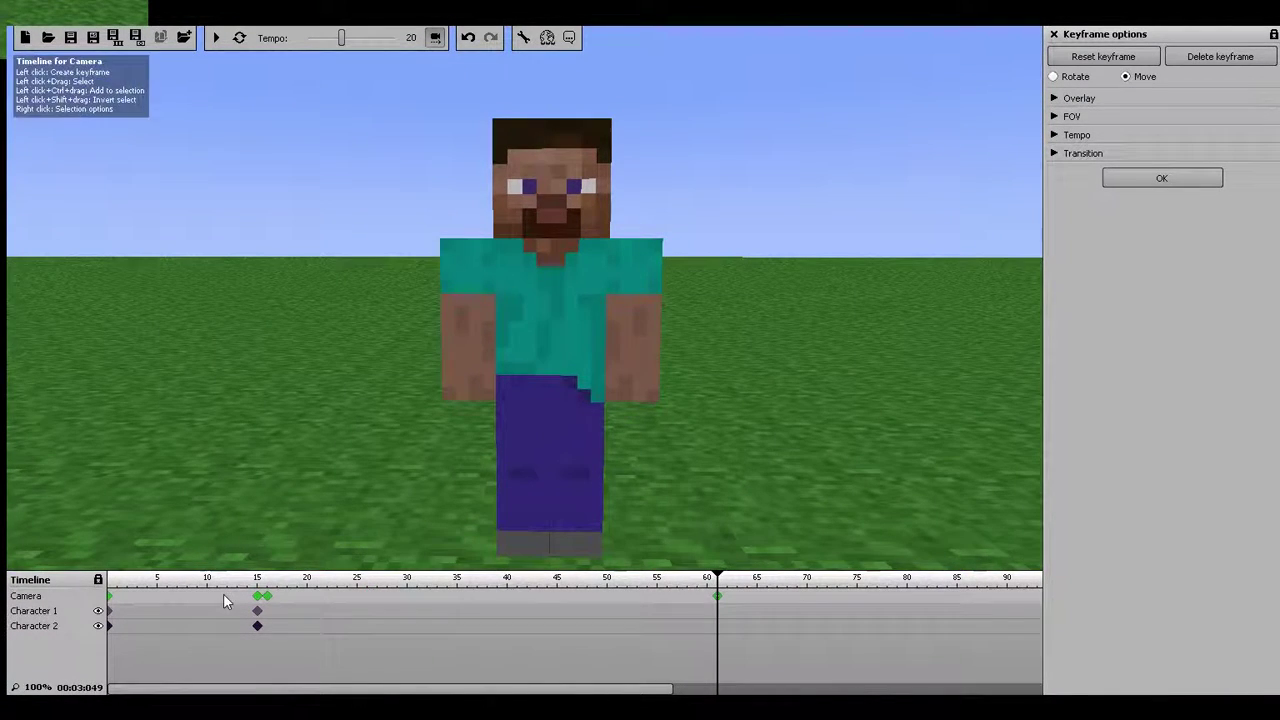
pyautogui.click(277, 598)
pyautogui.moveTo(420, 604); pyautogui.dragTo(424, 600)
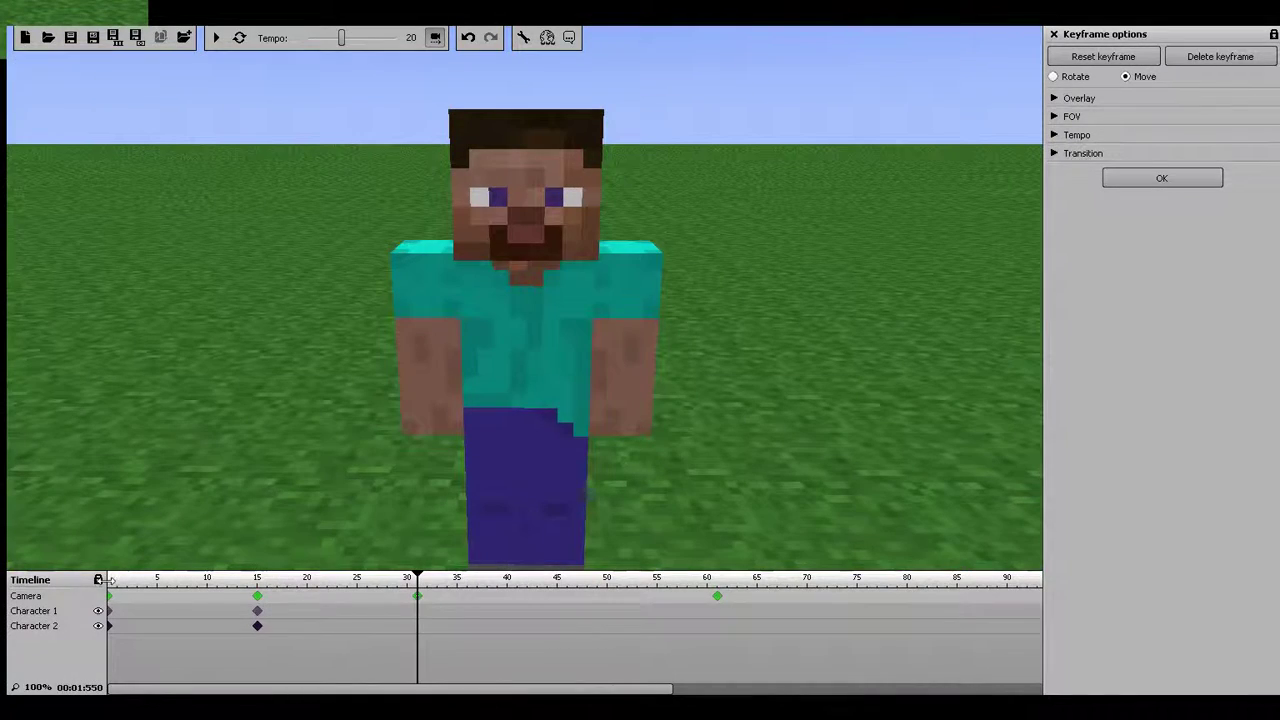
pyautogui.click(112, 590)
pyautogui.press('space')
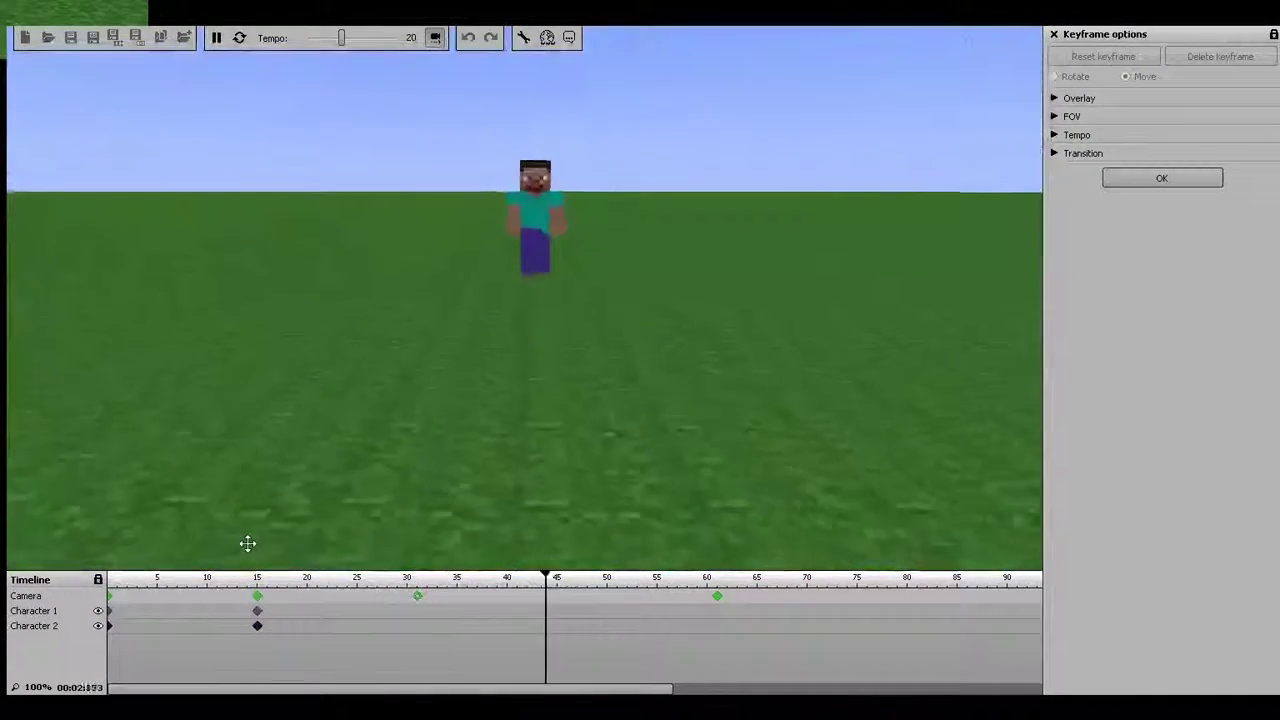
pyautogui.press('space')
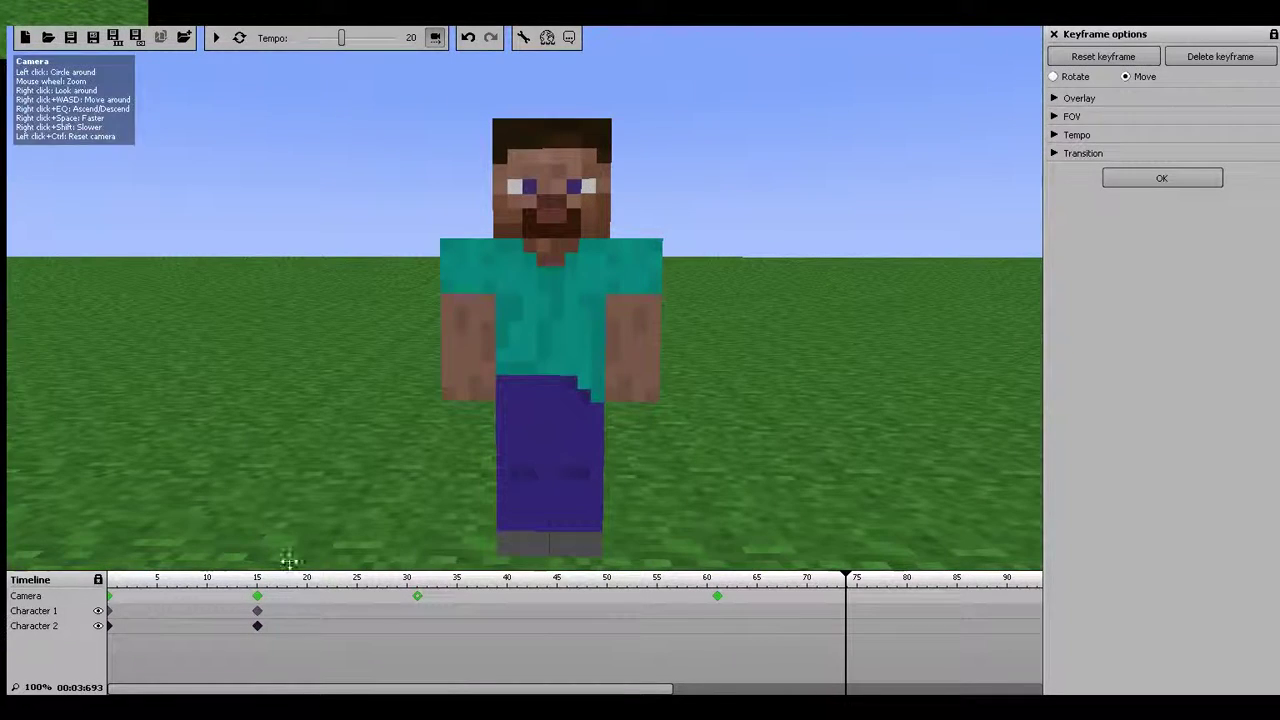
# Replay the cut into the frame-31 close-up from just before it
pyautogui.click(417, 600)
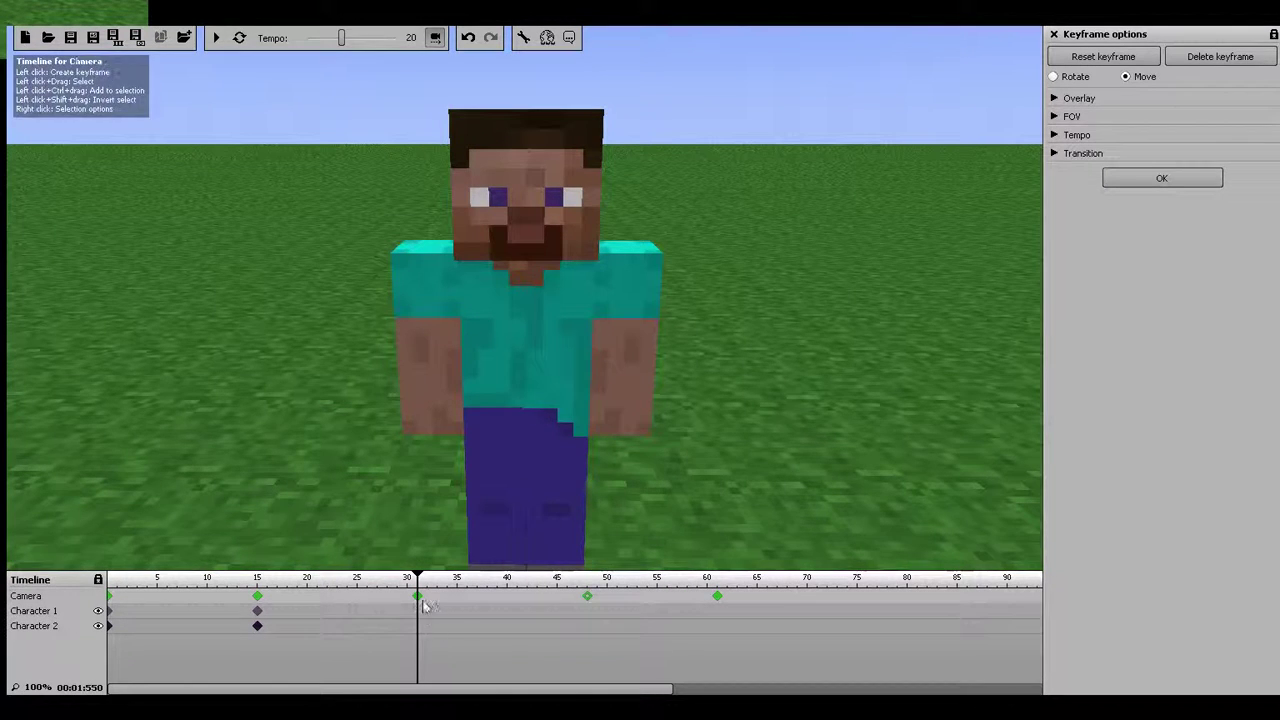
pyautogui.click(365, 588)
pyautogui.press('space')
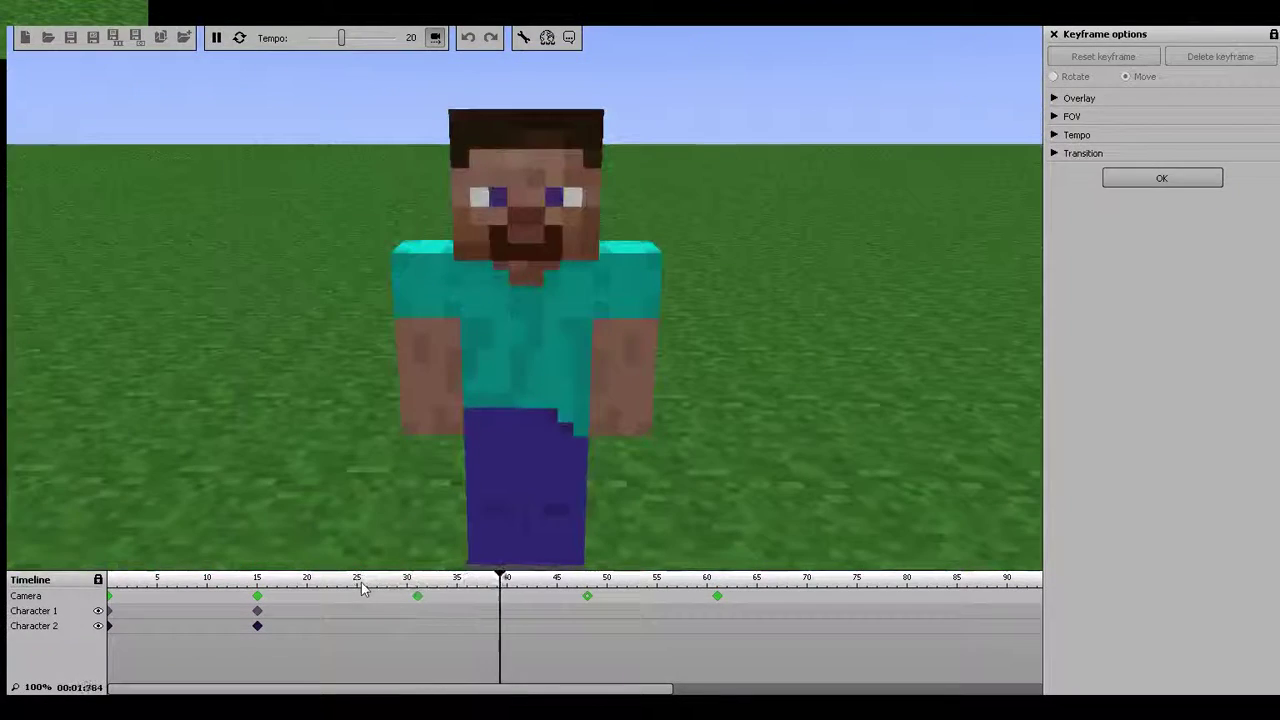
pyautogui.press('space')
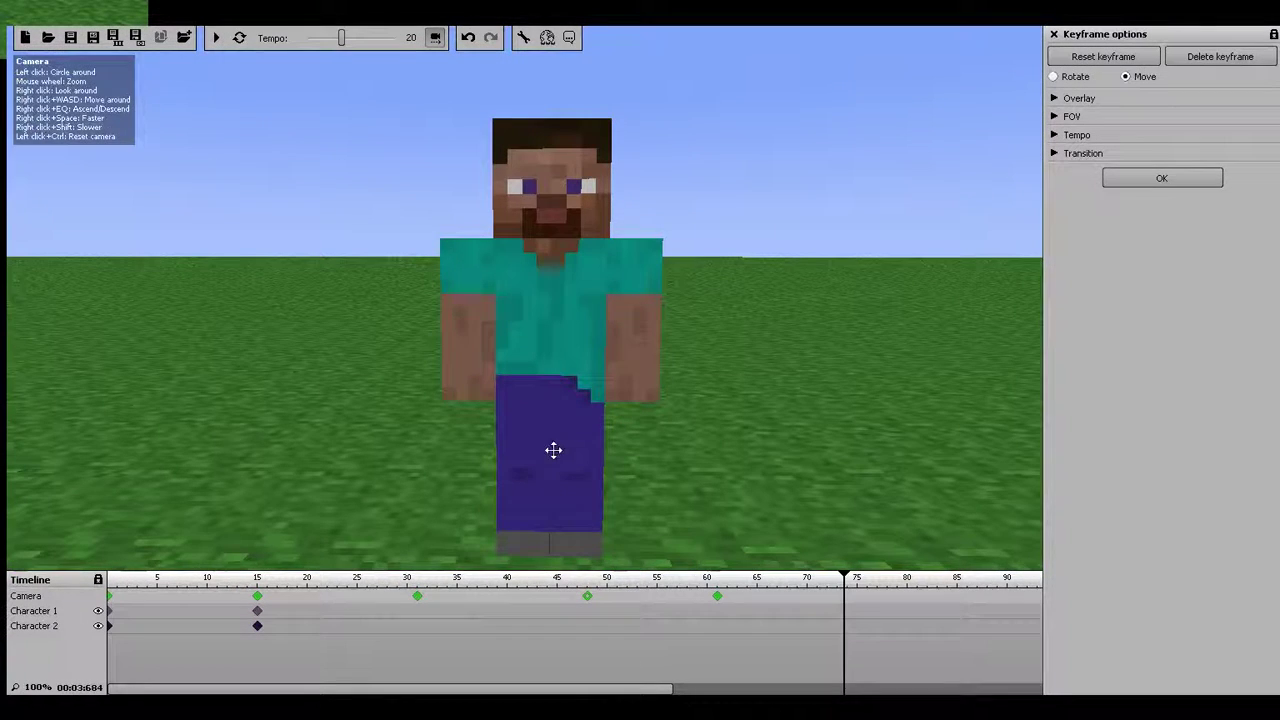
# Move the later camera keyframes to about frames 85 and 63, replaying from frame 10
pyautogui.moveTo(717, 596); pyautogui.dragTo(957, 596)
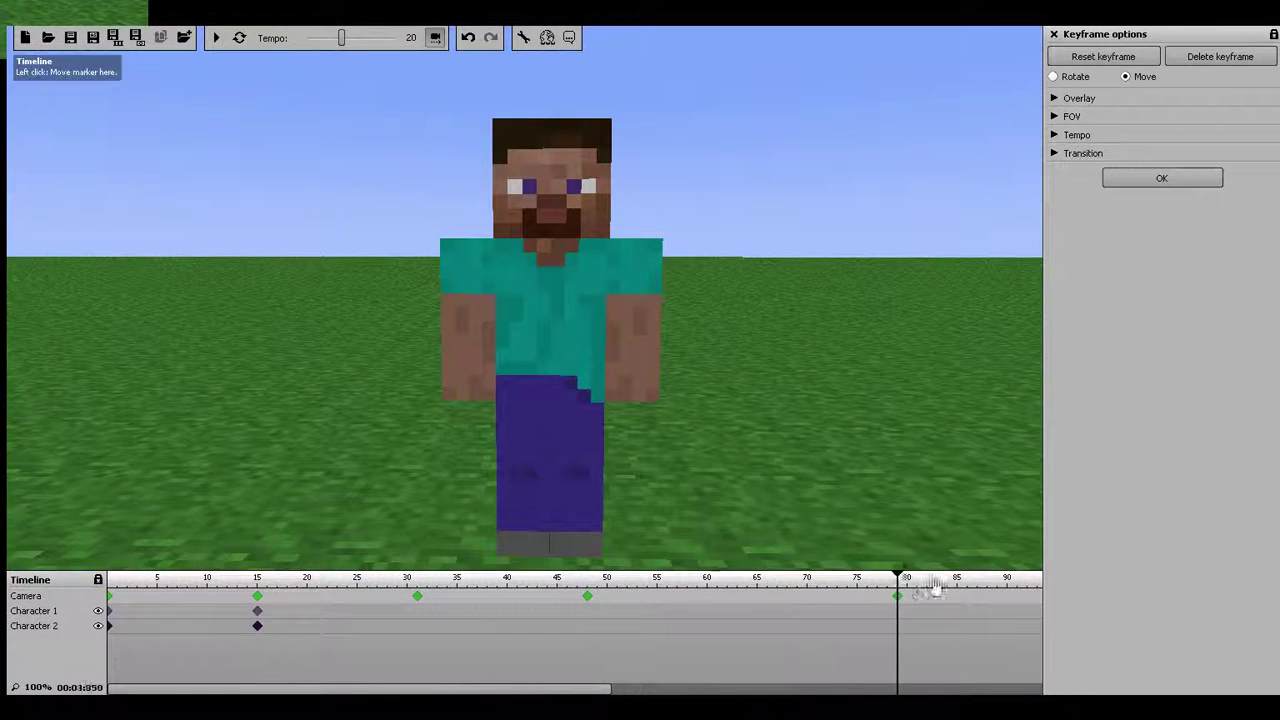
pyautogui.moveTo(587, 596); pyautogui.dragTo(627, 596)
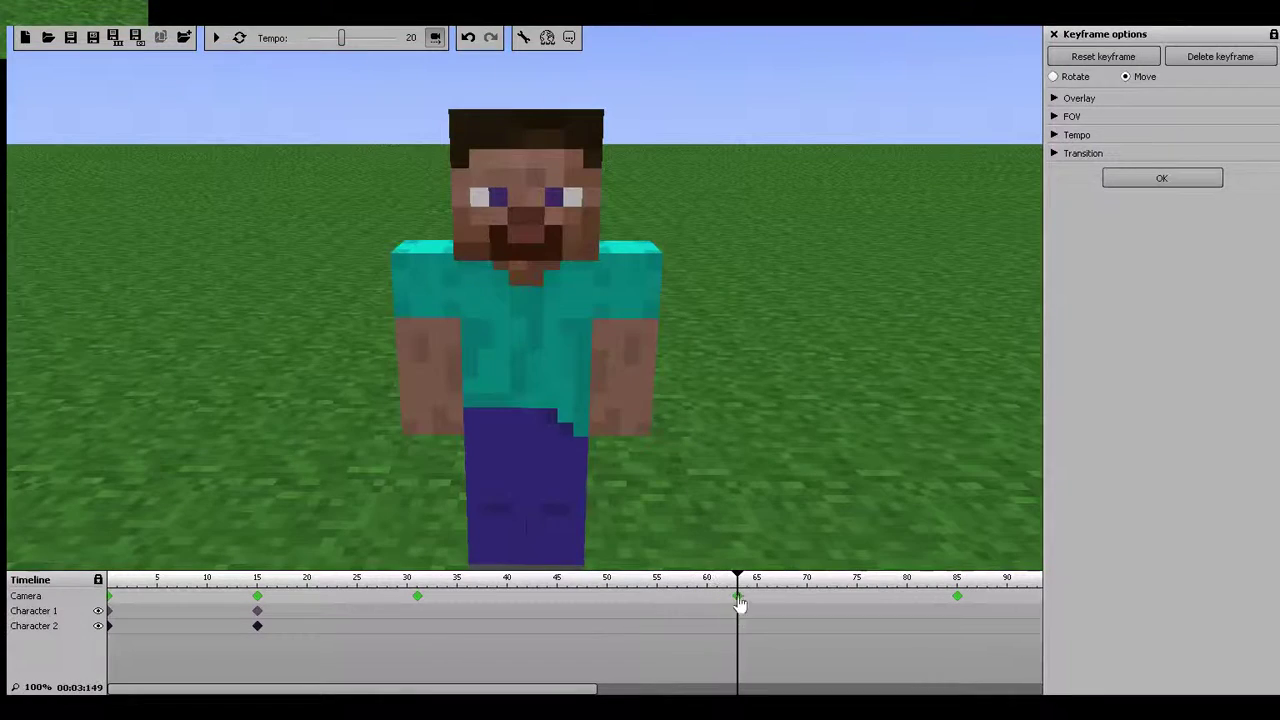
pyautogui.click(205, 580)
pyautogui.press('space')
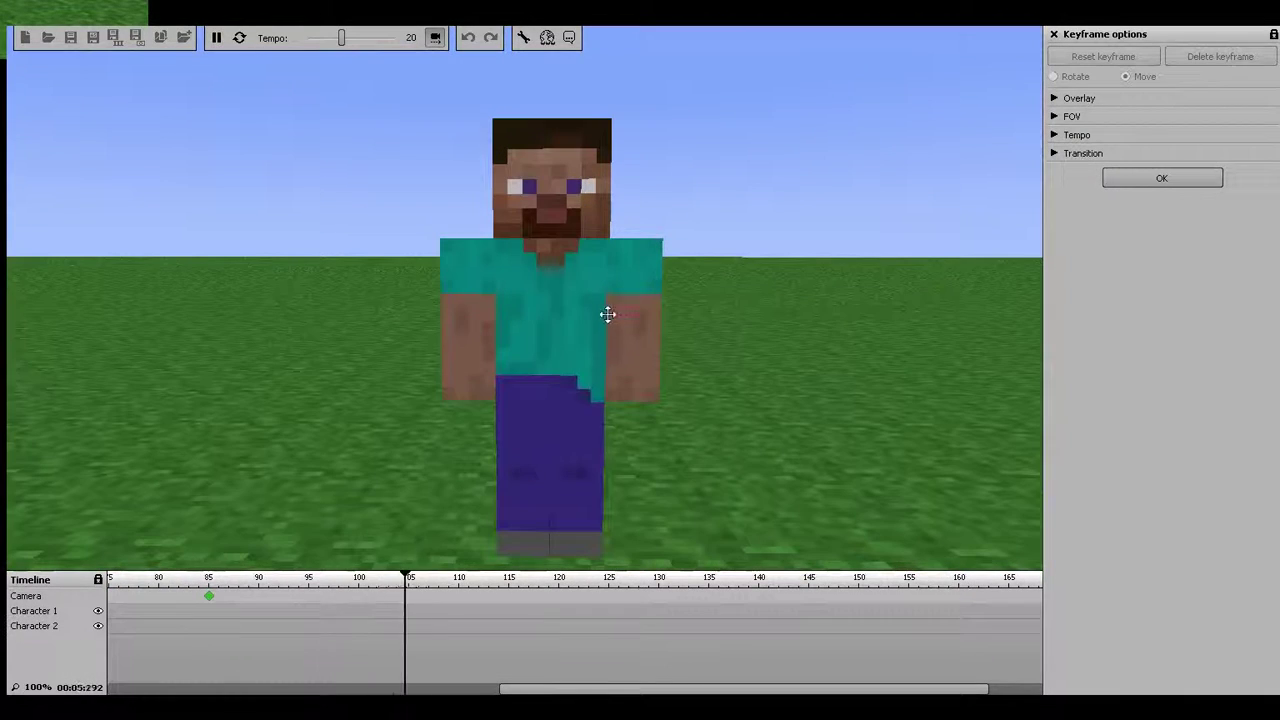
# Add a camera keyframe near frame 137 and play back from about frame 79
pyautogui.press('space')
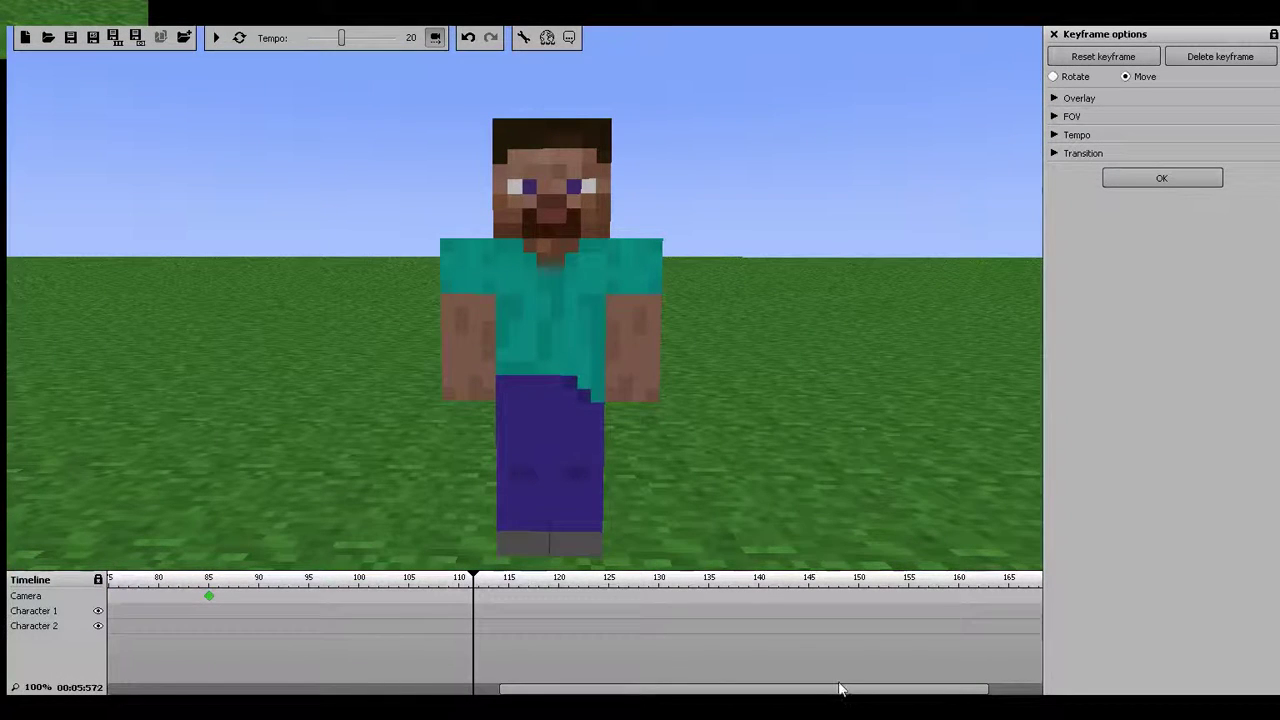
pyautogui.moveTo(725, 688); pyautogui.dragTo(563, 687)
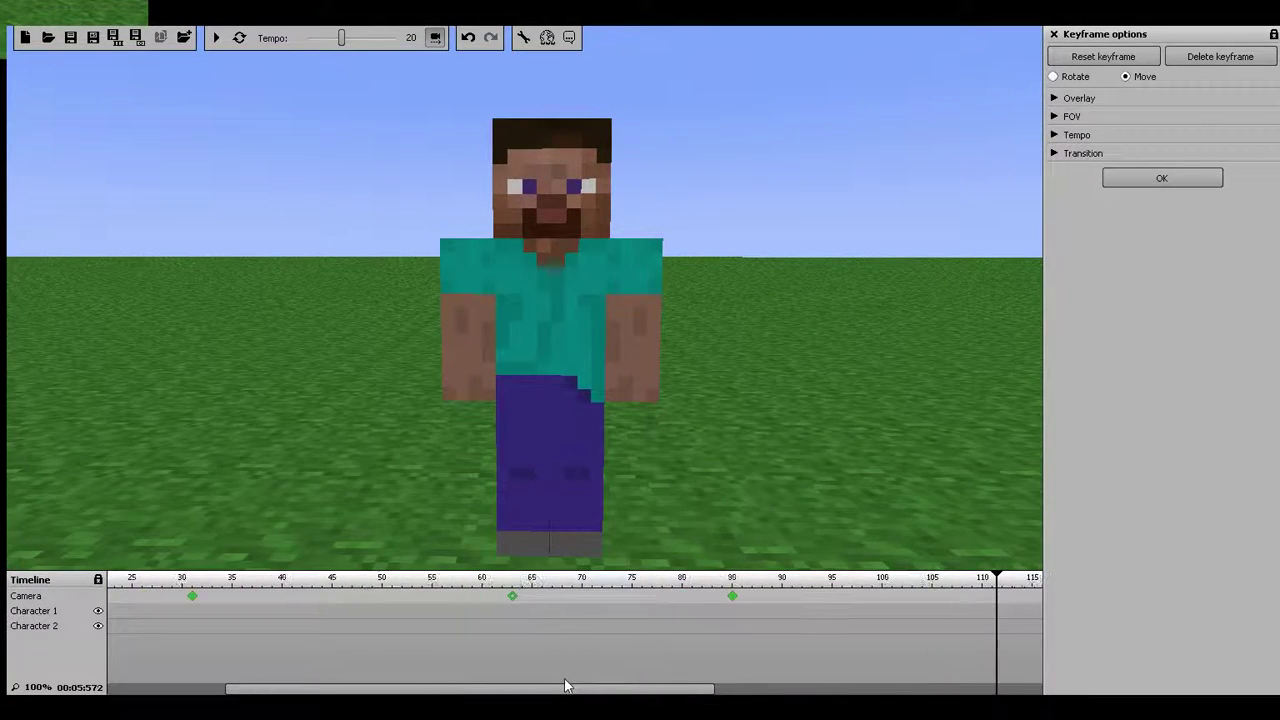
pyautogui.click(512, 598)
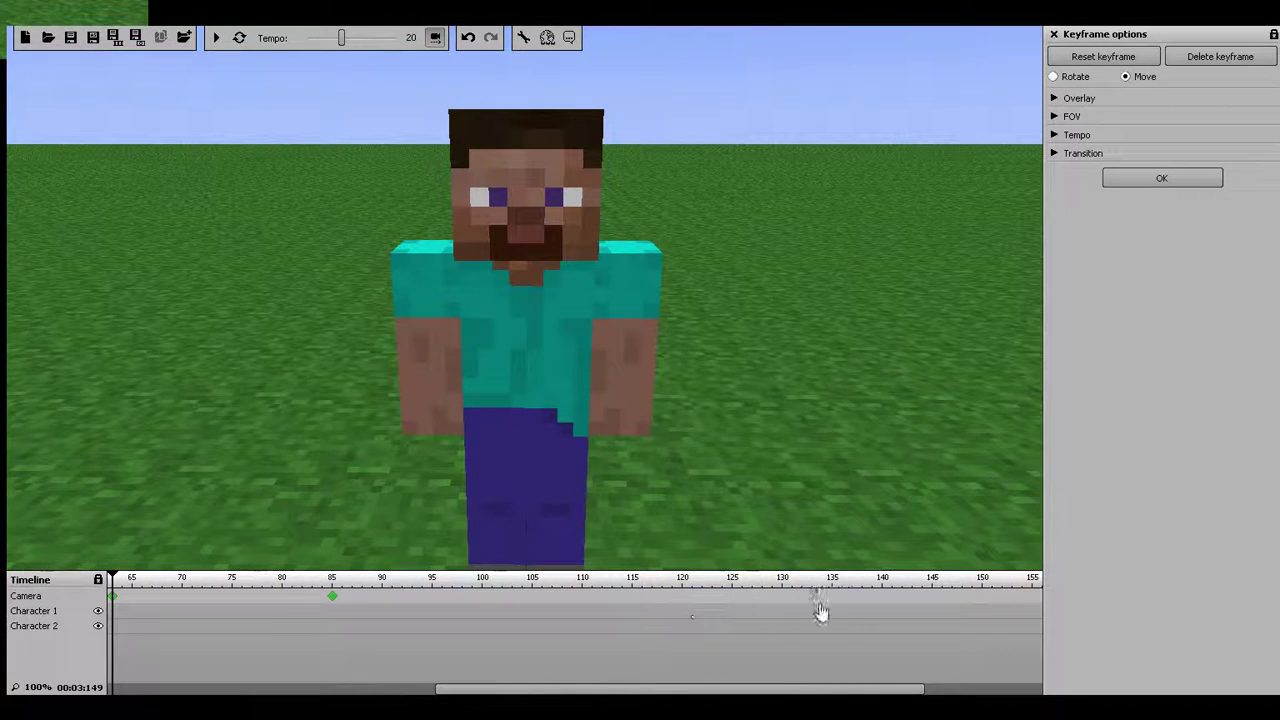
pyautogui.click(863, 603)
pyautogui.click(333, 599)
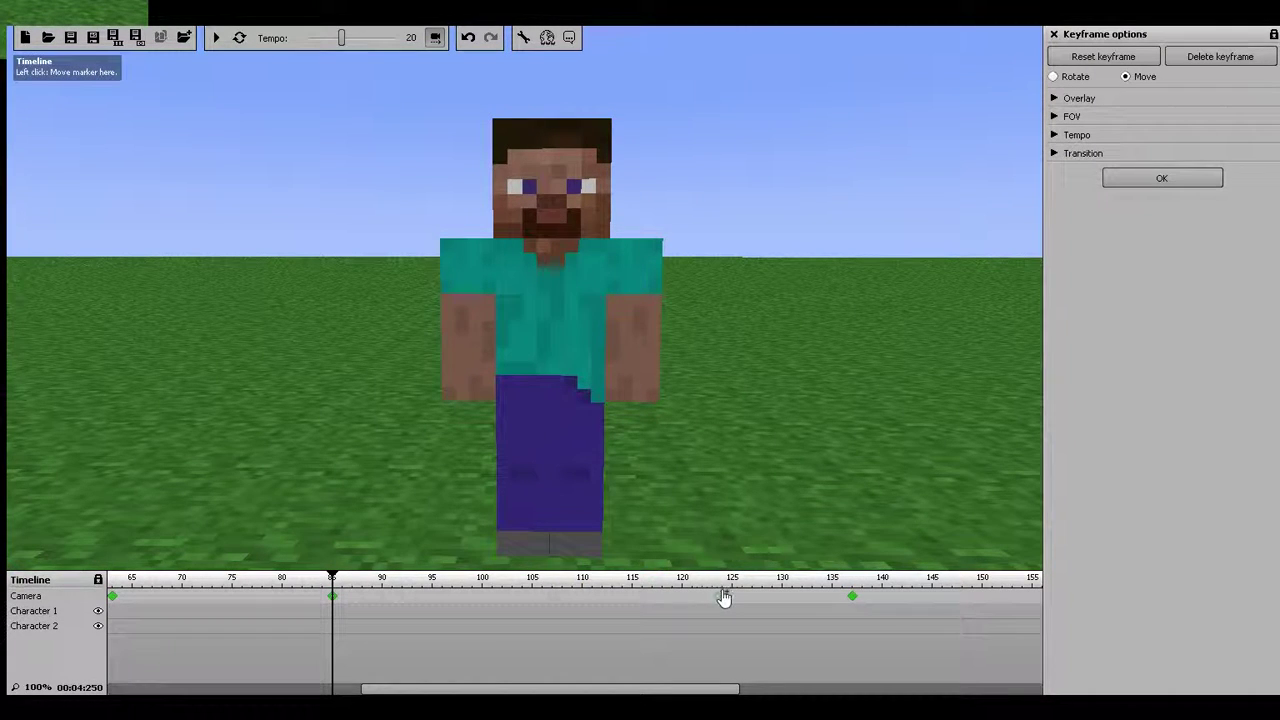
pyautogui.click(270, 585)
pyautogui.press('space')
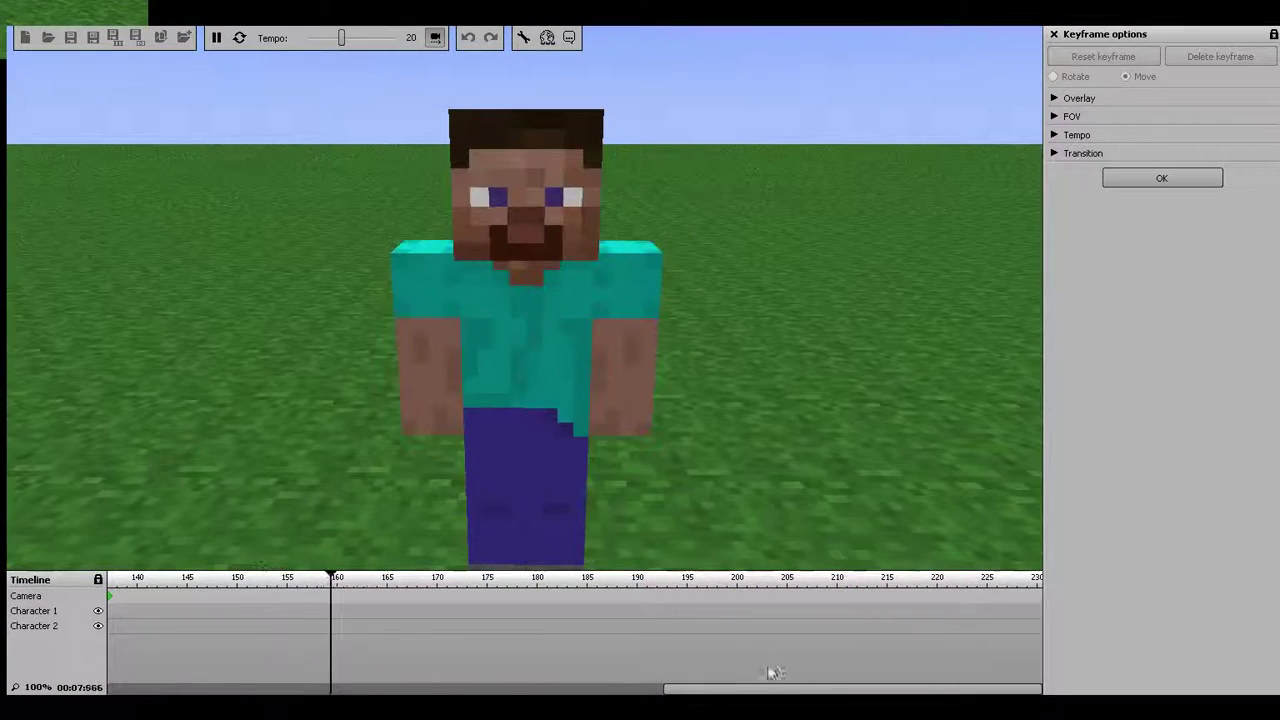
pyautogui.moveTo(640, 688); pyautogui.dragTo(126, 688)
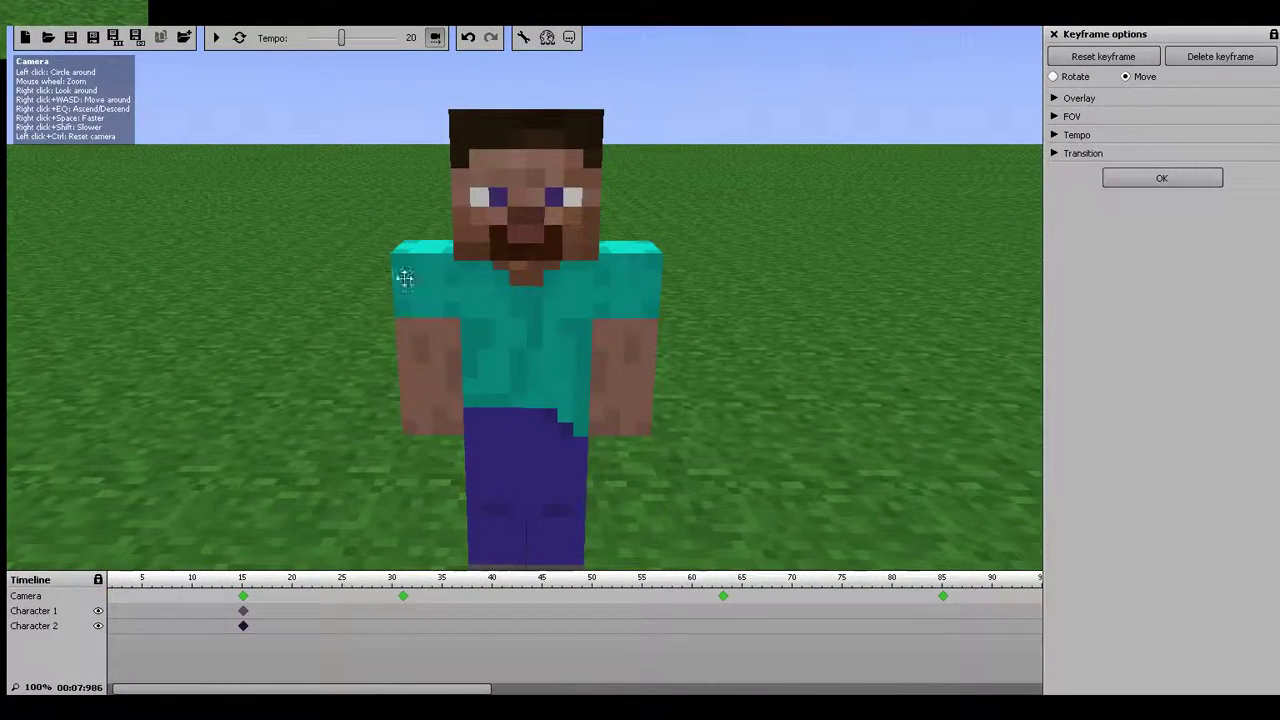
pyautogui.click(215, 37)
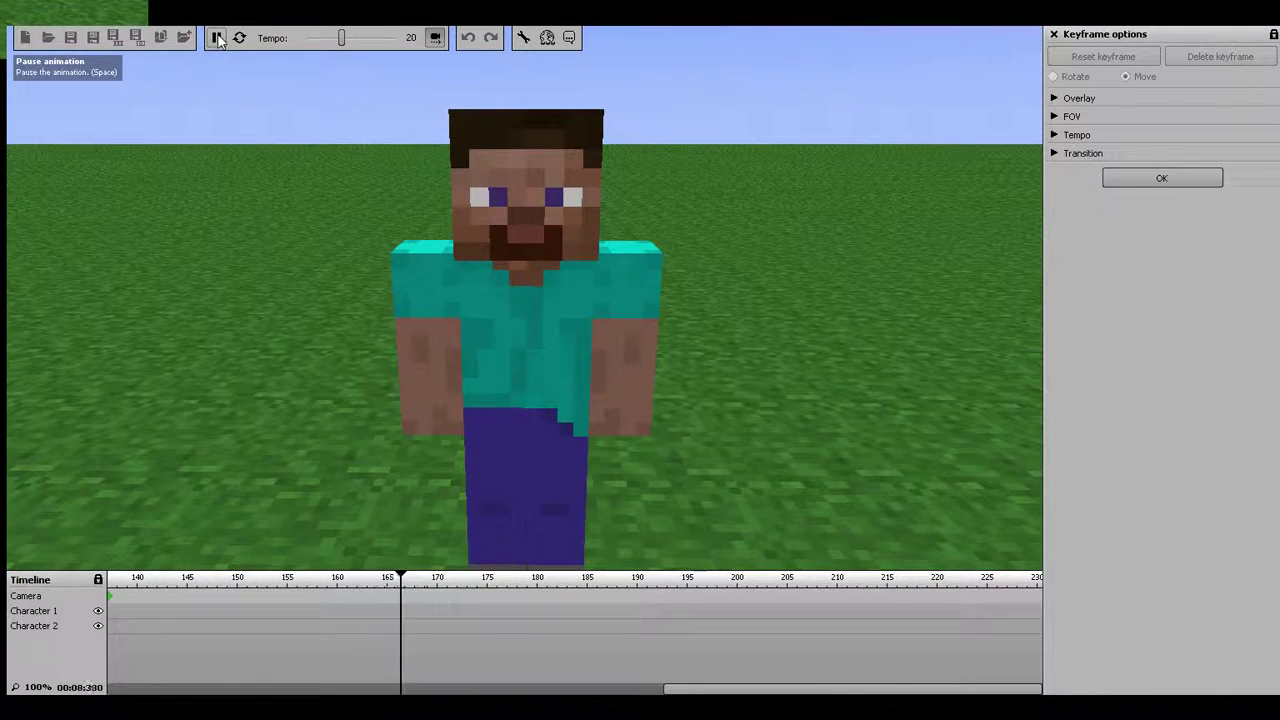
pyautogui.moveTo(207, 578); pyautogui.dragTo(120, 578)
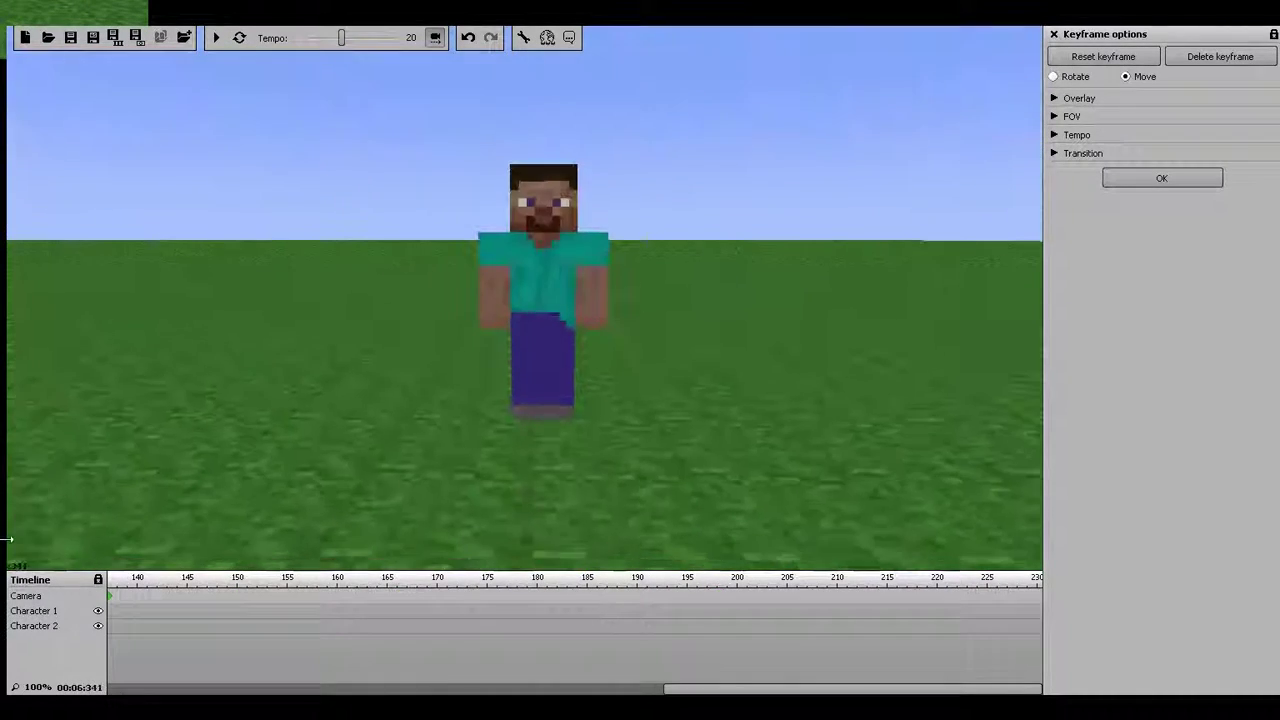
pyautogui.moveTo(930, 690); pyautogui.dragTo(280, 620)
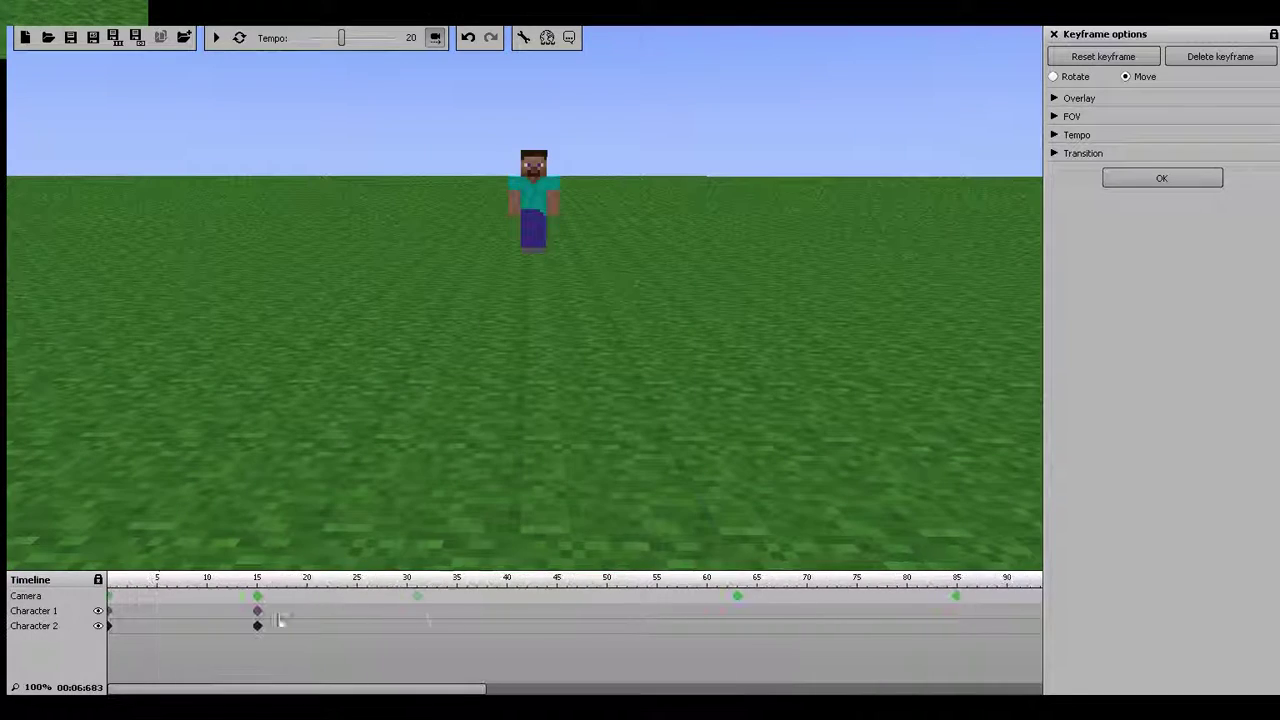
pyautogui.moveTo(130, 590); pyautogui.dragTo(112, 590)
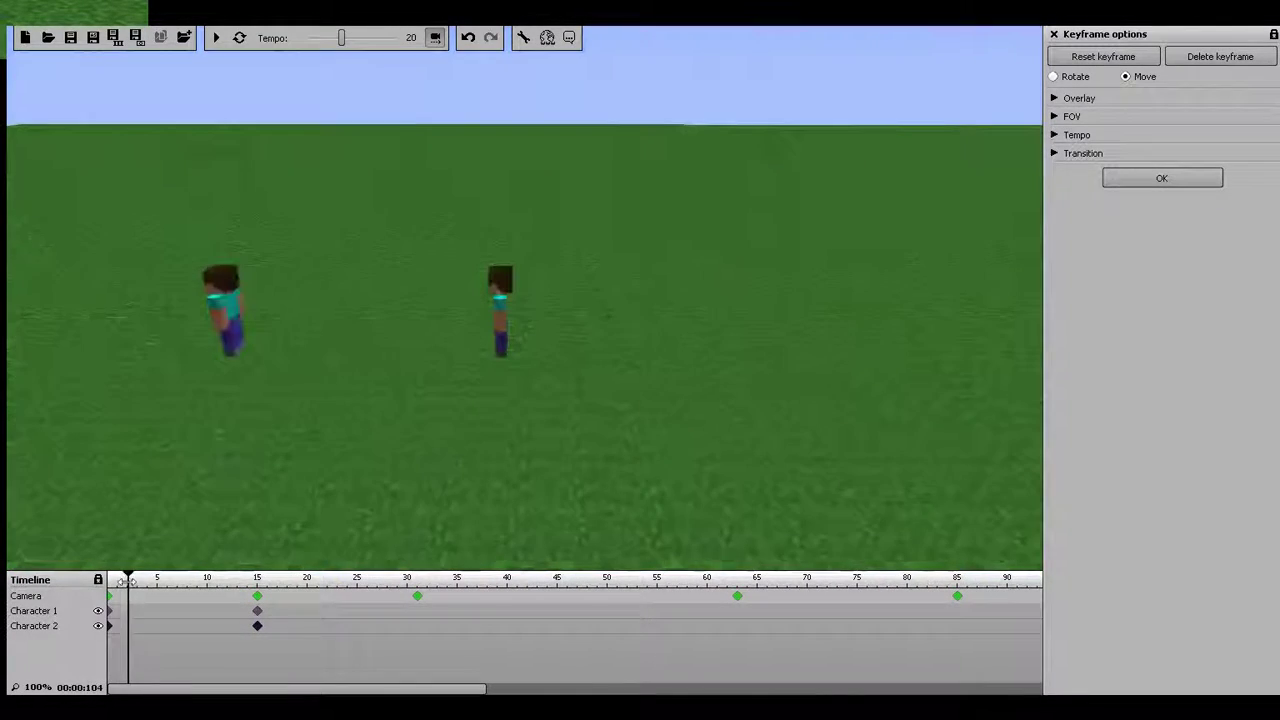
pyautogui.press('space')
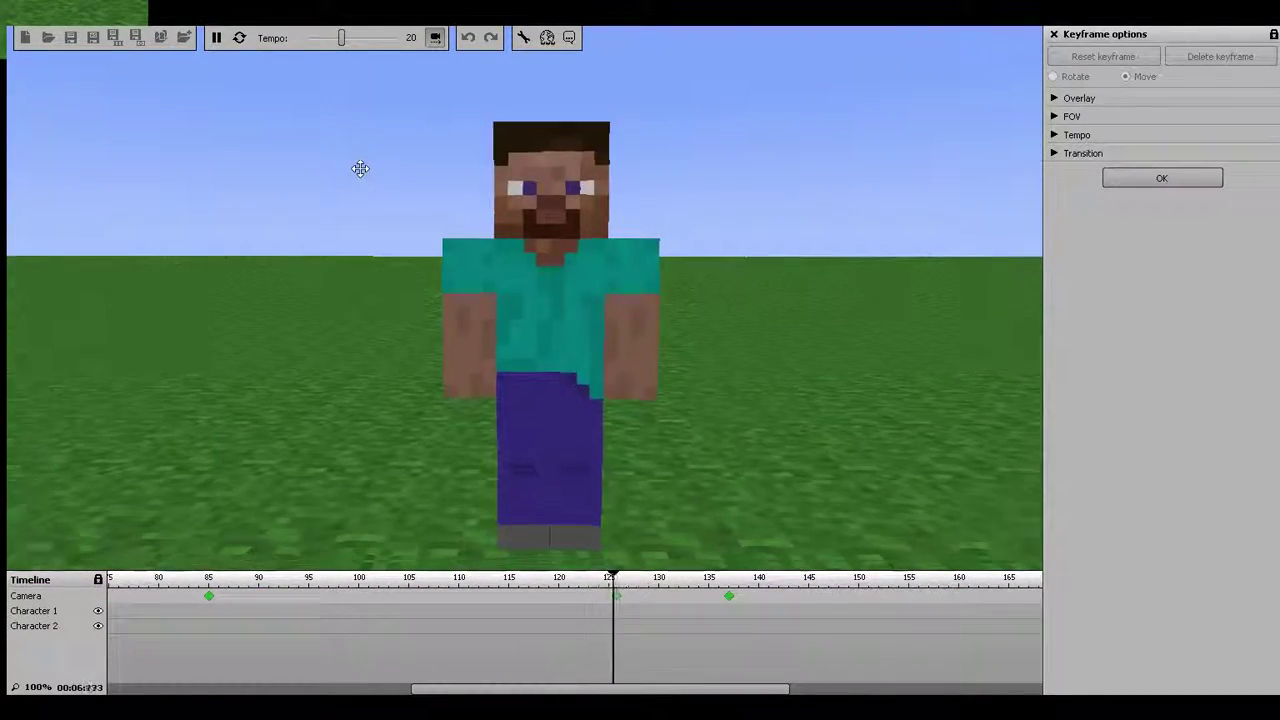
pyautogui.press('space')
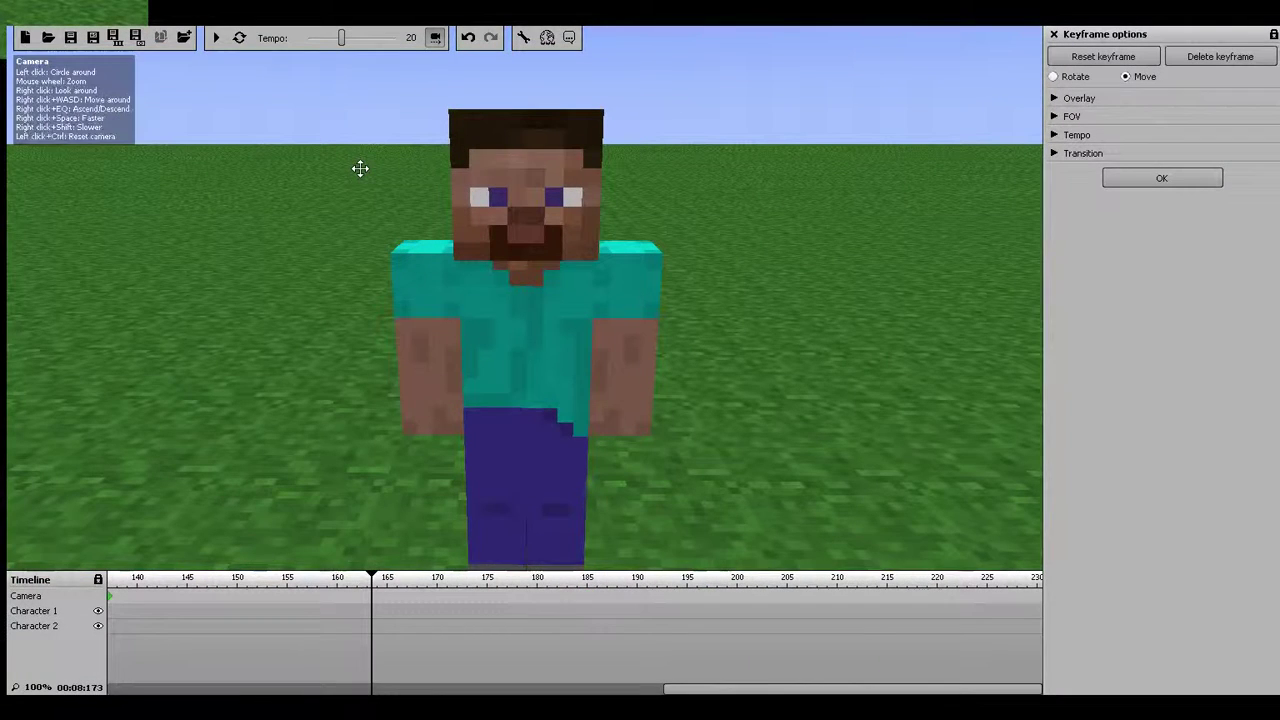